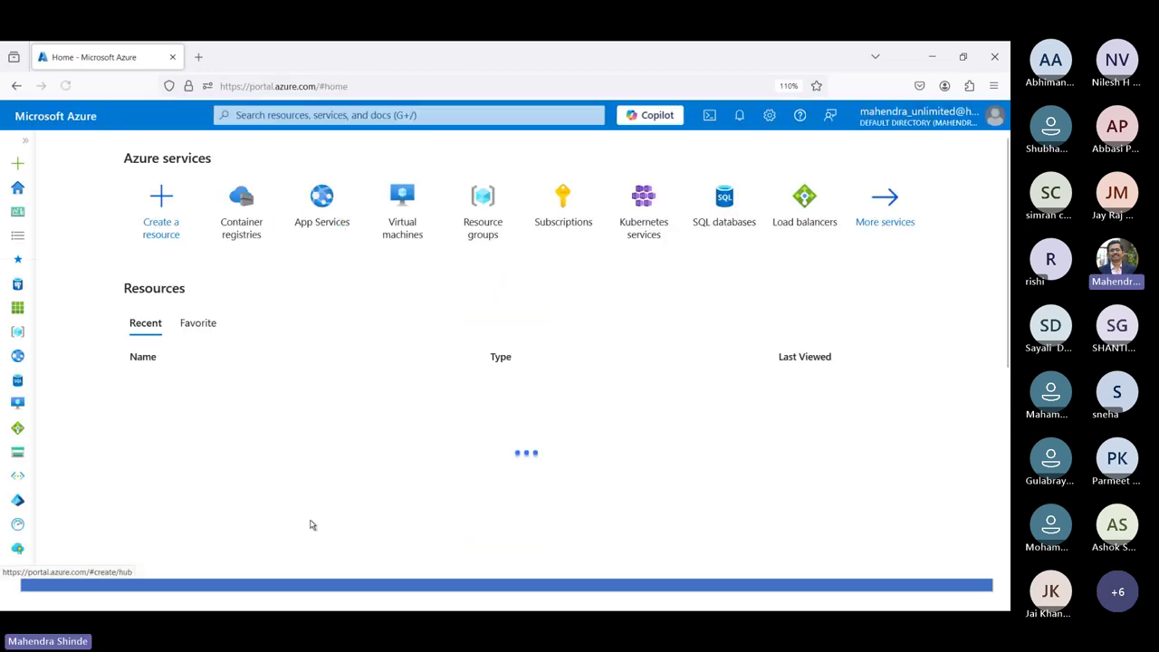
# Step: Start creating a new Web App from App Services
pyautogui.click(330, 220)
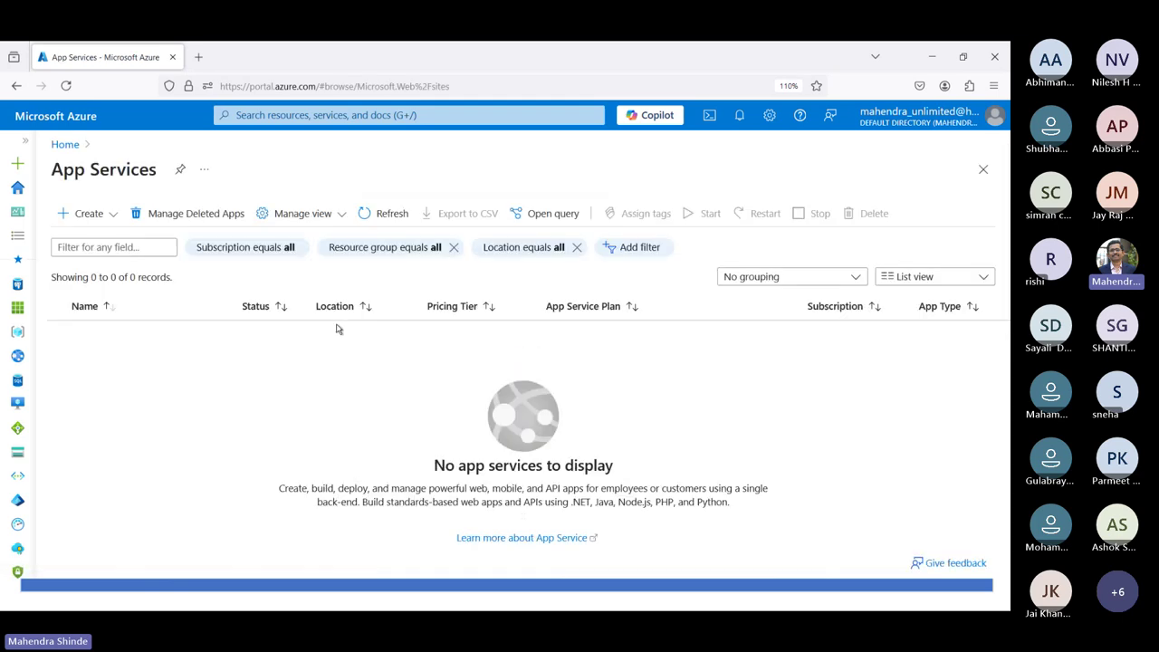
pyautogui.click(85, 214)
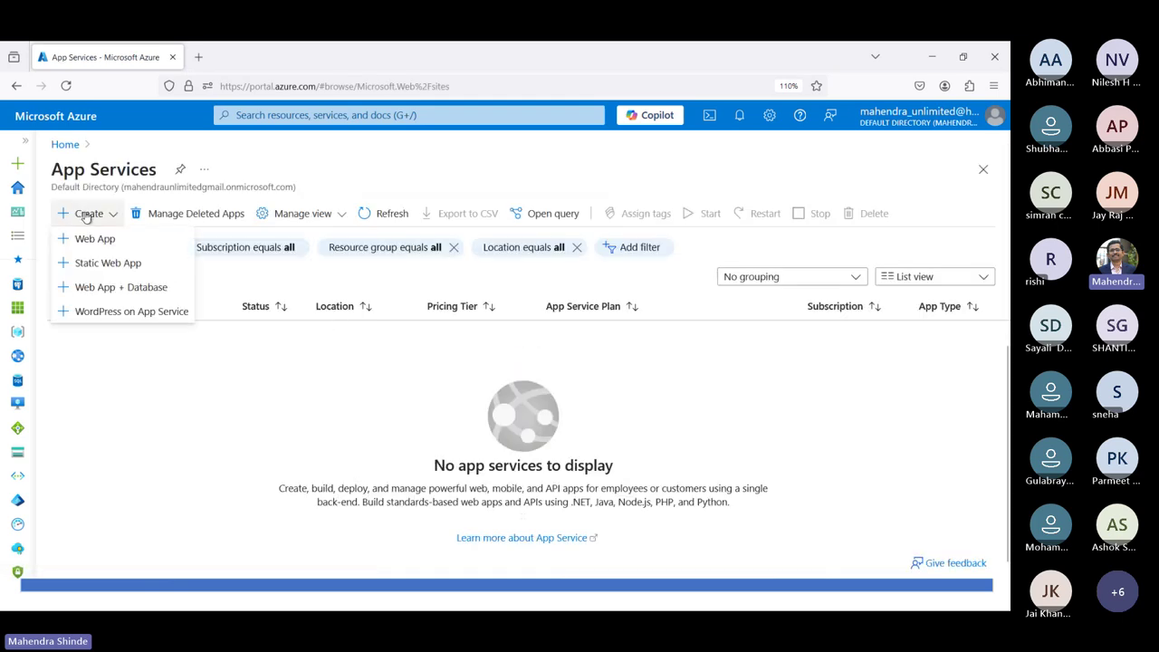
pyautogui.click(108, 240)
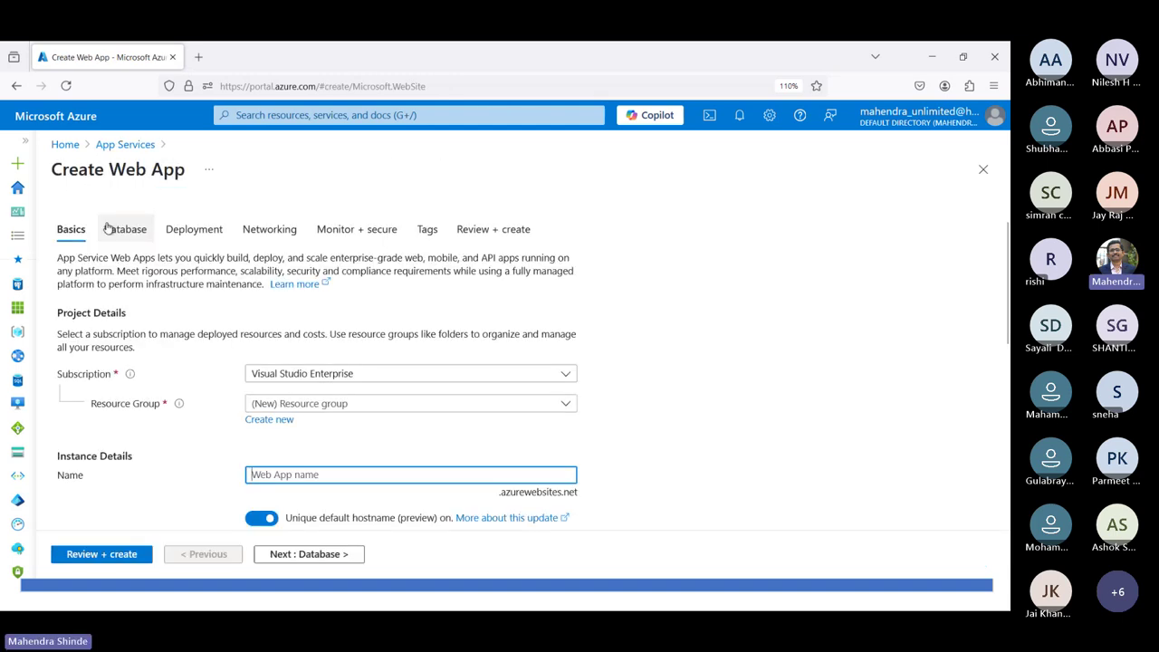
# Step: Create a new resource group named app-rg for the web app
pyautogui.click(396, 409)
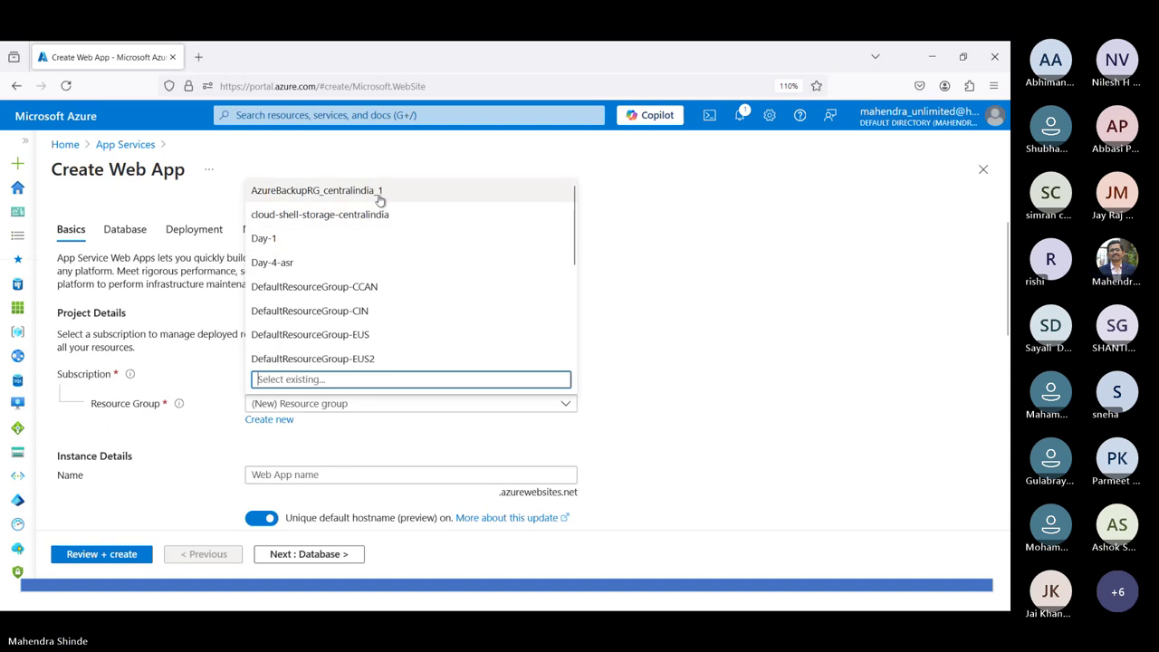
pyautogui.click(308, 403)
pyautogui.click(283, 419)
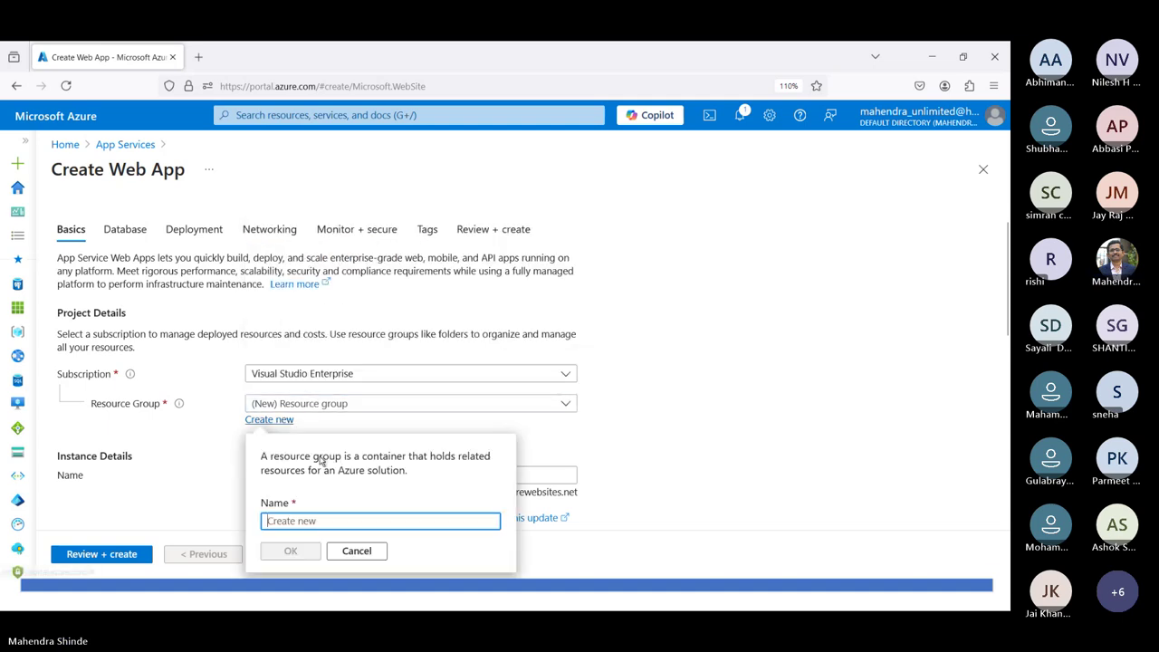
pyautogui.write('app-rg')
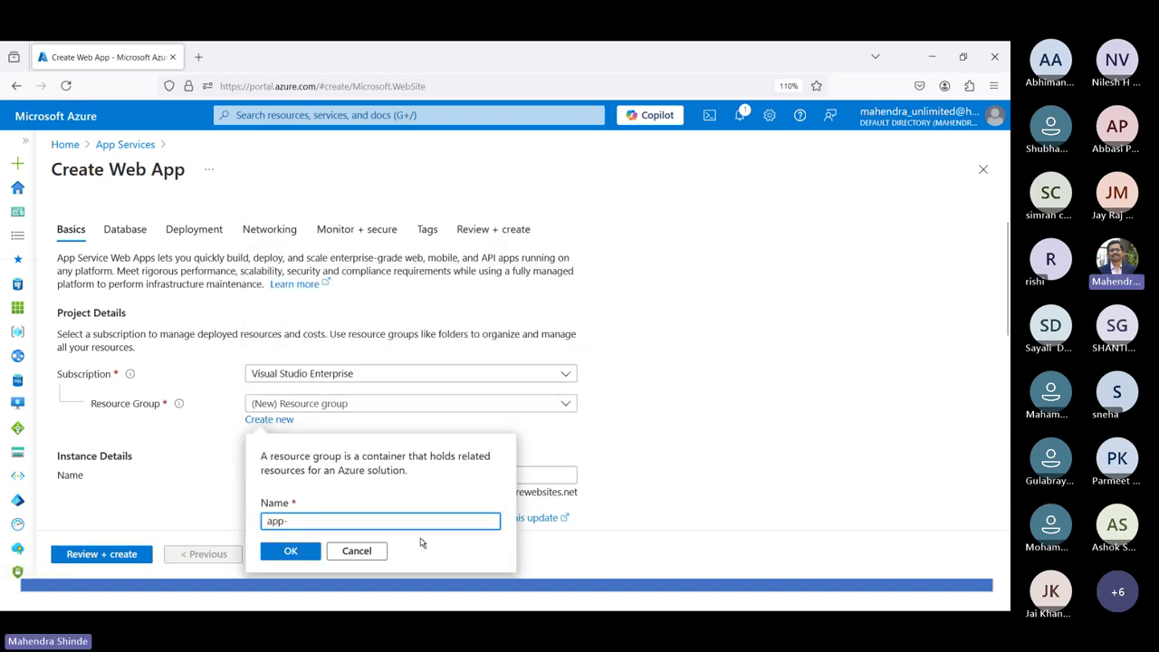
pyautogui.click(288, 551)
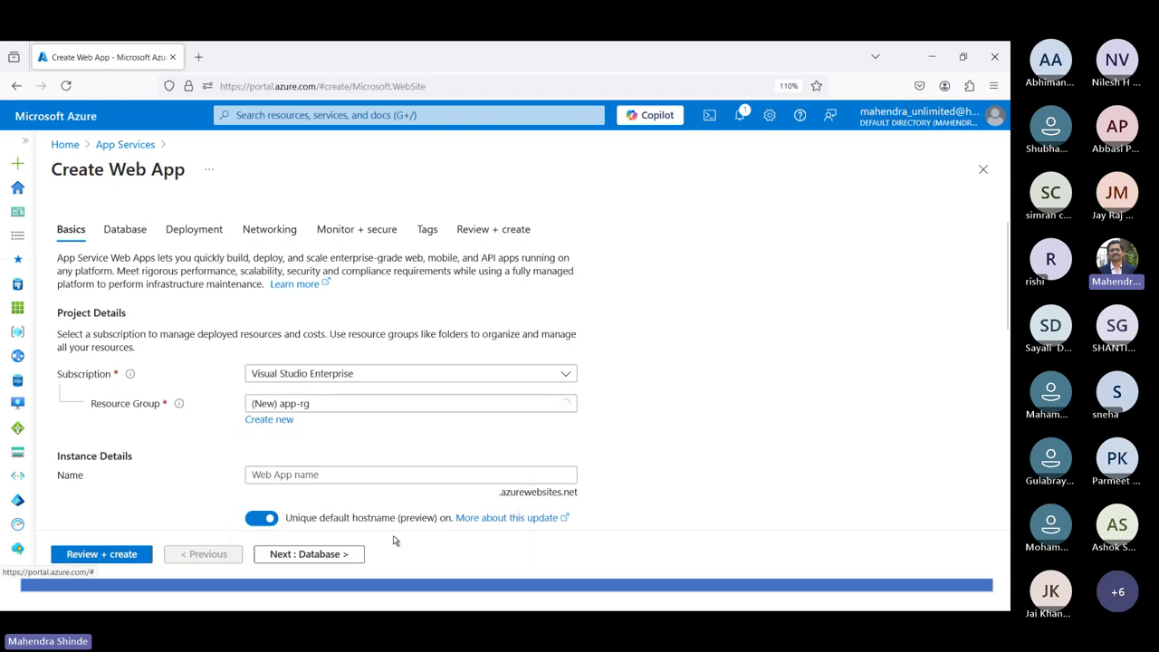
# Step: Name the web app mysample1010 and set it to publish as a Container
pyautogui.scroll(-3, 399, 504)
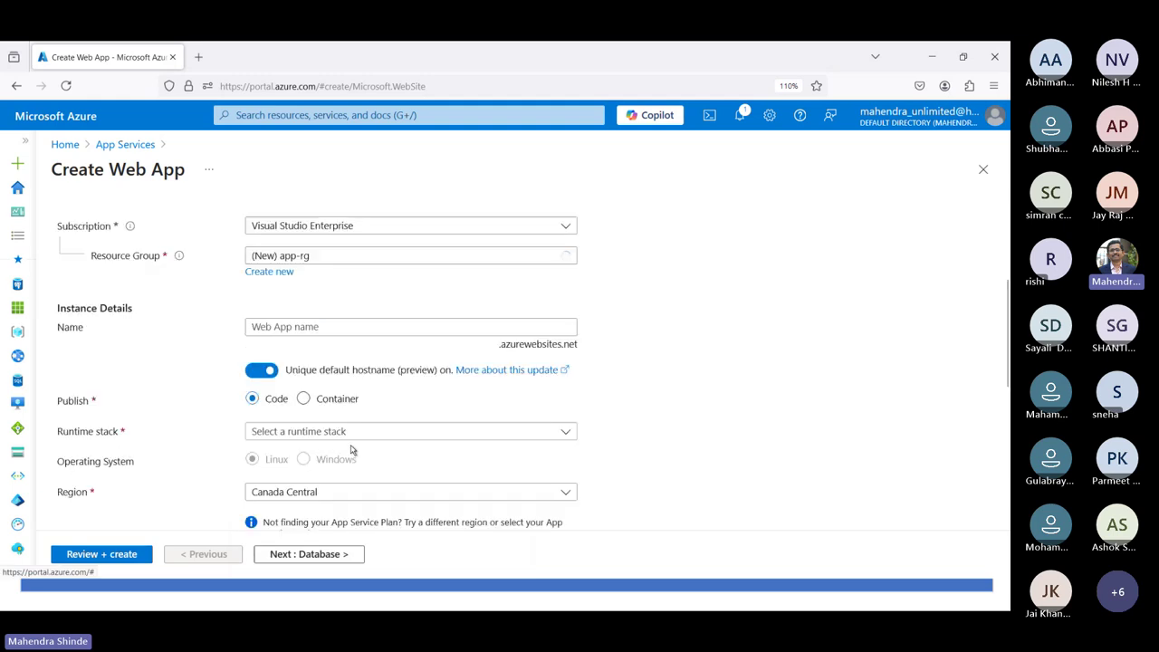
pyautogui.click(347, 321)
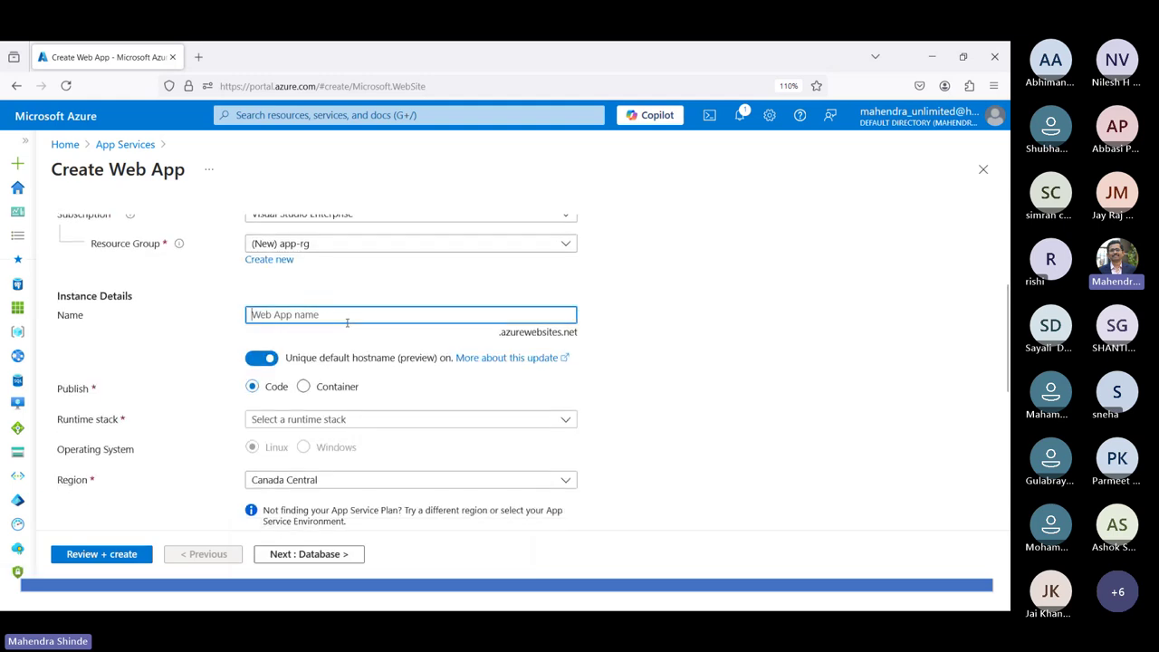
pyautogui.write('mysample1010')
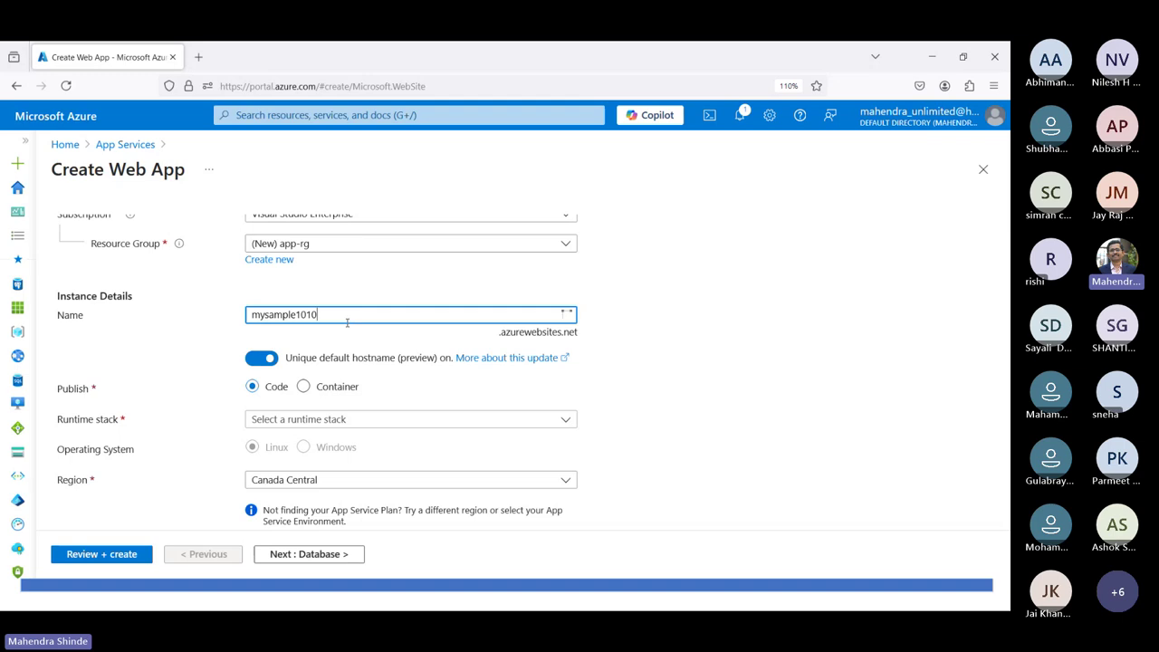
pyautogui.click(346, 332)
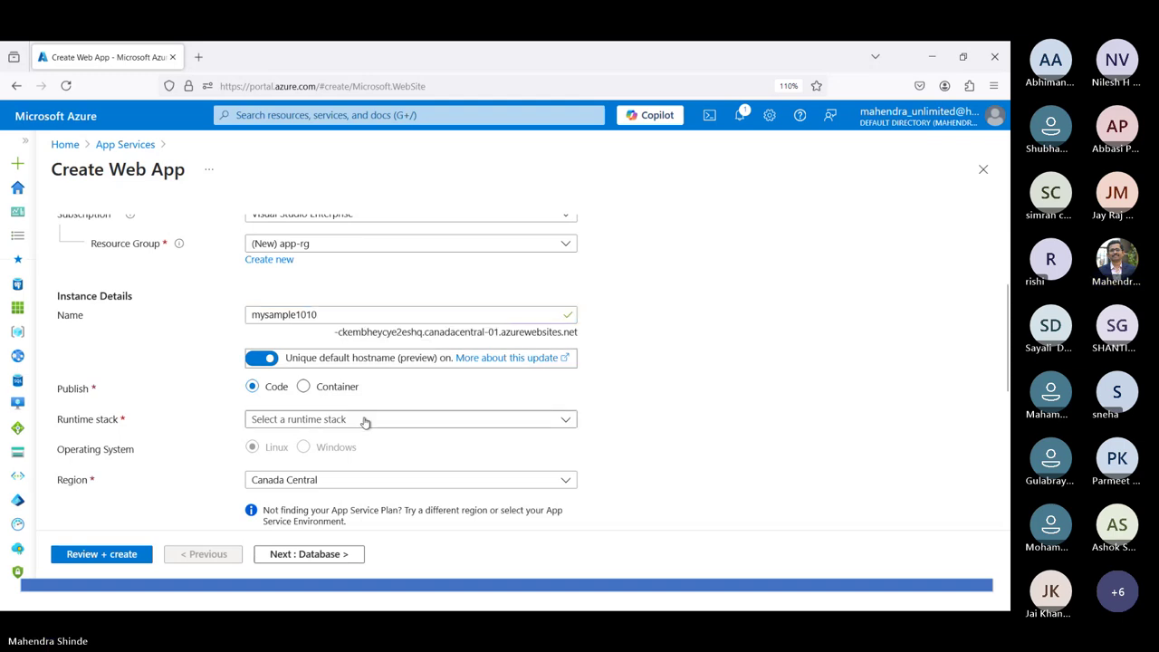
pyautogui.click(324, 384)
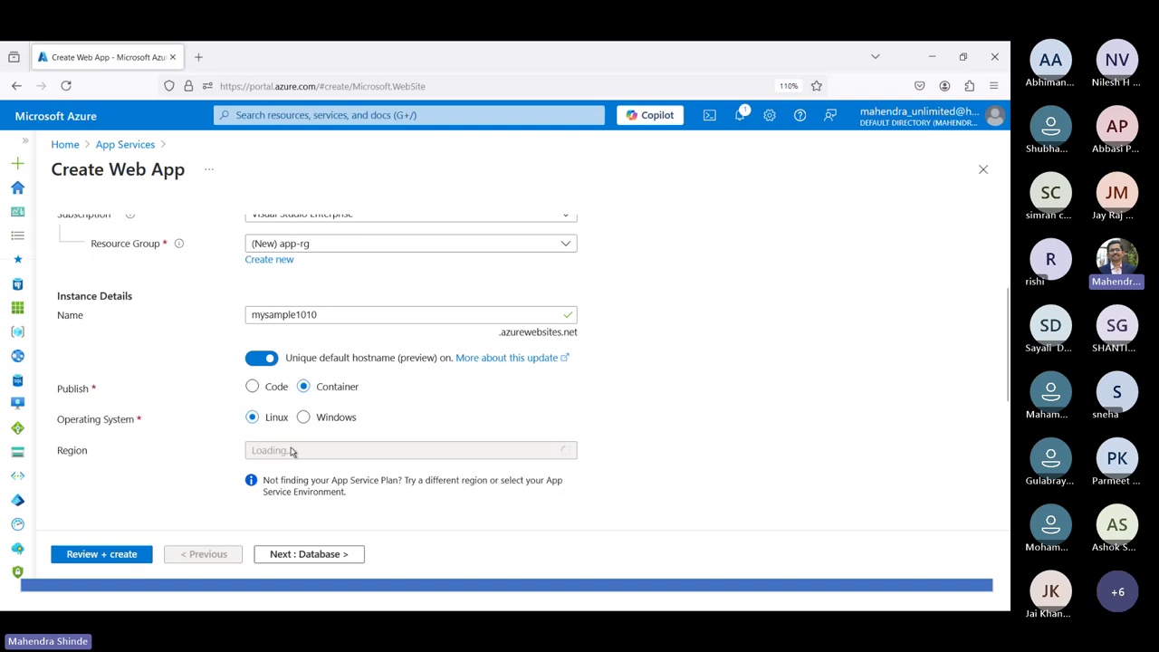
# Step: Keep the default Linux, region and pricing plan settings, skip database creation, and proceed to the container settings
pyautogui.scroll(-2, 294, 462)
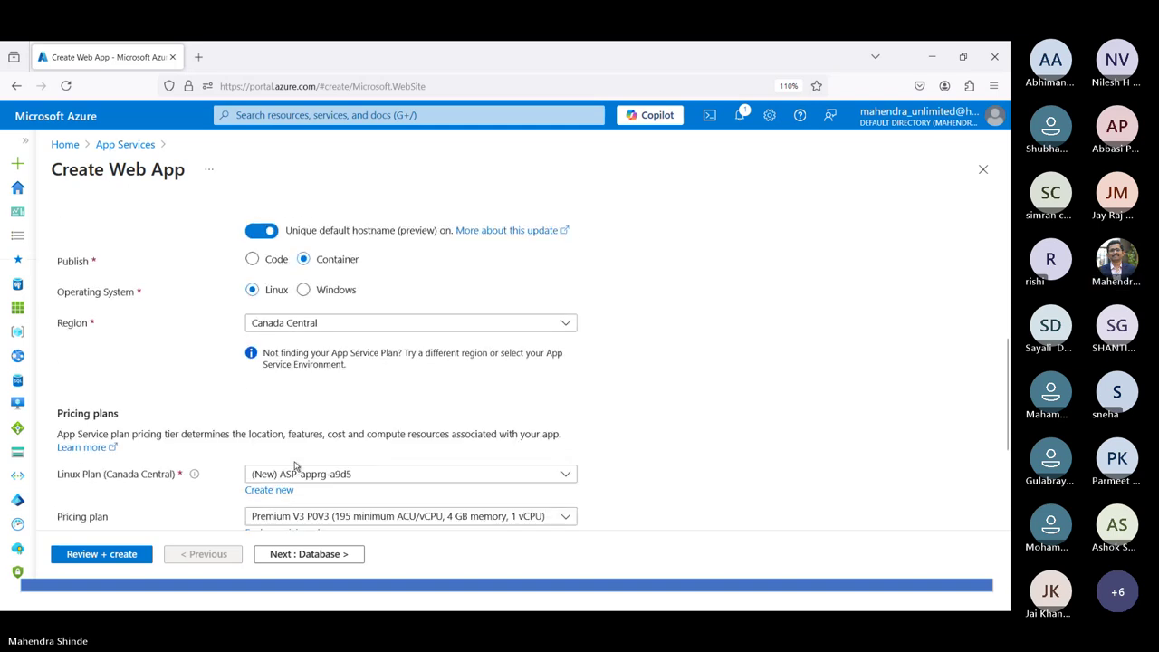
pyautogui.scroll(-2, 295, 465)
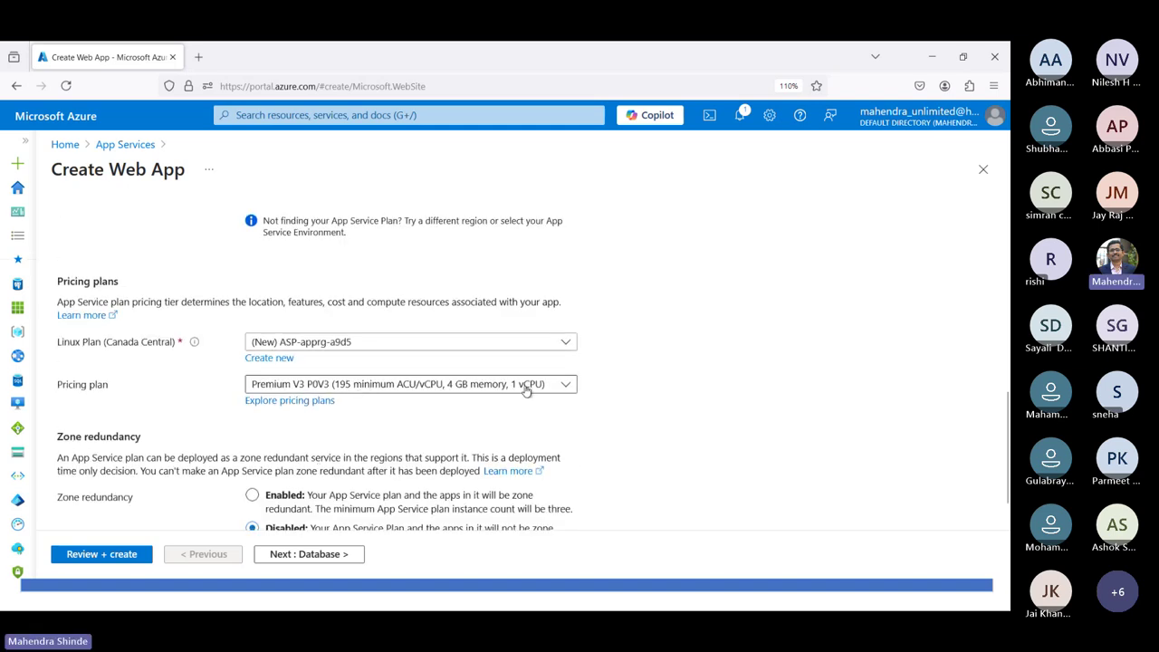
pyautogui.scroll(-1, 354, 474)
pyautogui.click(316, 553)
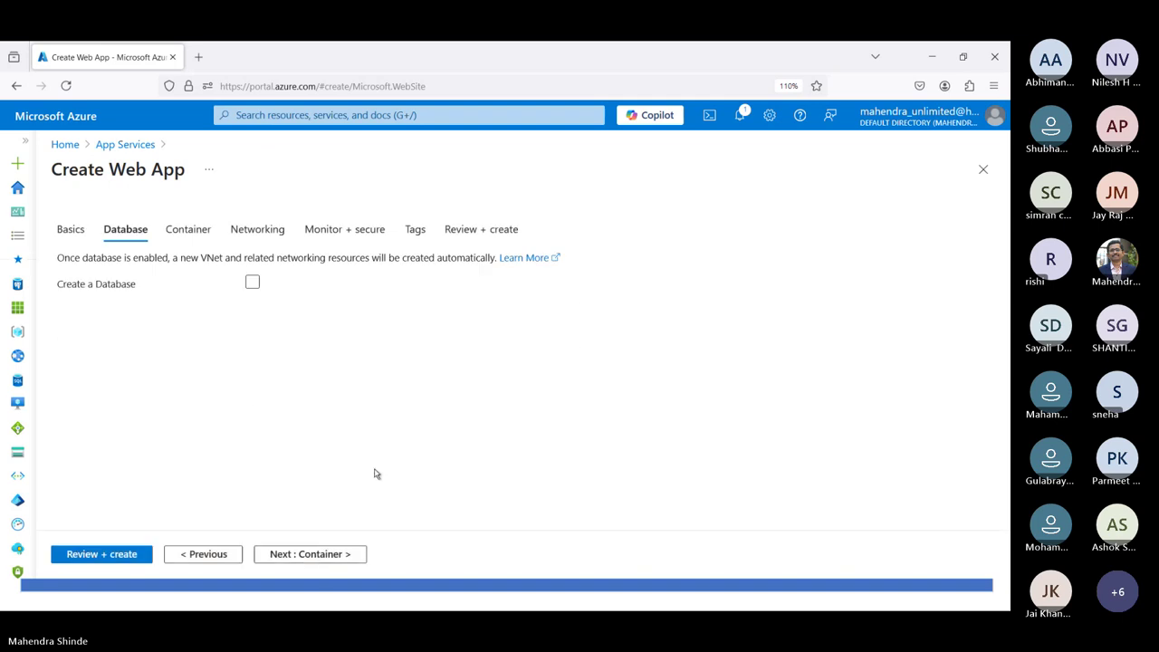
pyautogui.click(305, 554)
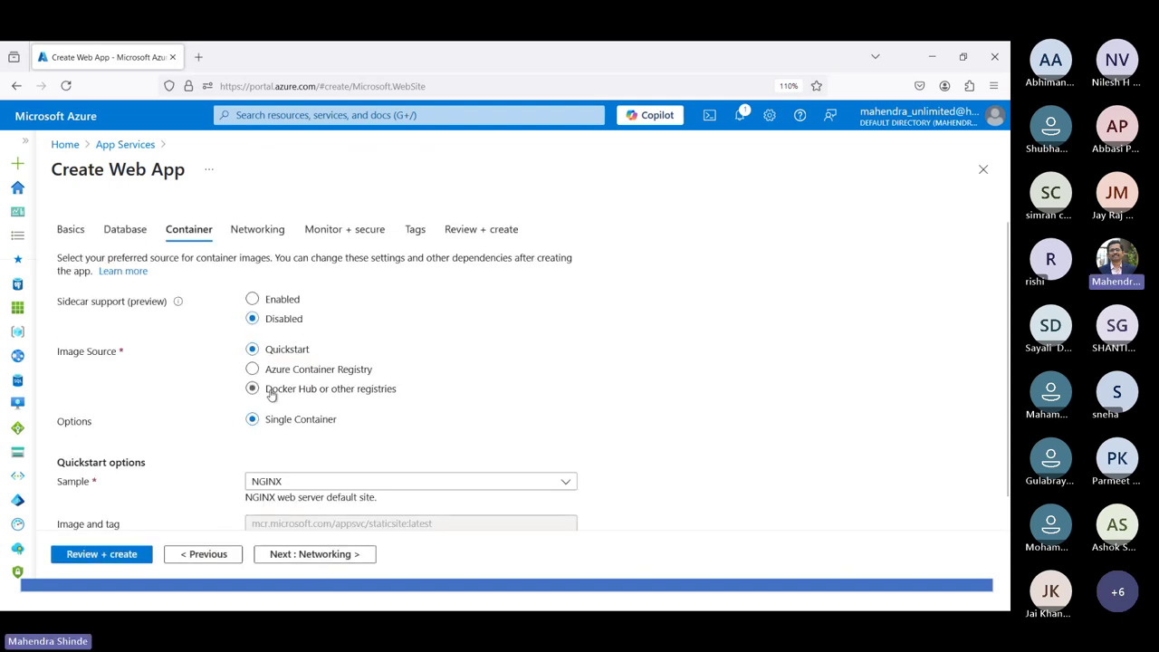
# Step: Set the container image source to Docker Hub or other registries and make the image and tag entry ready for input
pyautogui.click(272, 395)
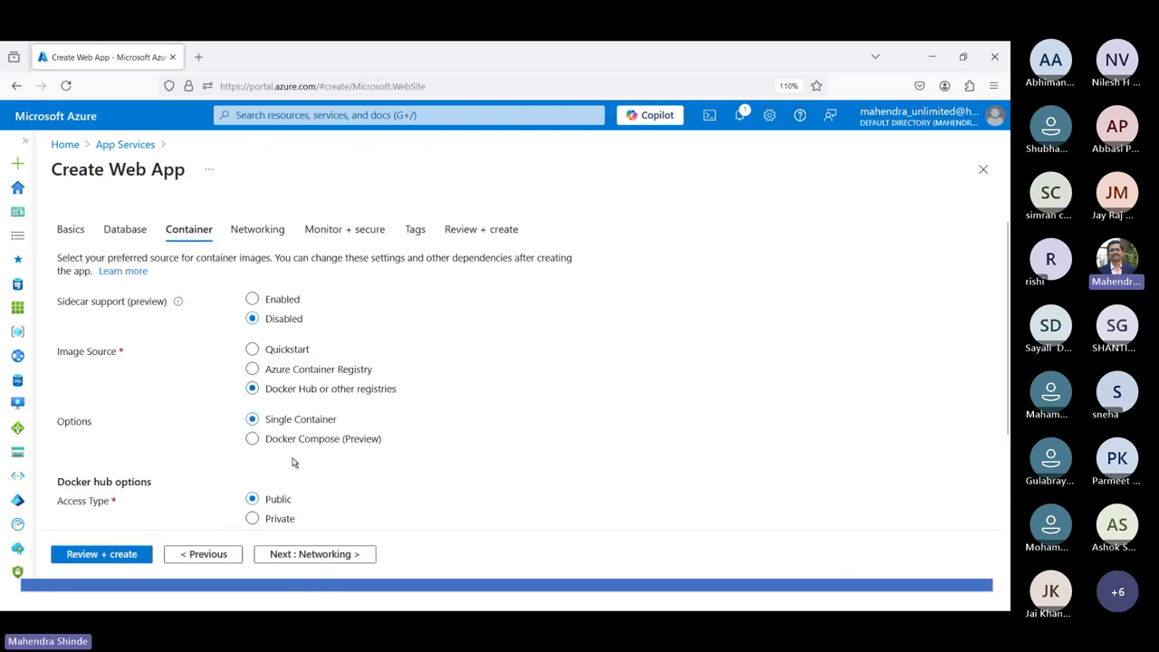
pyautogui.scroll(-2, 293, 463)
pyautogui.click(288, 469)
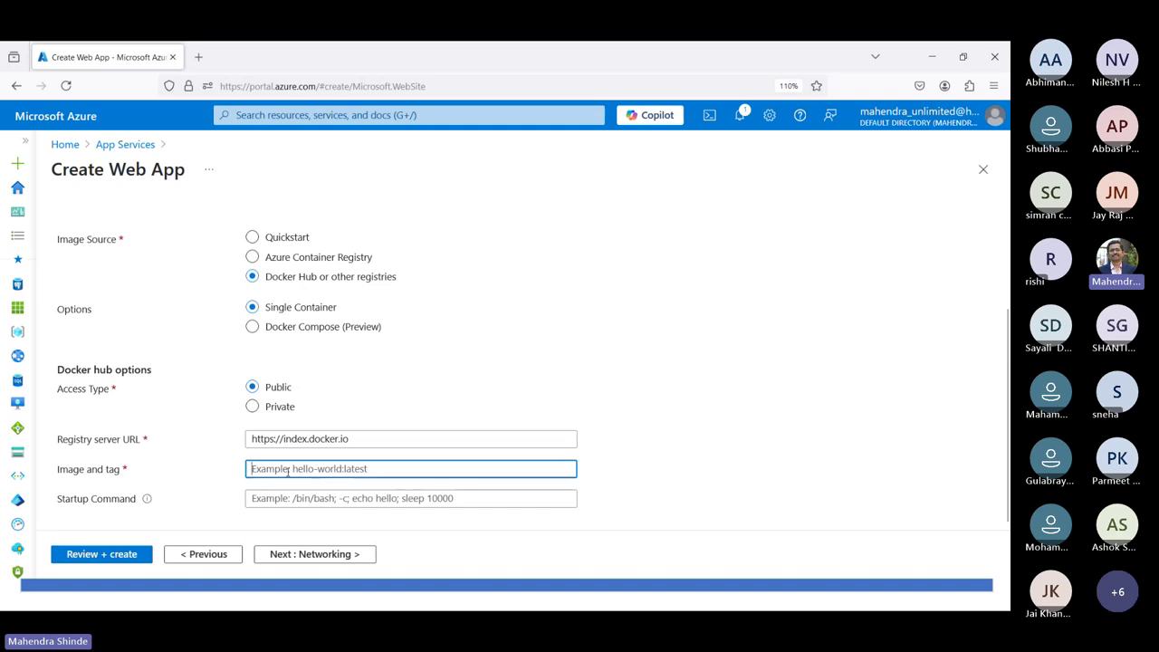
# Step: Open Docker Hub in a new browser tab and enter the publisher's account name followed by a slash as the search term
pyautogui.click(198, 57)
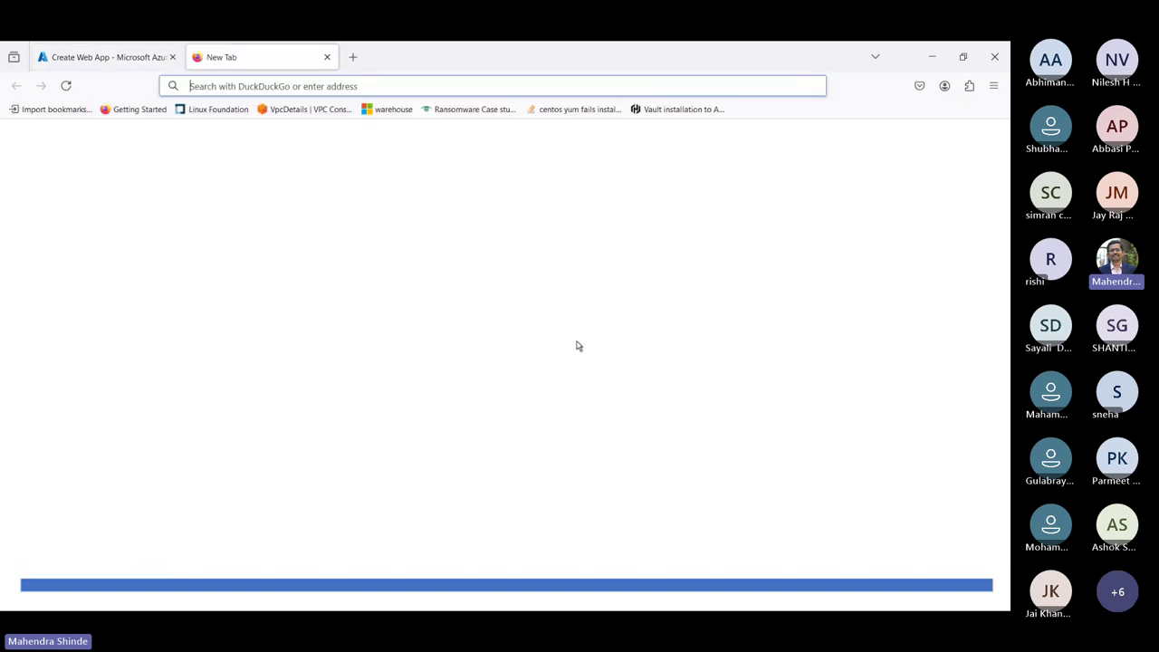
pyautogui.write('hub')
pyautogui.press('Return')
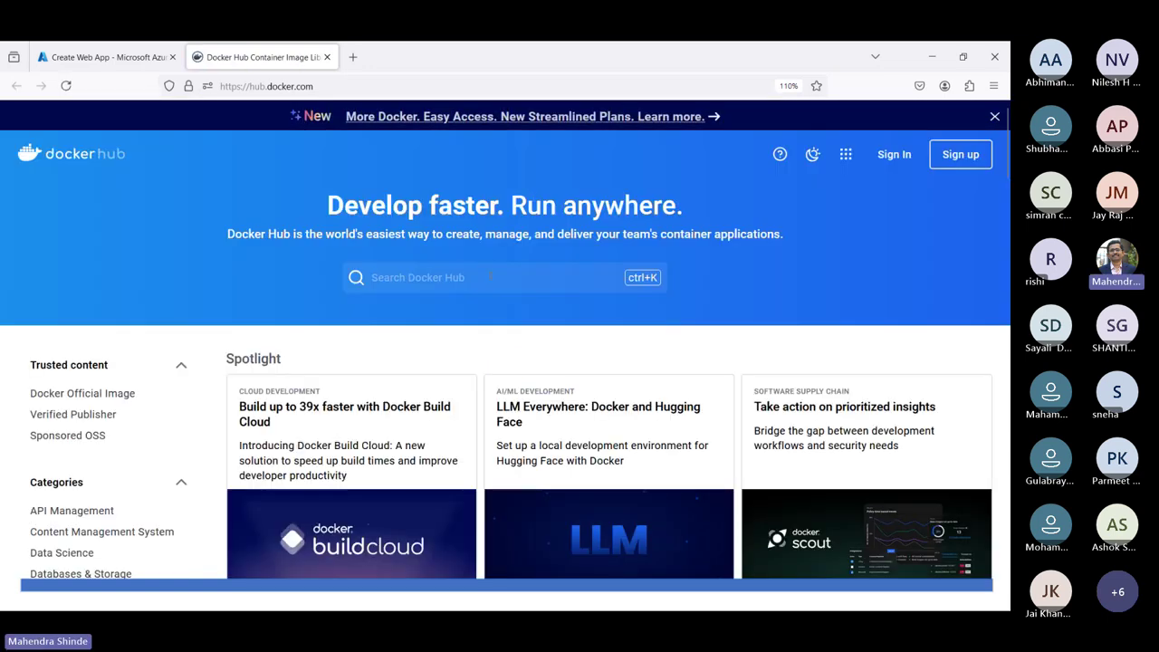
pyautogui.click(489, 277)
pyautogui.write('mahendrshinde/')
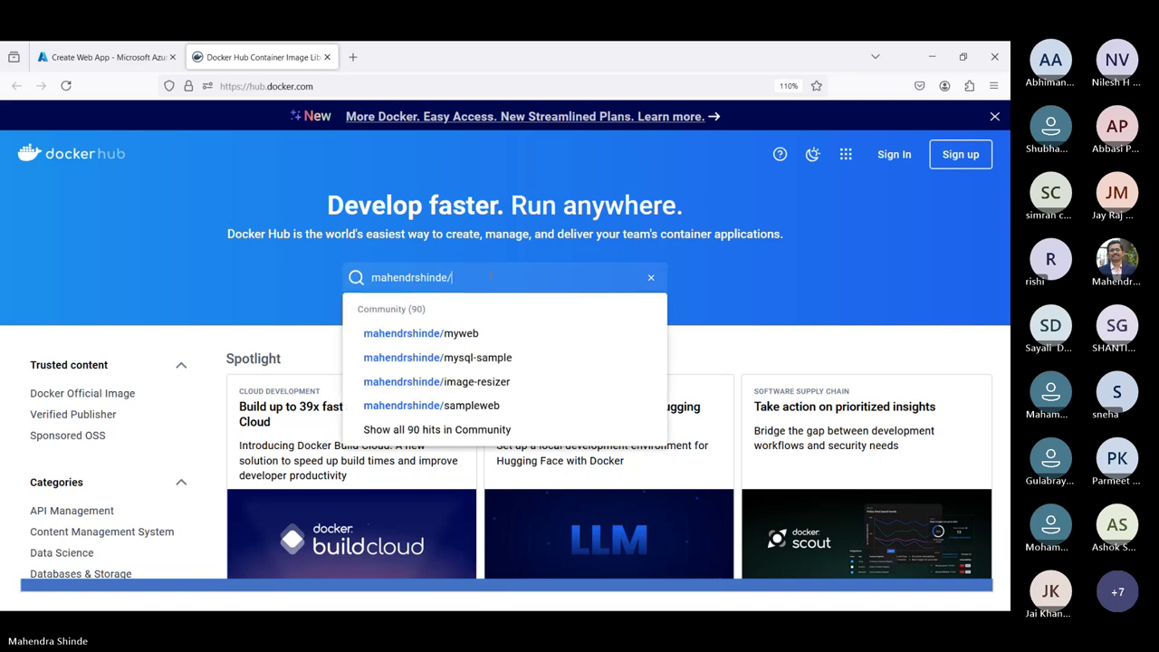
pyautogui.write('librar')
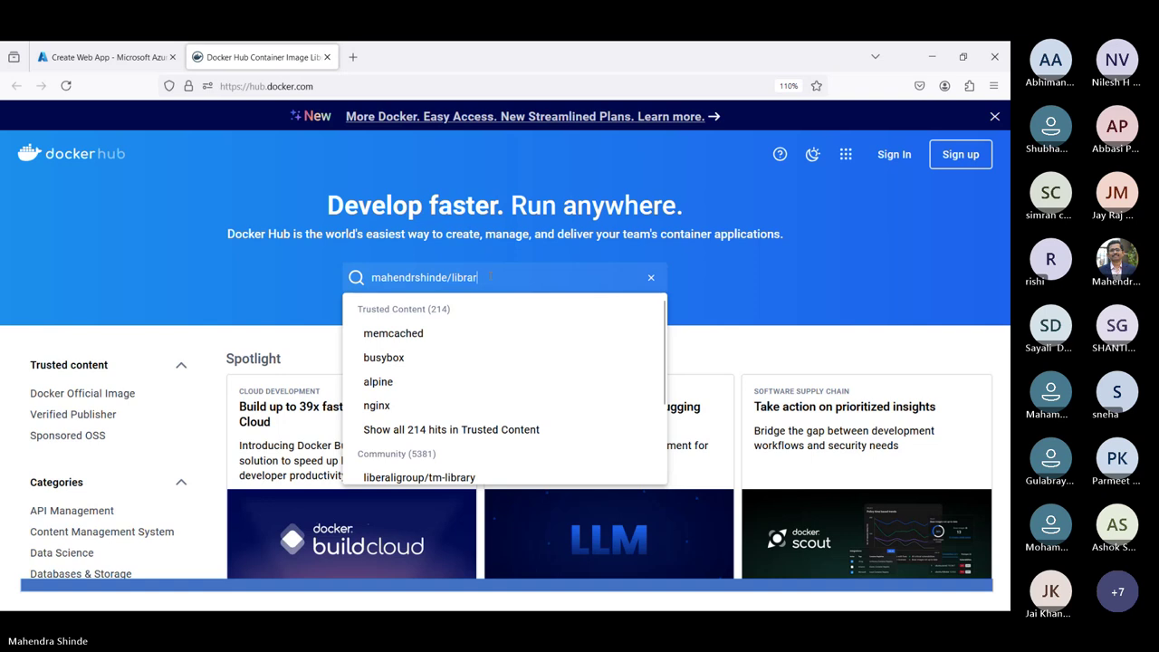
pyautogui.press('BackSpace')
pyautogui.press('BackSpace')
pyautogui.press('BackSpace')
pyautogui.press('BackSpace')
pyautogui.press('BackSpace')
pyautogui.press('BackSpace')
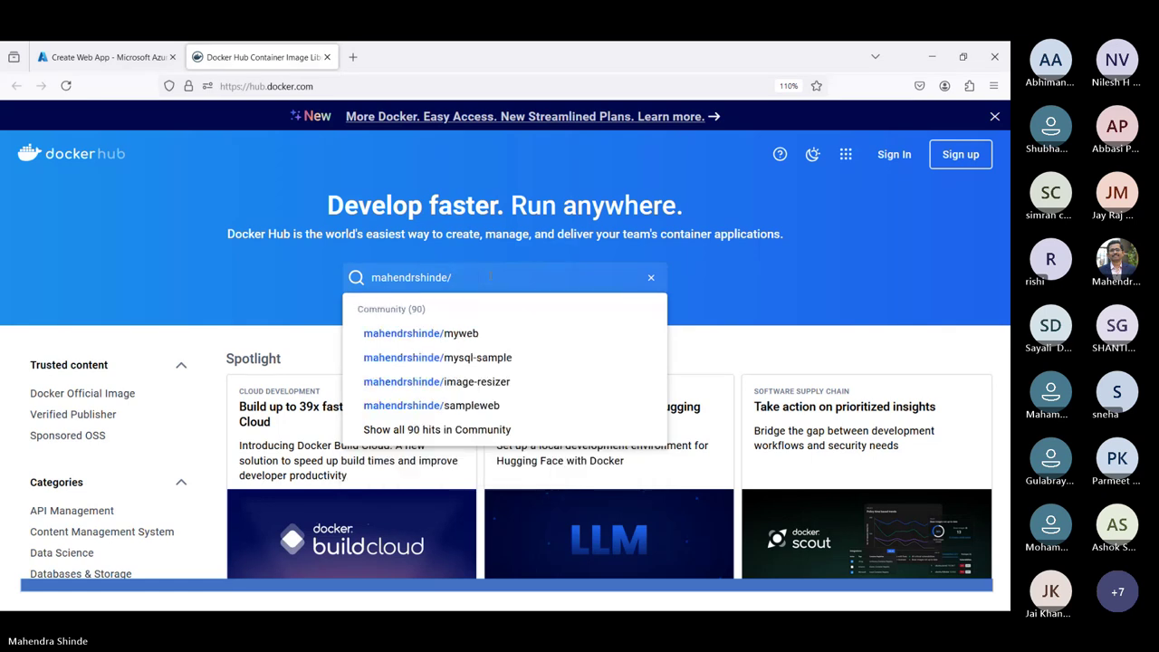
# Step: Run the publisher search on Docker Hub and open the library-api-az-insights repository from the results
pyautogui.press('Return')
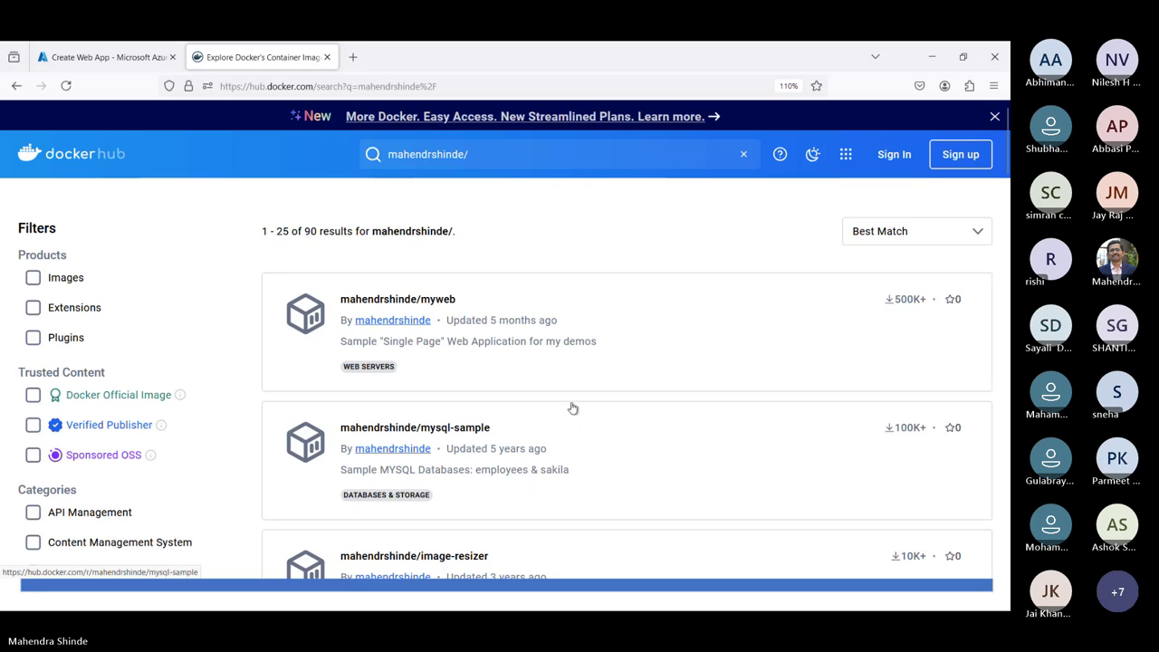
pyautogui.scroll(-3, 571, 406)
pyautogui.scroll(-10, 572, 406)
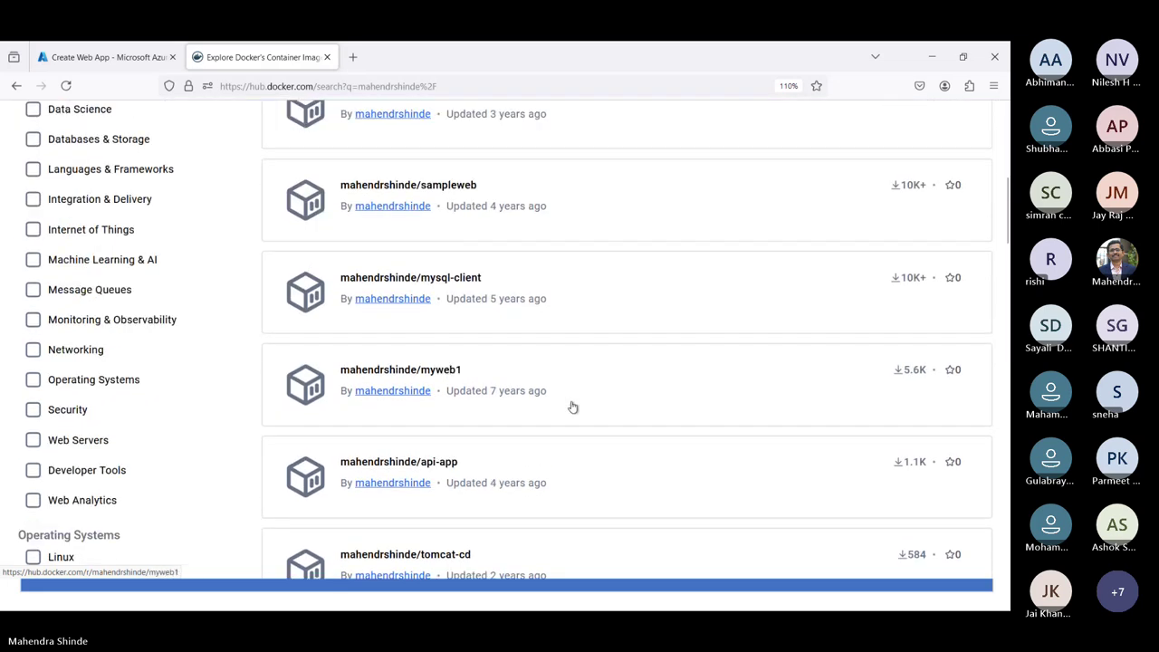
pyautogui.scroll(-10, 572, 406)
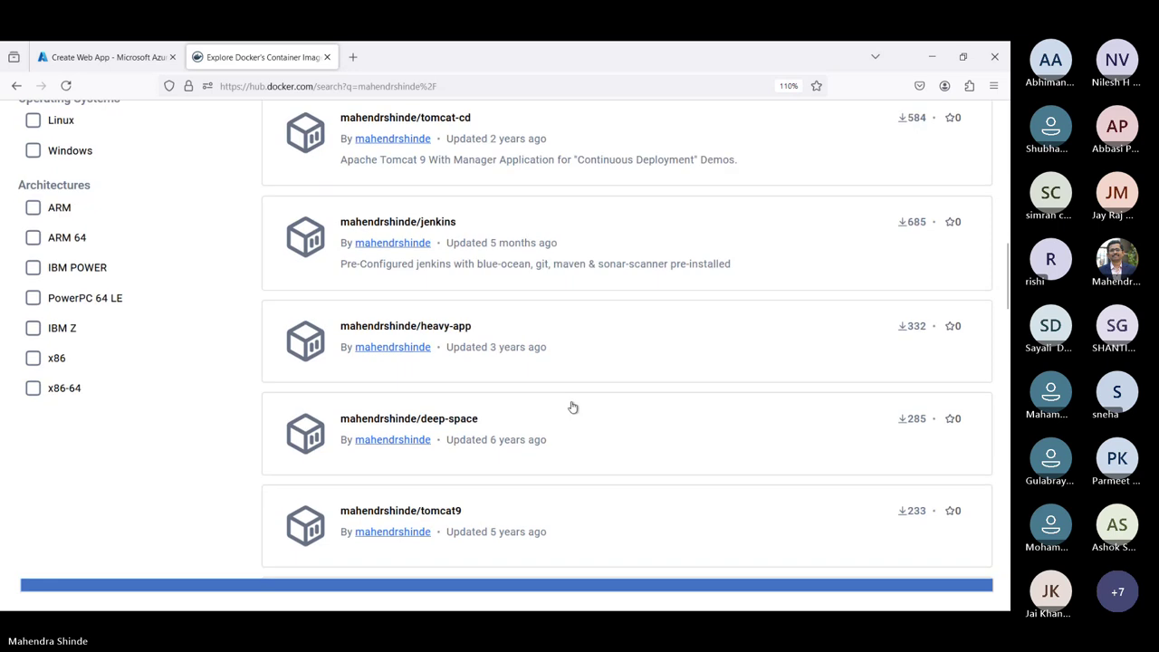
pyautogui.scroll(-8, 572, 407)
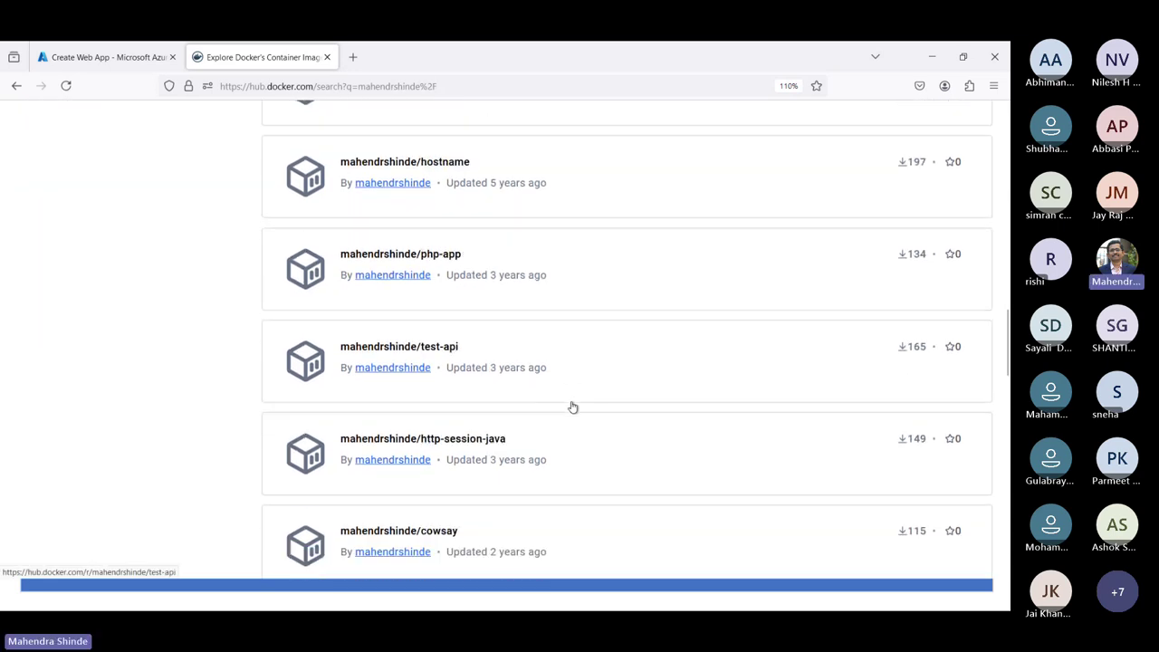
pyautogui.scroll(-4, 573, 408)
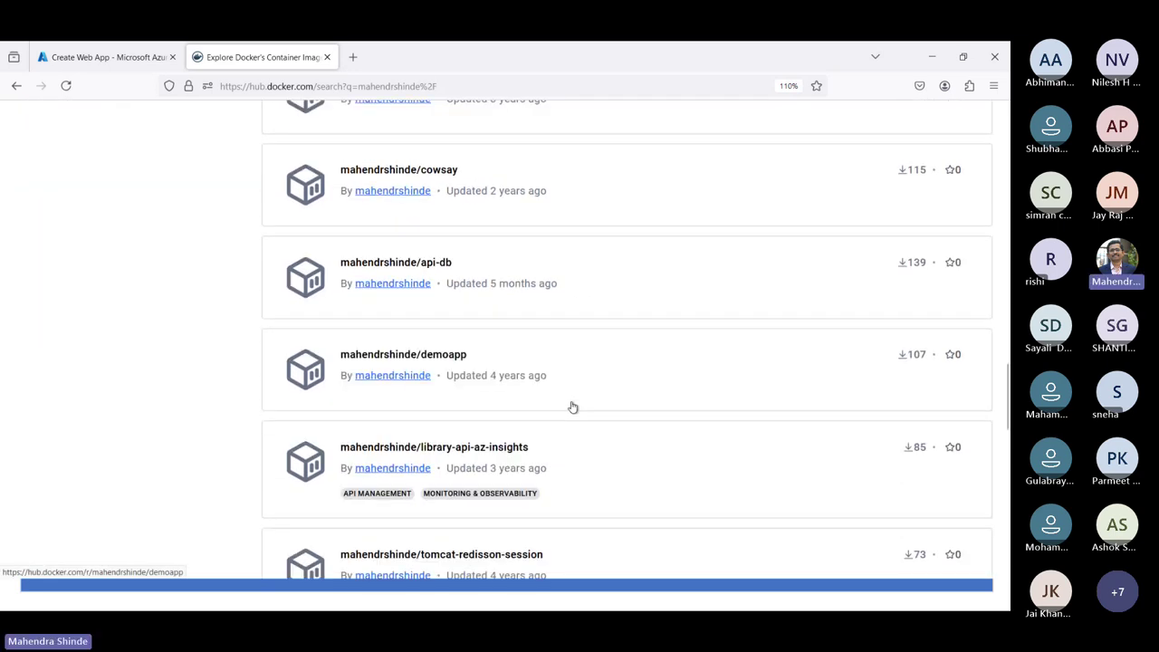
pyautogui.scroll(-4, 573, 408)
pyautogui.click(492, 290)
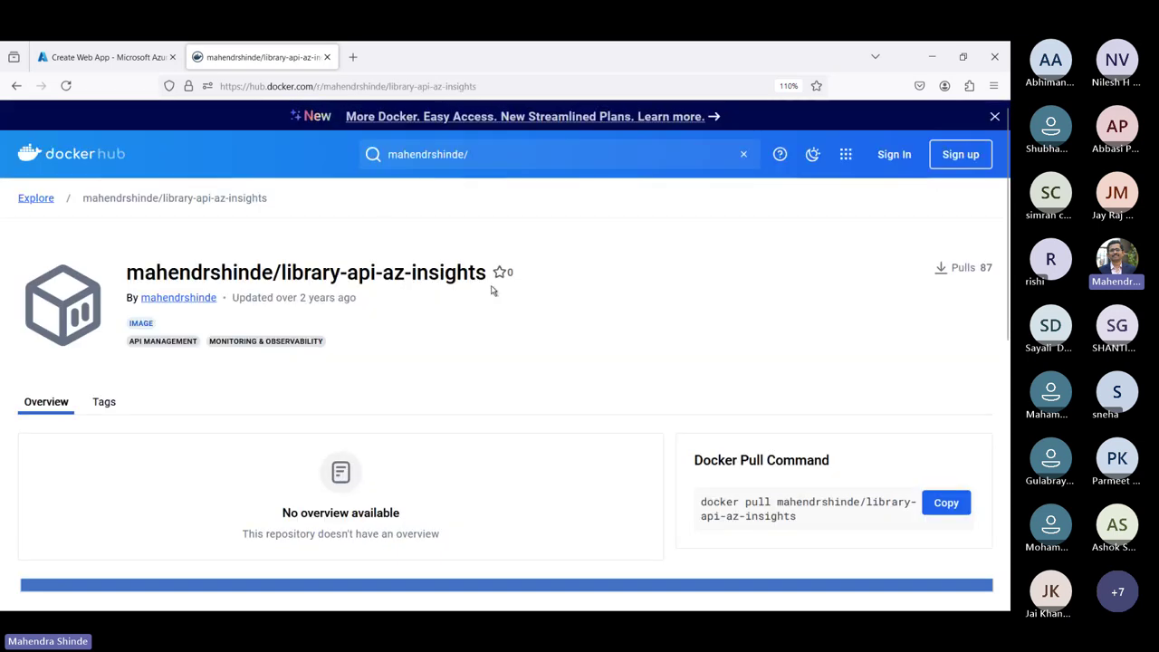
# Step: Copy the full library-api-az-insights repository name and paste it as the image and tag in the Azure web app form
pyautogui.tripleClick(443, 276)
pyautogui.hotkey('ctrl', 'c')
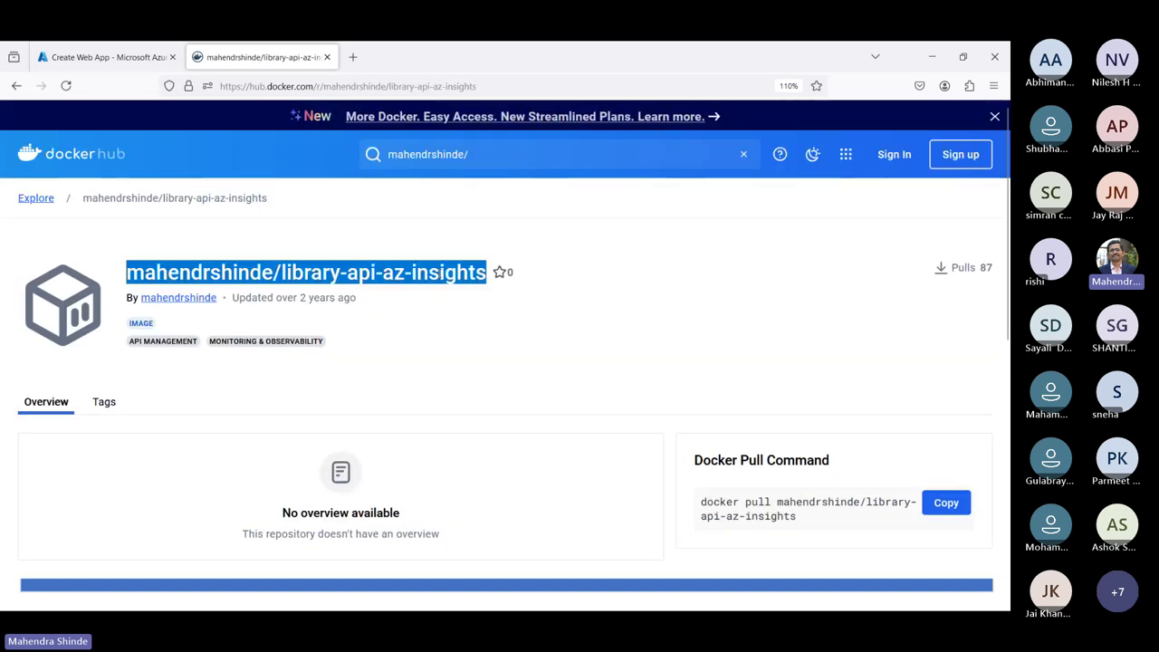
pyautogui.hotkey('alt', 'Tab')
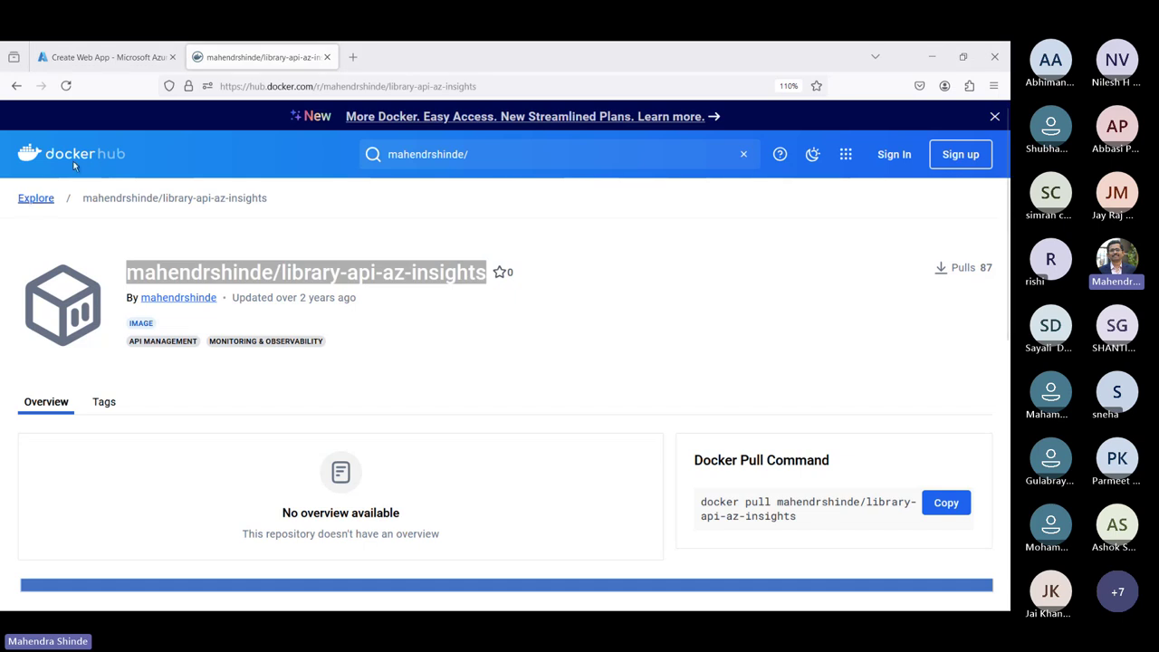
pyautogui.click(83, 55)
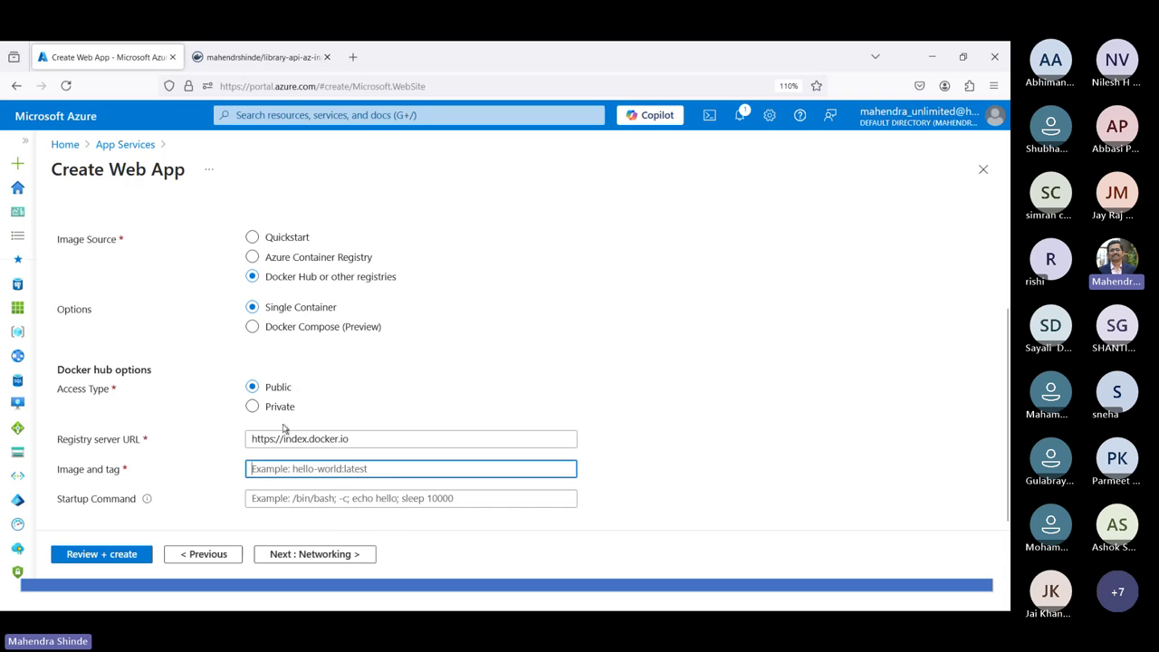
pyautogui.hotkey('ctrl', 'v')
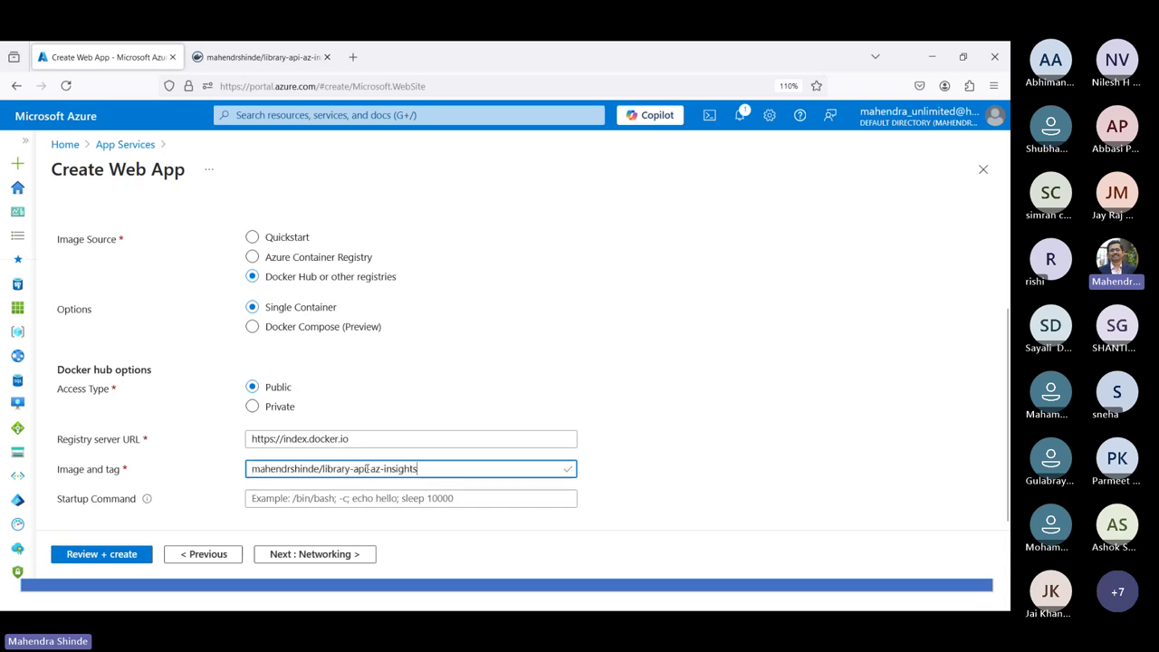
# Step: Keep the default networking settings, with public access on and network injection off, and proceed to the Monitor + secure settings
pyautogui.click(304, 554)
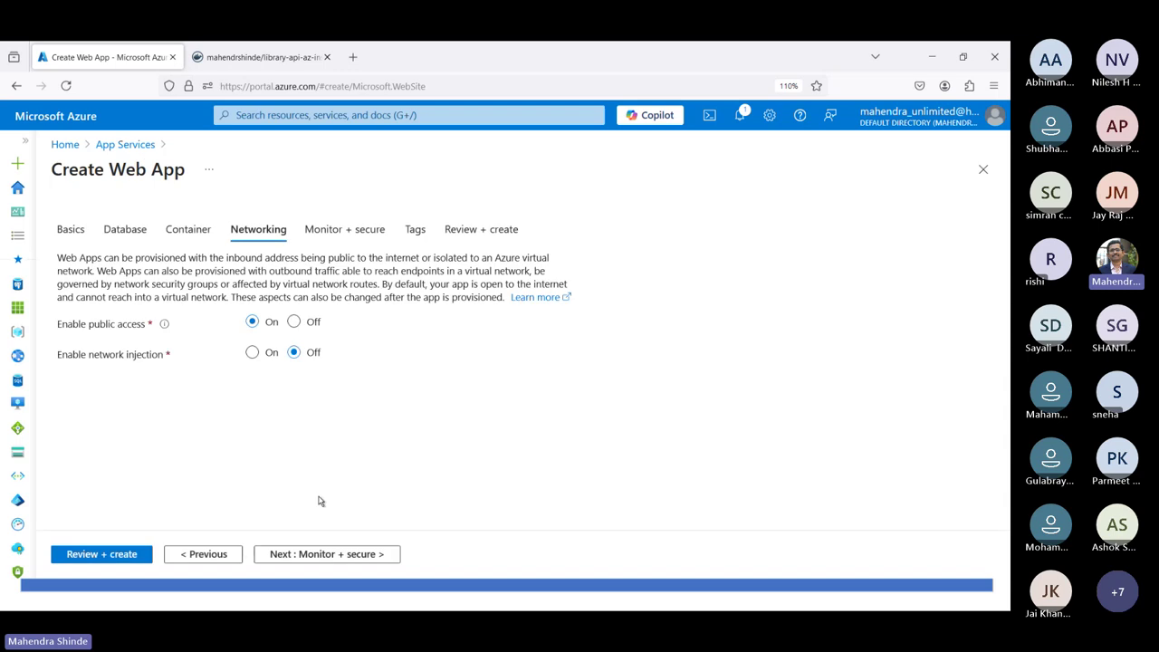
pyautogui.click(336, 551)
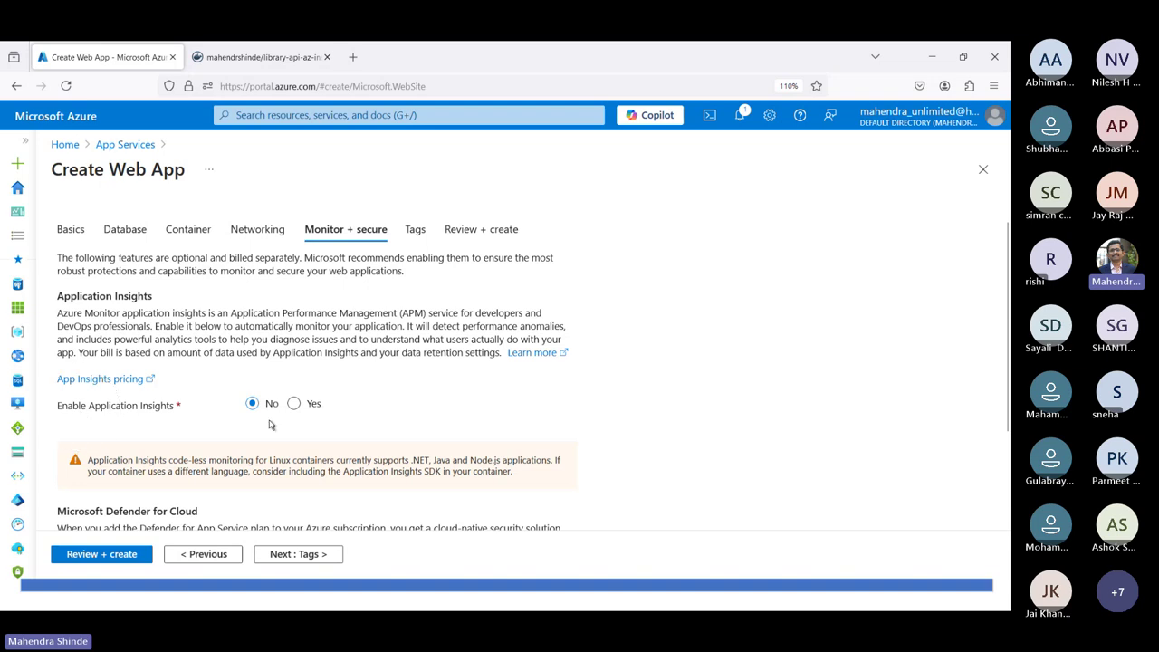
# Step: Enable Application Insights with the new mysample1010 resource in Canada Central, then review the configuration and create the web app
pyautogui.click(296, 405)
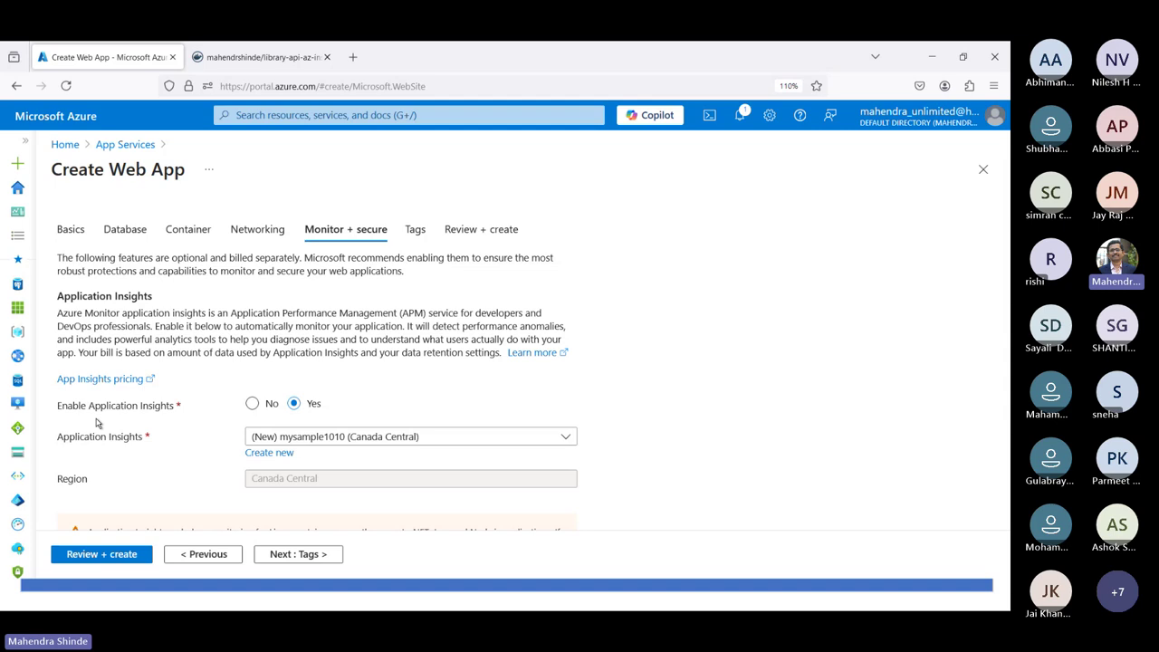
pyautogui.scroll(-3, 298, 481)
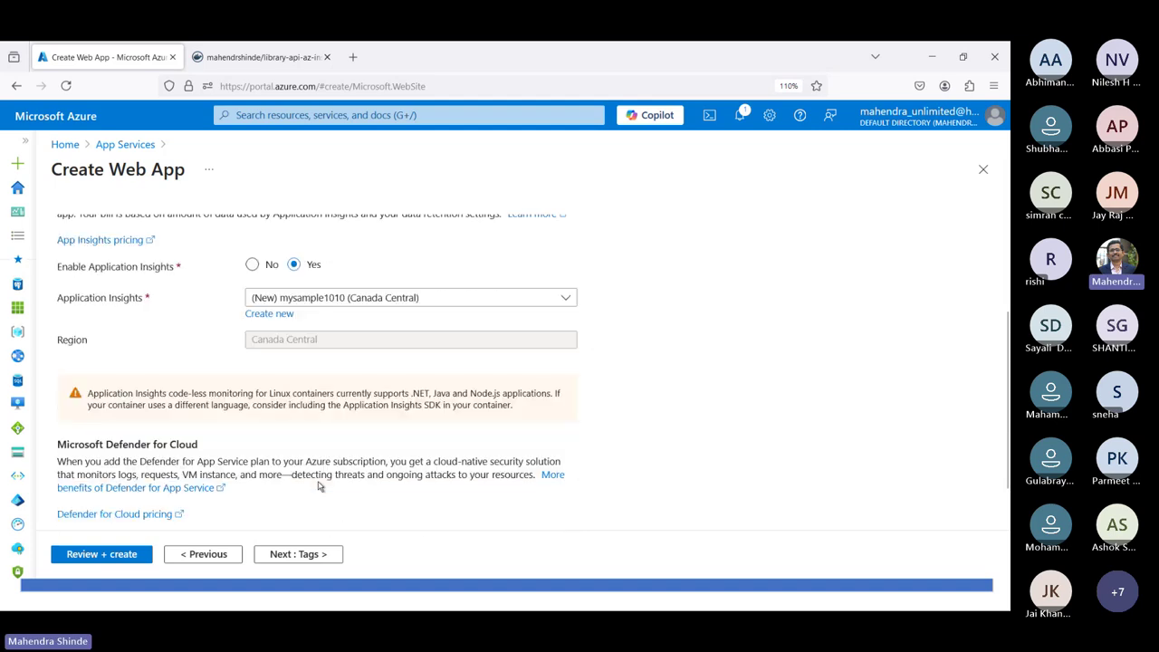
pyautogui.click(308, 554)
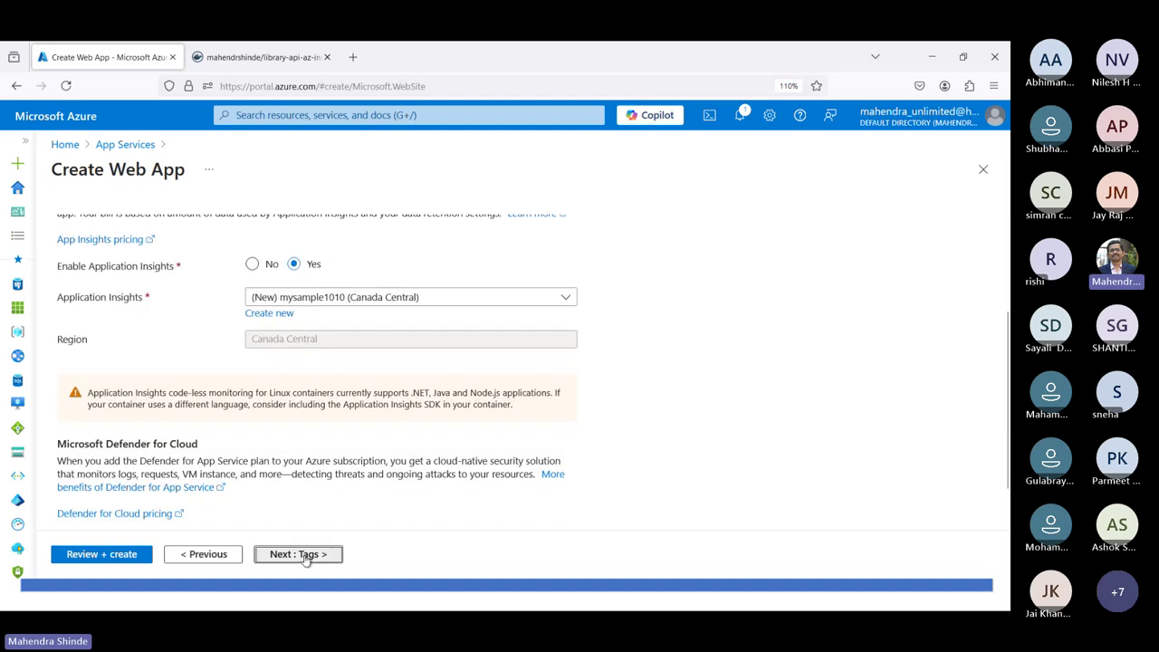
pyautogui.click(98, 554)
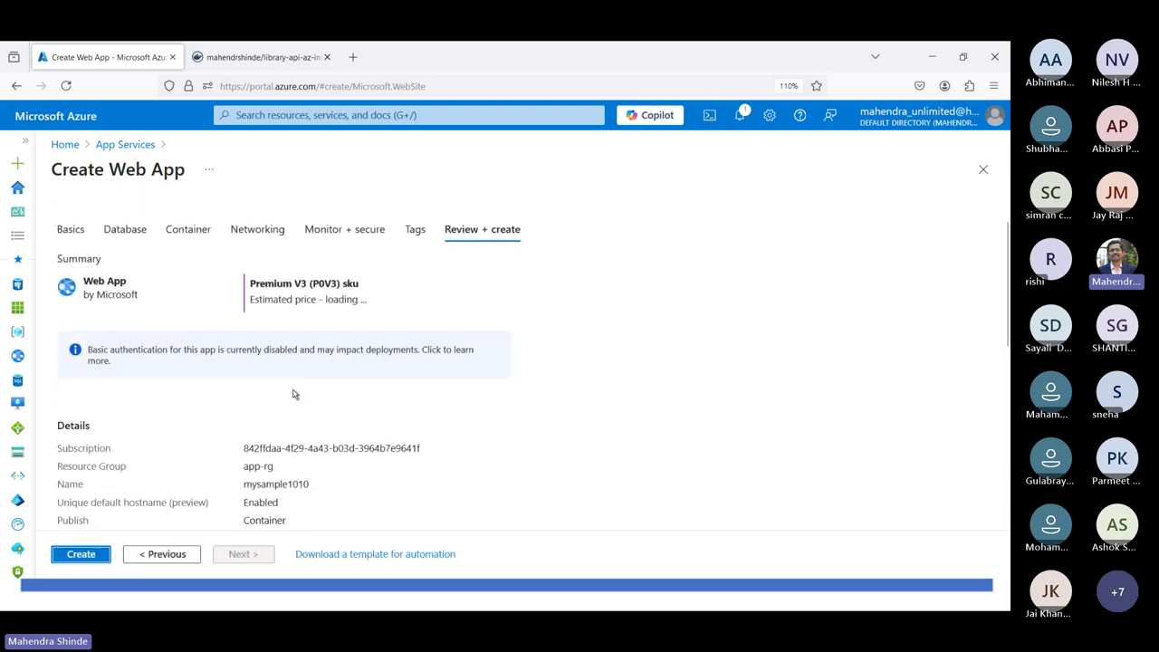
pyautogui.scroll(-5, 294, 395)
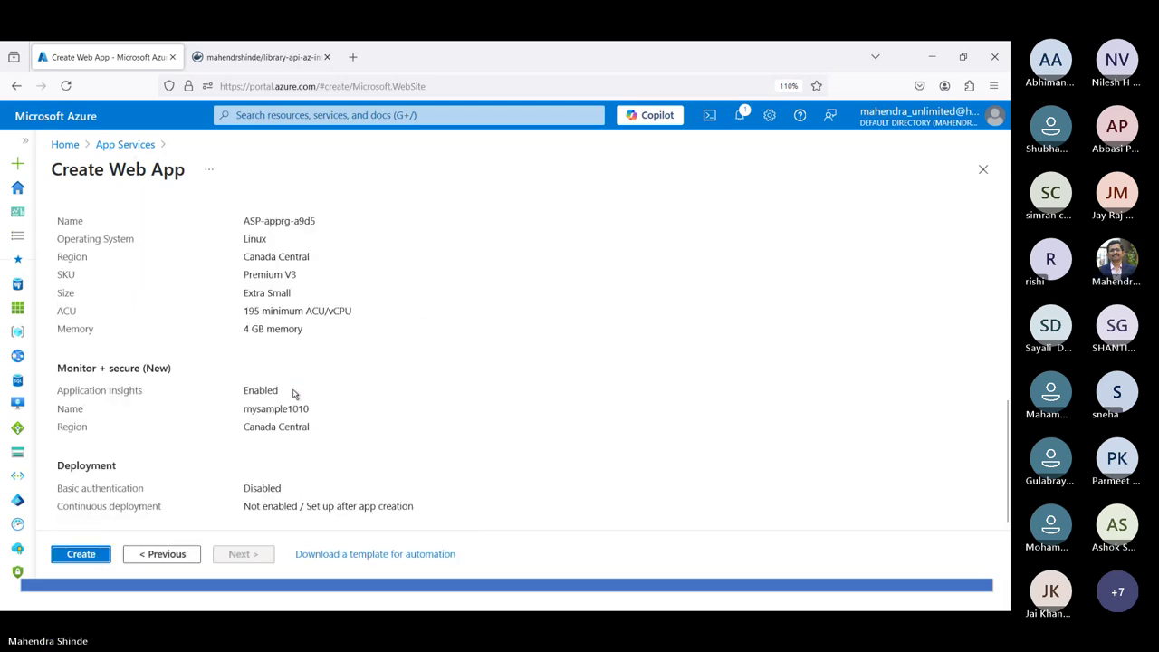
pyautogui.click(85, 555)
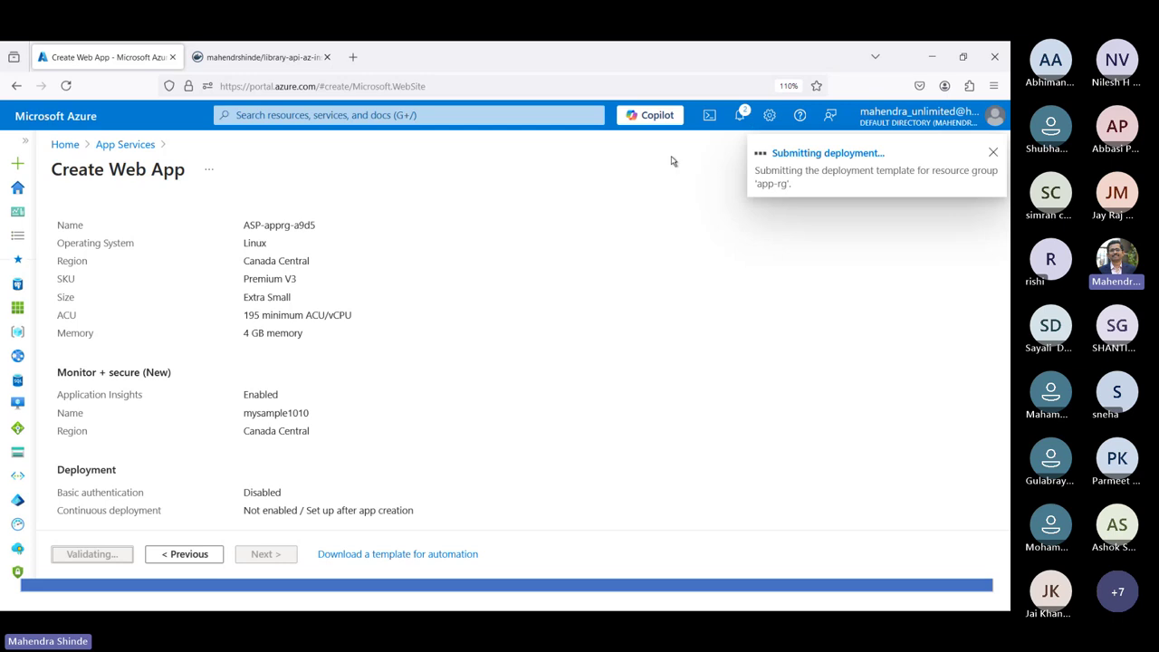
pyautogui.click(924, 51)
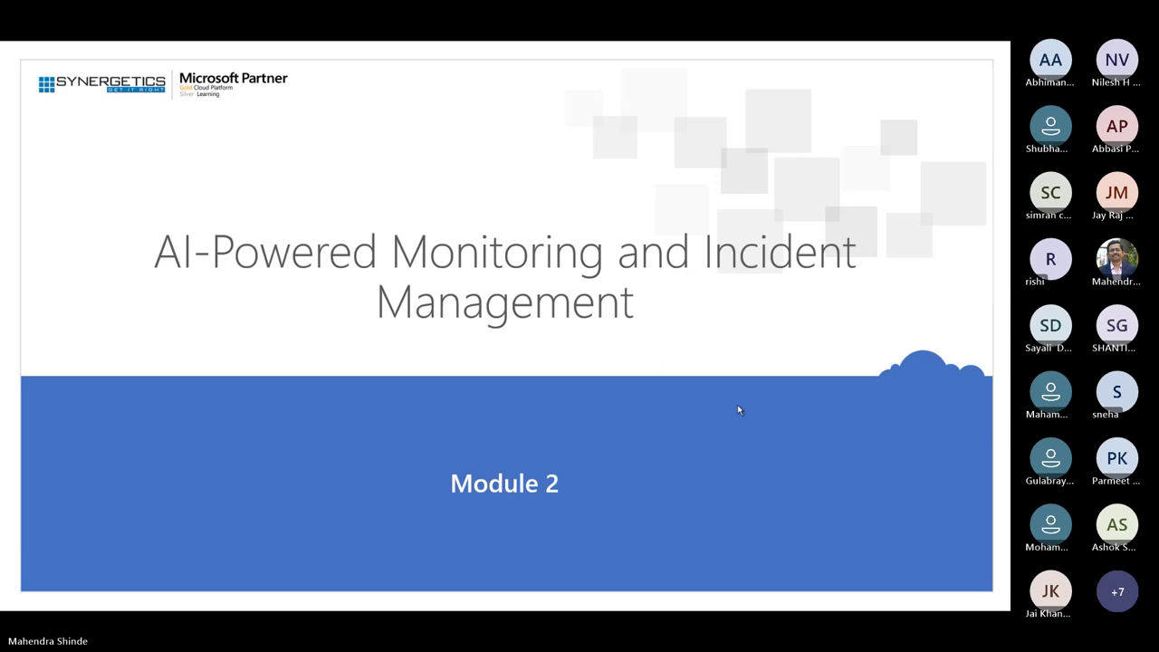
pyautogui.click(554, 399)
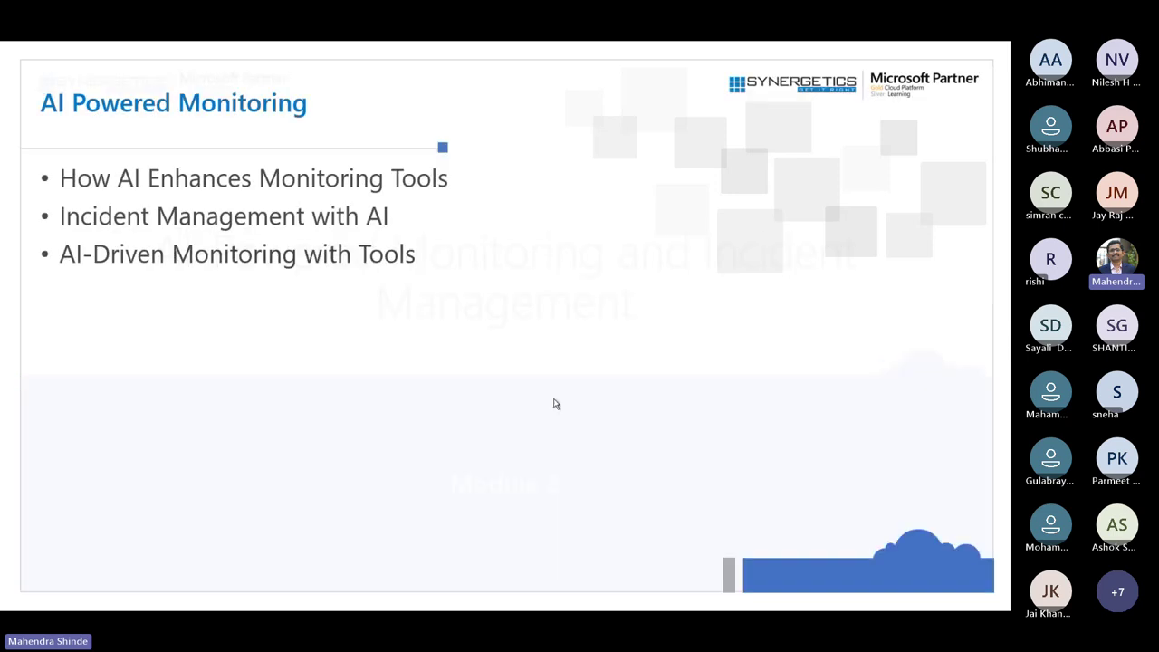
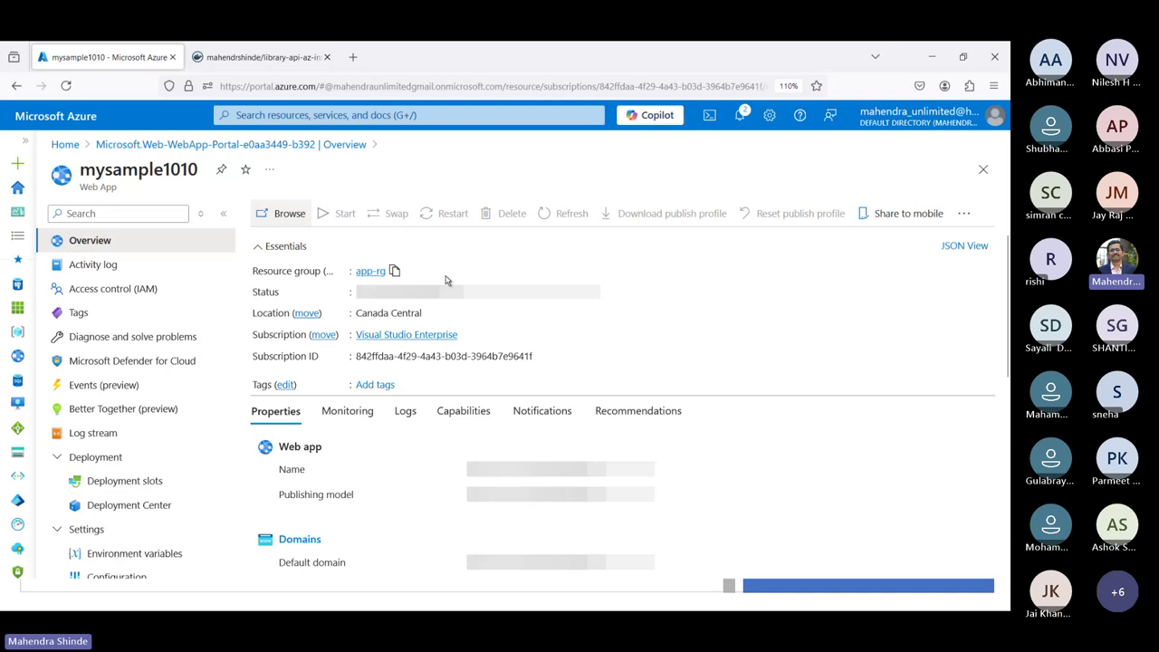
# Step: Open the deployed mysample1010 site in the browser from the web app's overview
pyautogui.click(172, 264)
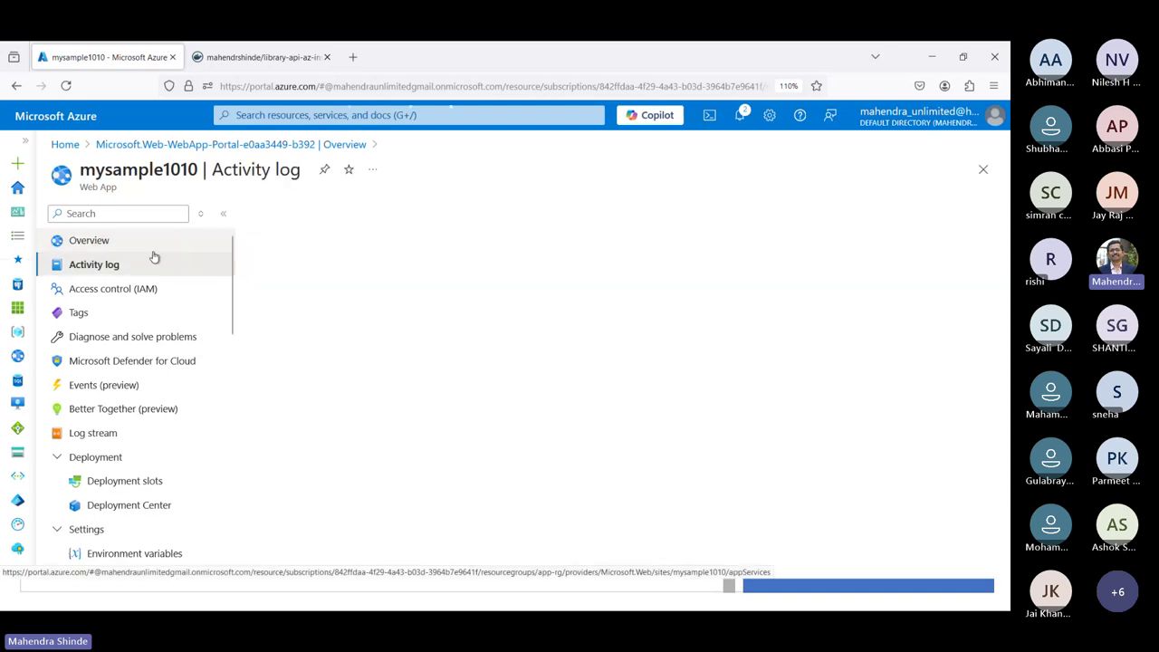
pyautogui.click(205, 244)
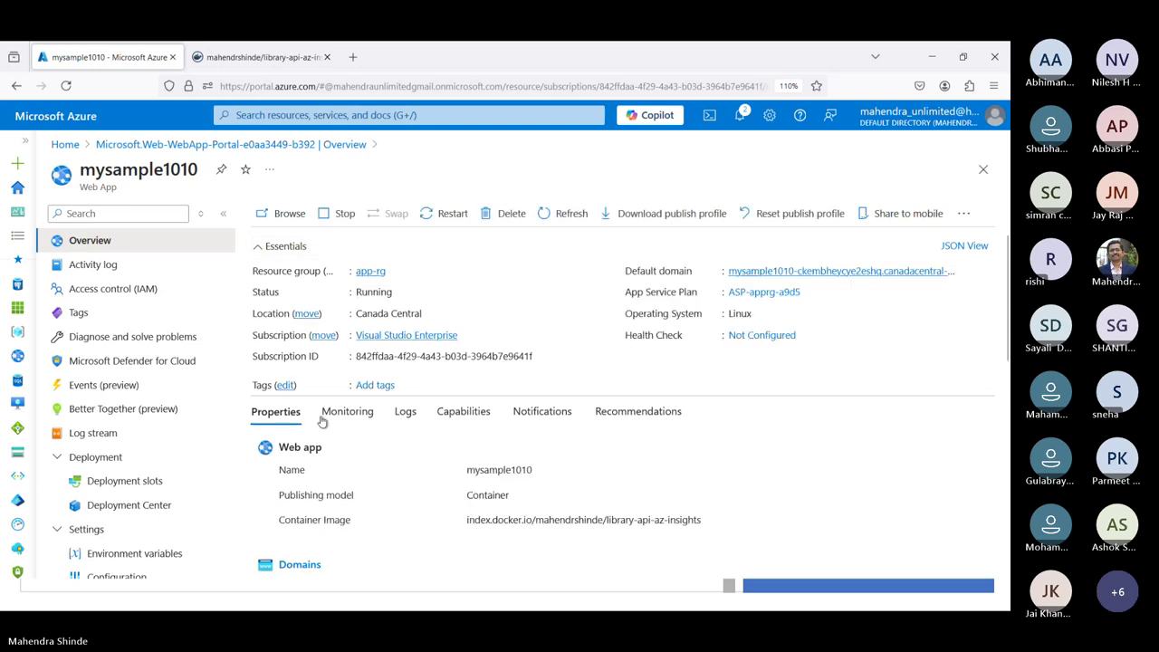
pyautogui.click(286, 214)
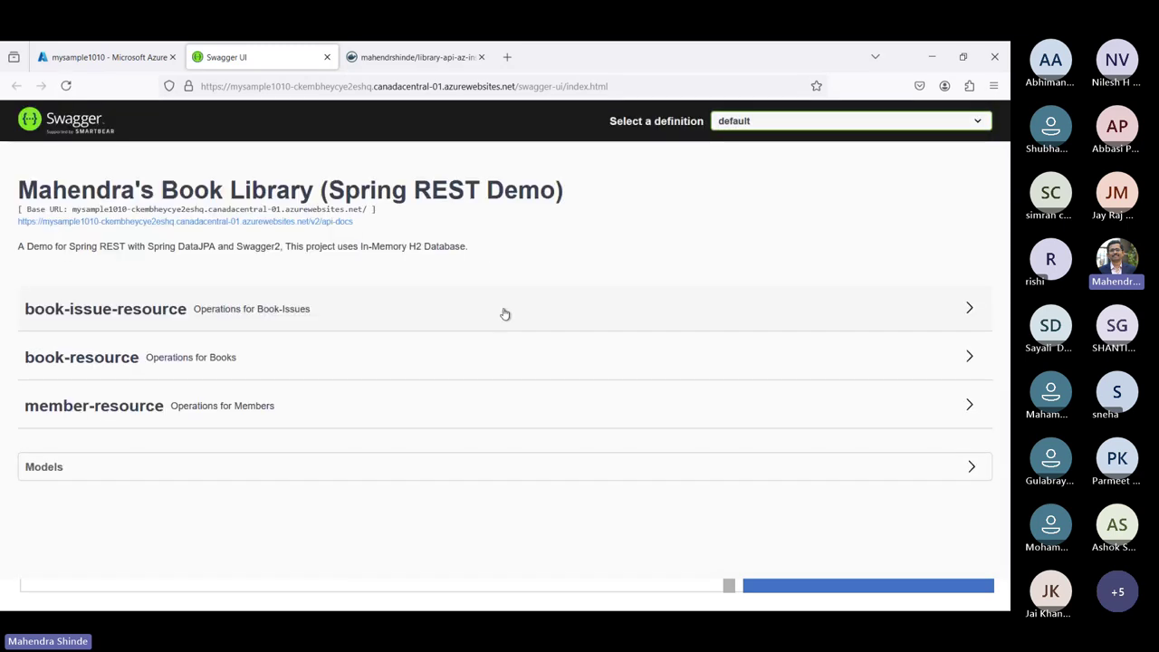
# Step: Expand the book-resource operations on the library API's Swagger page
pyautogui.click(332, 314)
pyautogui.click(332, 315)
pyautogui.click(317, 367)
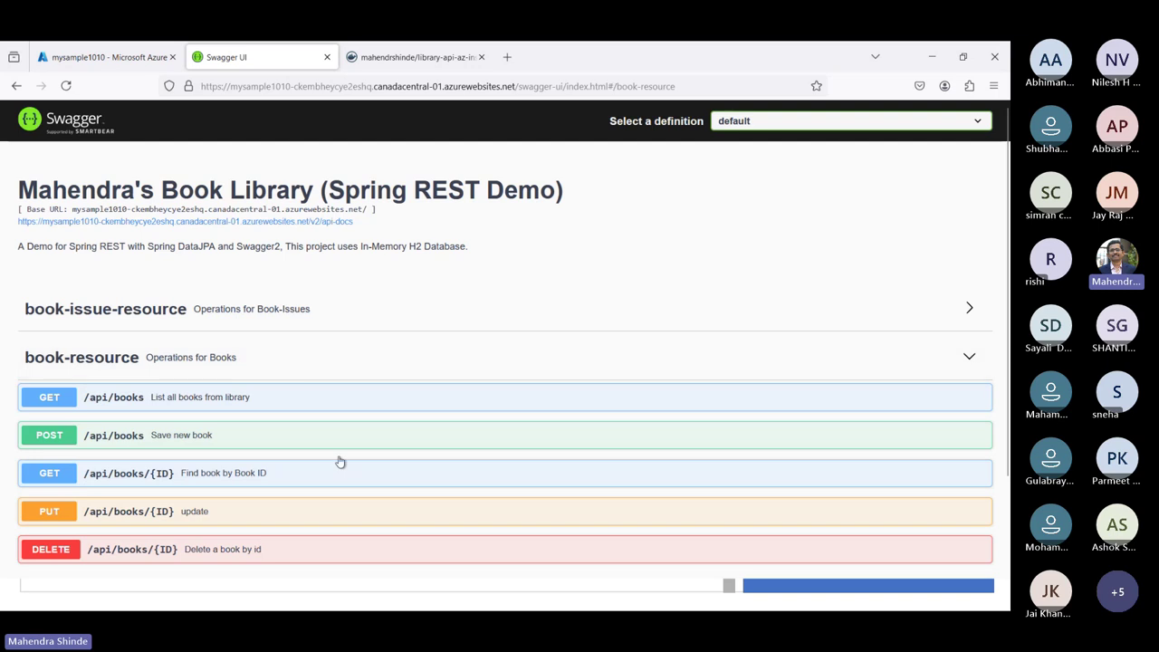
pyautogui.scroll(-3, 273, 490)
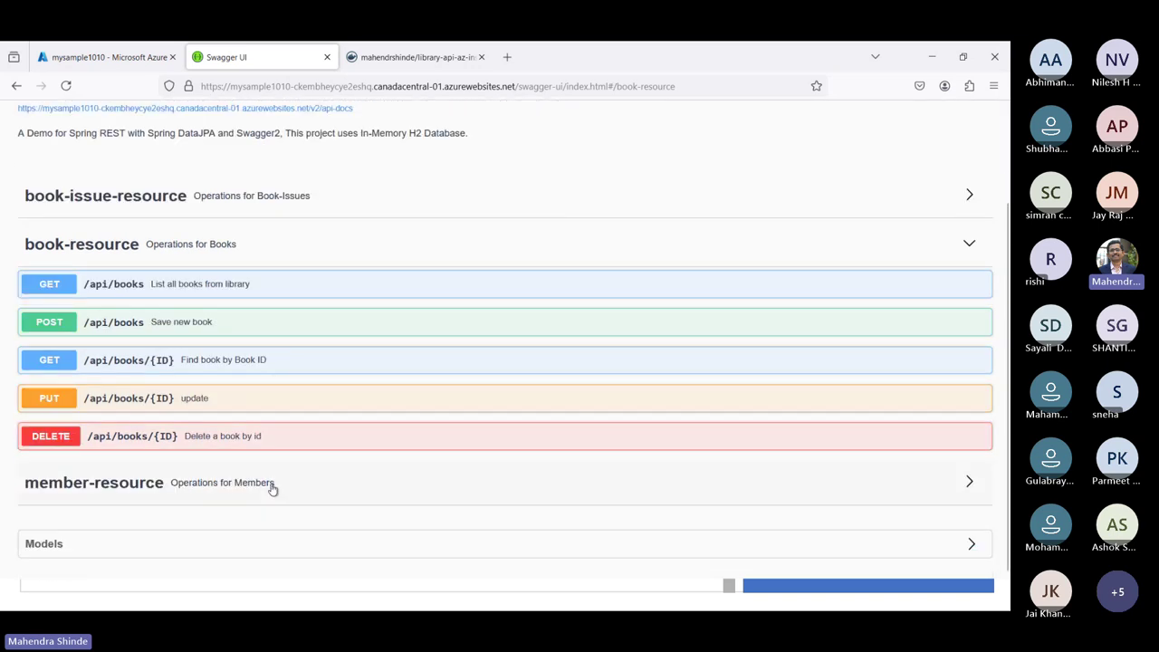
# Step: Try out the GET /api/books operation, execute it and examine the server response
pyautogui.click(50, 285)
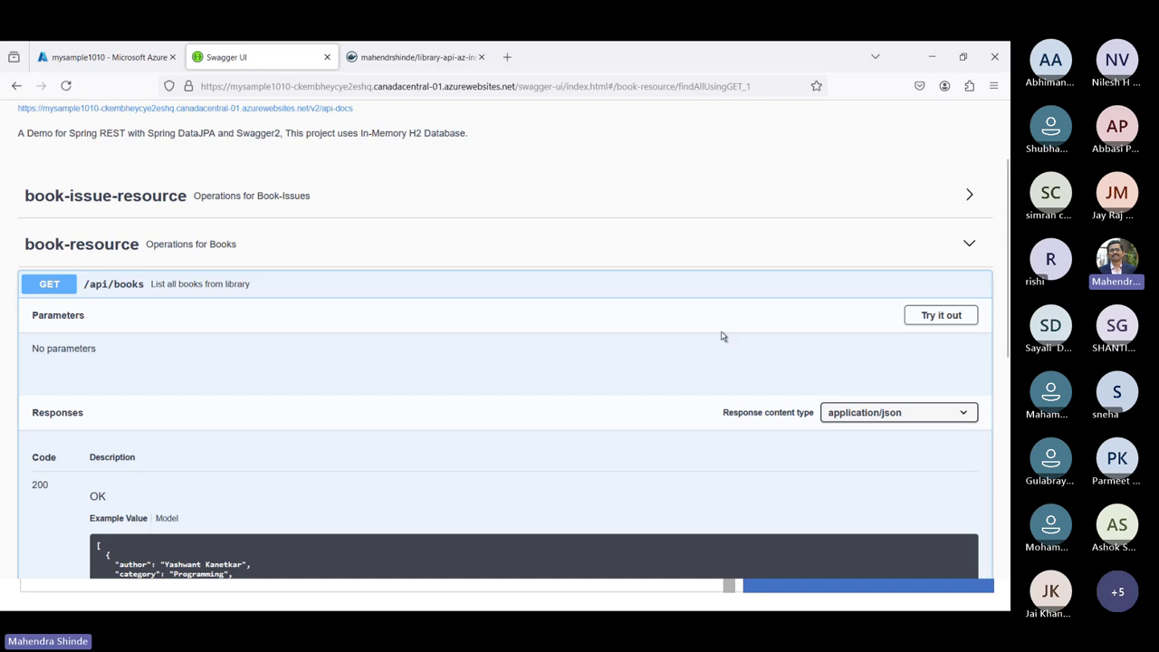
pyautogui.click(944, 317)
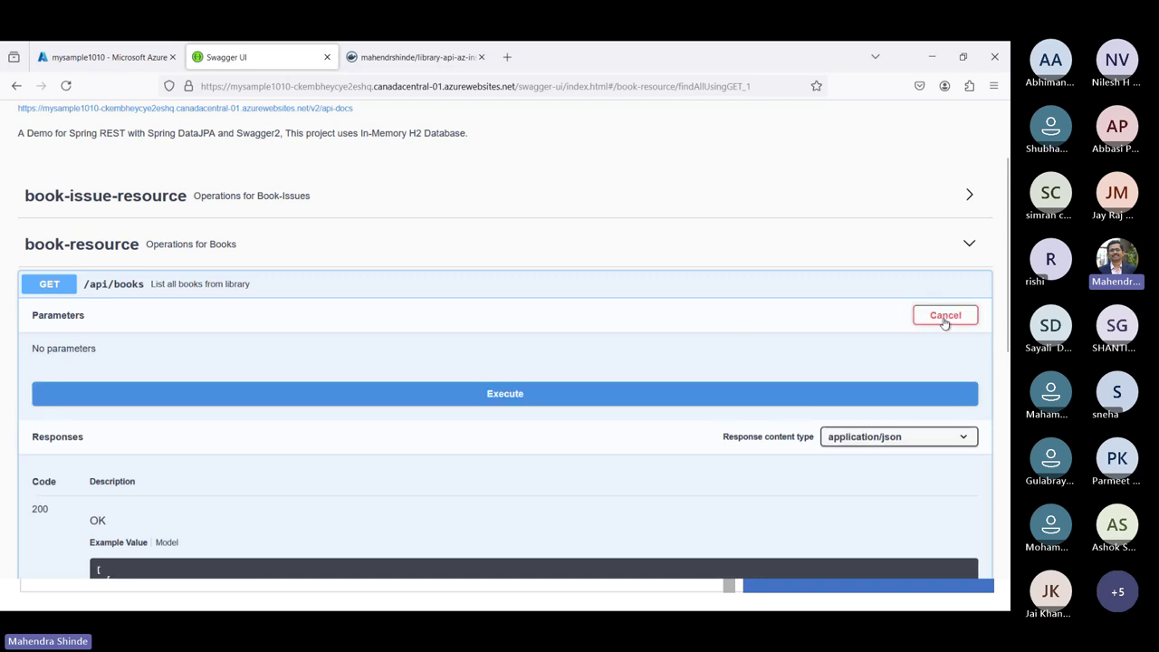
pyautogui.click(539, 401)
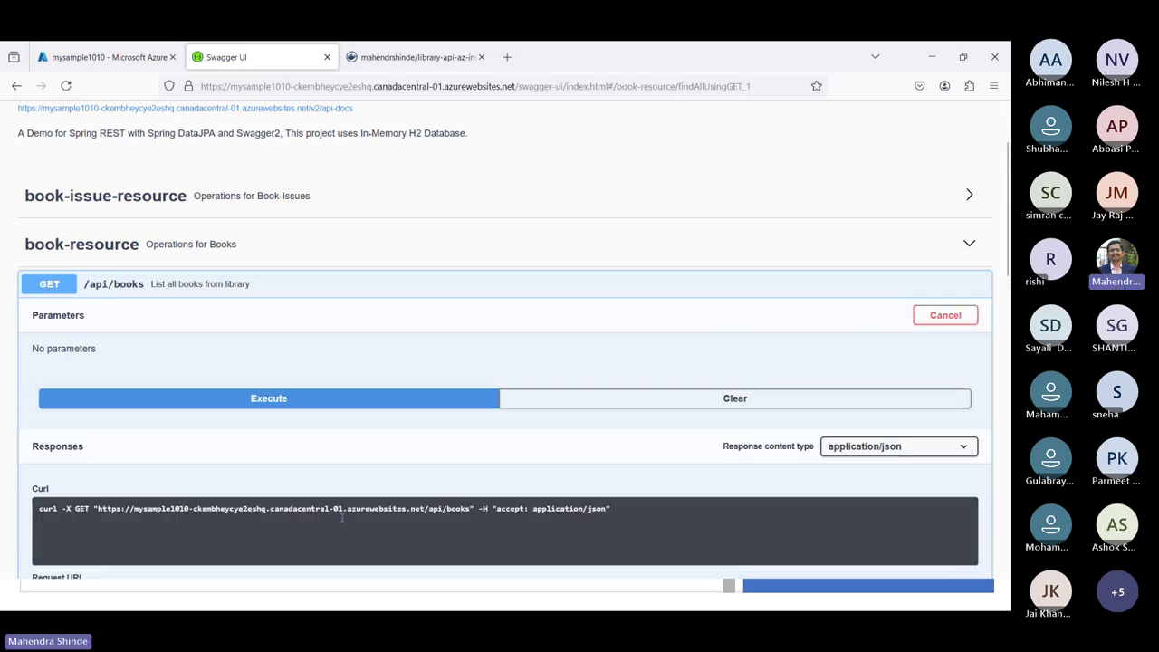
pyautogui.scroll(-3, 343, 523)
pyautogui.scroll(-1, 343, 523)
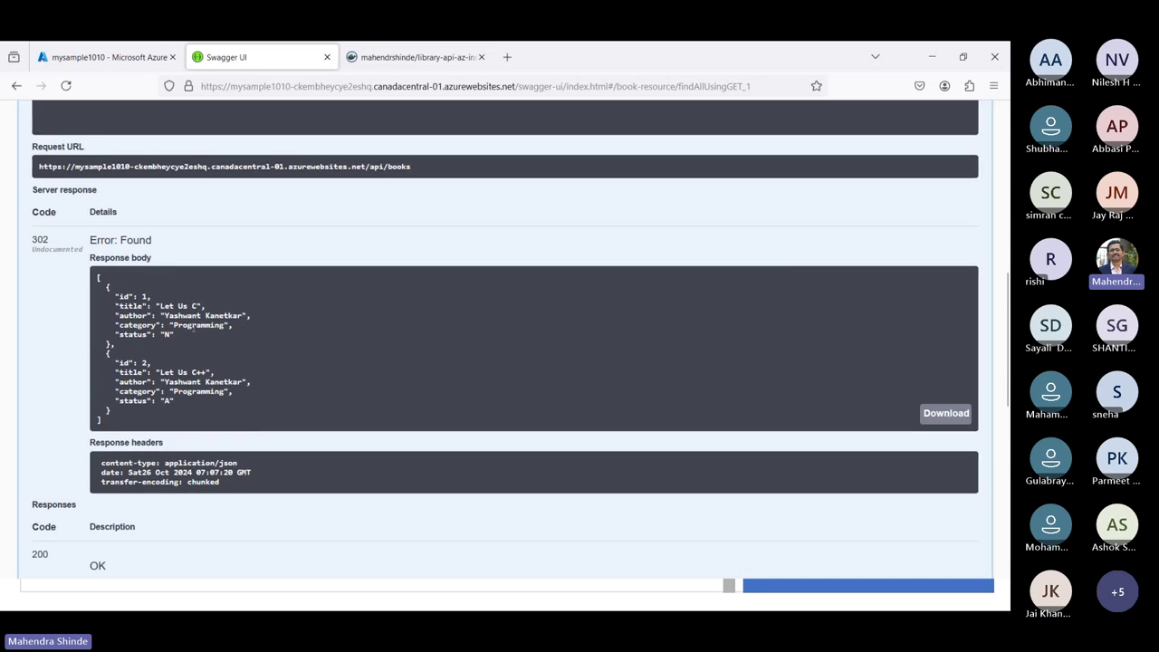
pyautogui.scroll(6, 191, 331)
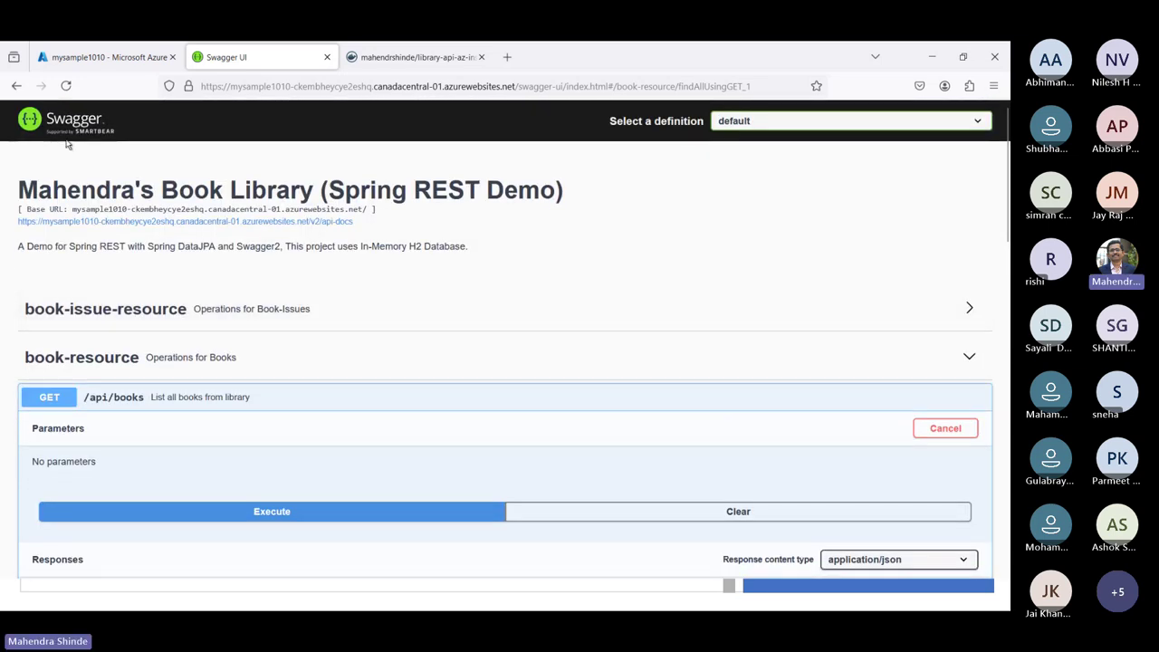
pyautogui.click(18, 86)
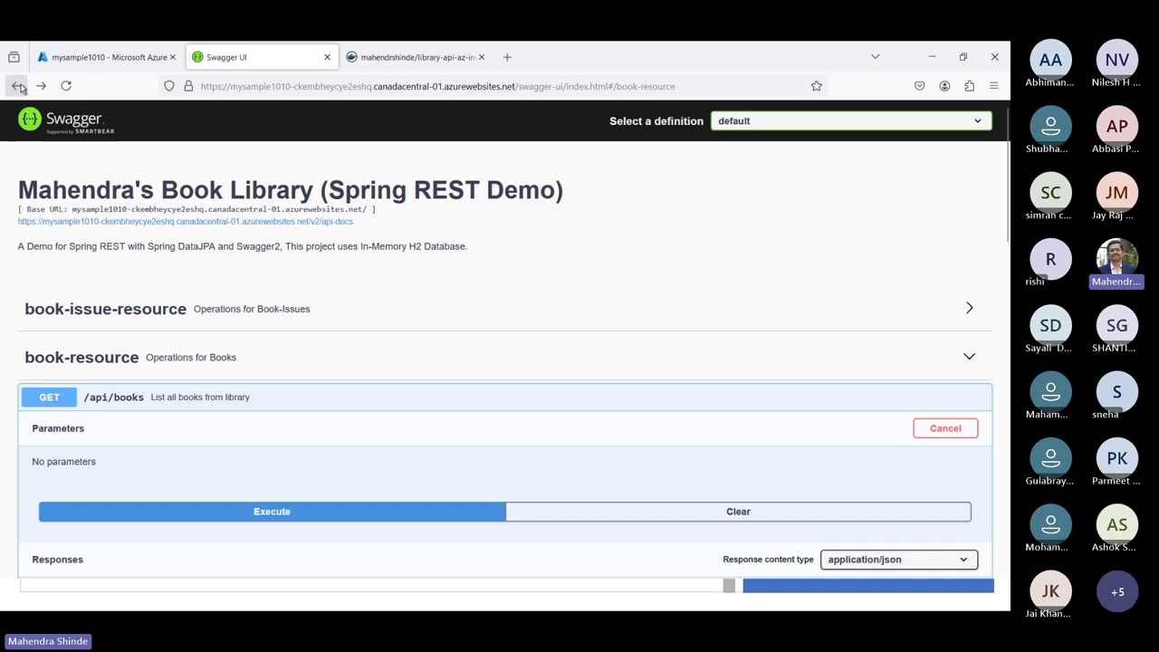
# Step: Return to the mysample1010 web app in the Azure portal and collapse the Deployment, Settings and Performance groups
pyautogui.click(92, 57)
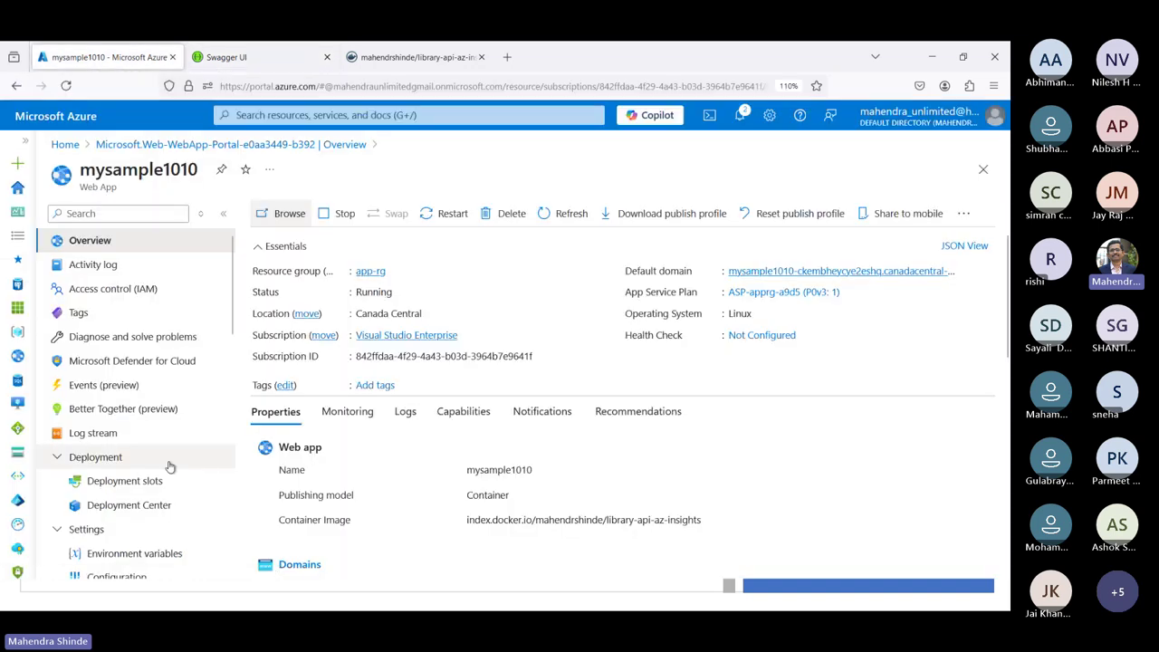
pyautogui.scroll(-5, 194, 484)
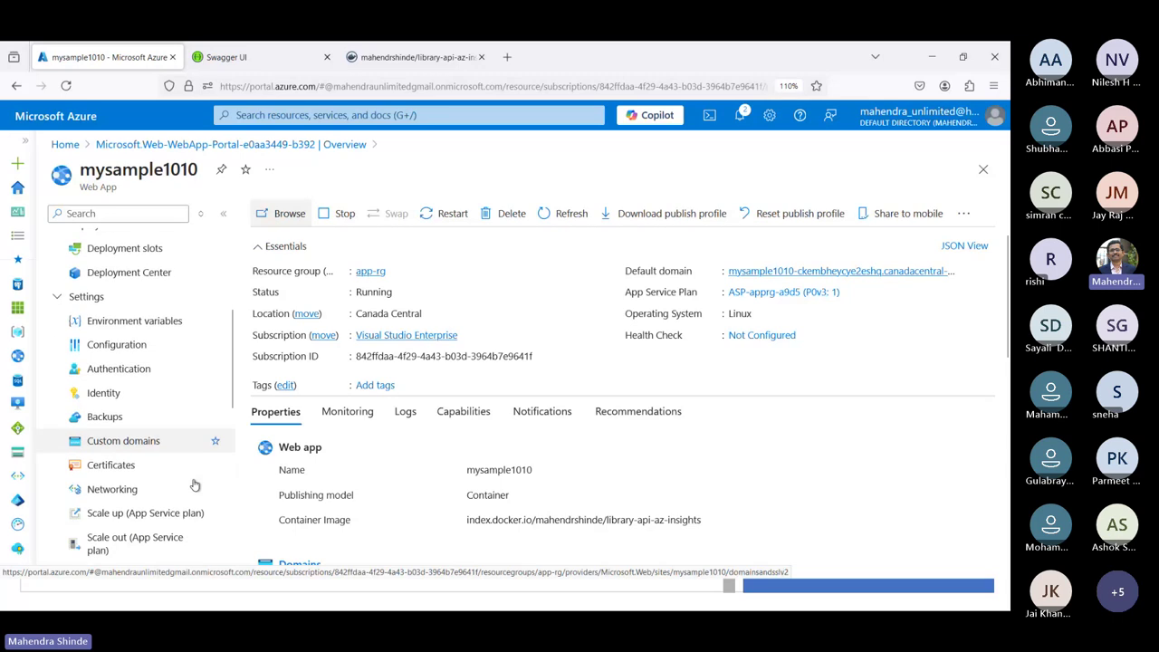
pyautogui.scroll(-3, 194, 485)
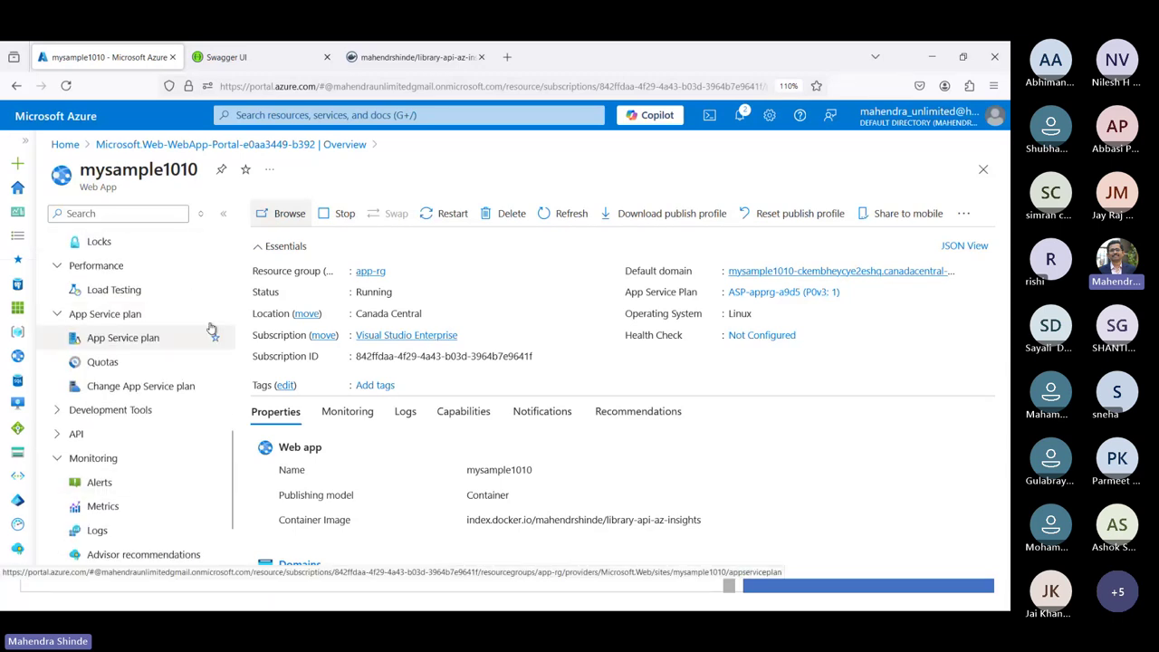
pyautogui.scroll(10, 148, 306)
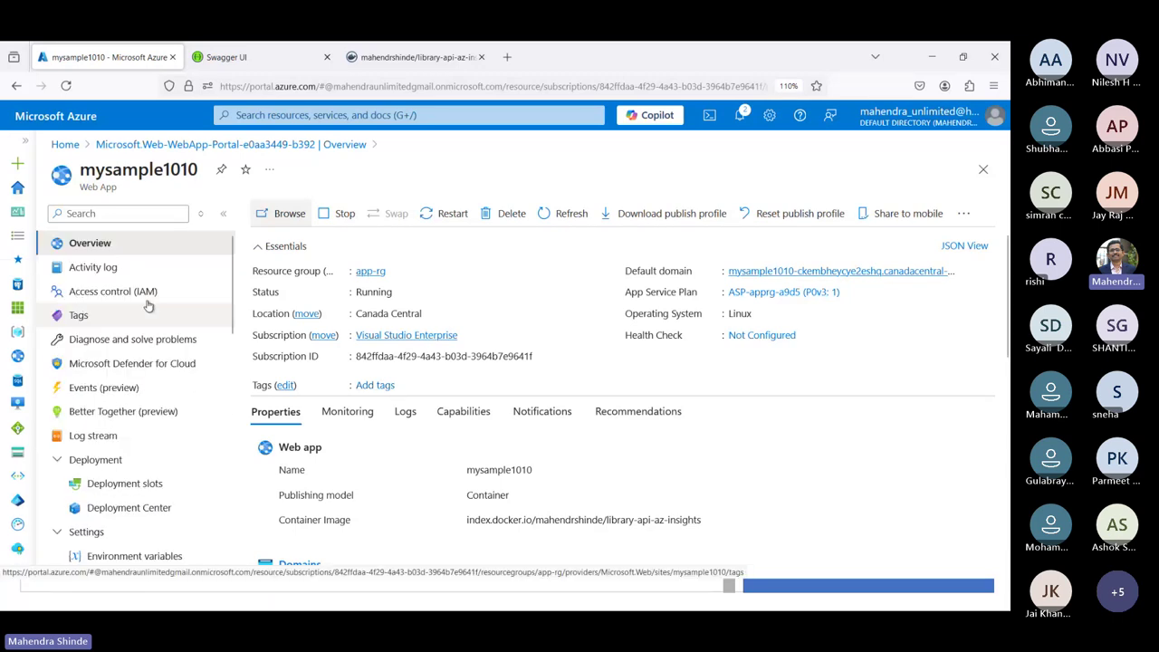
pyautogui.click(95, 458)
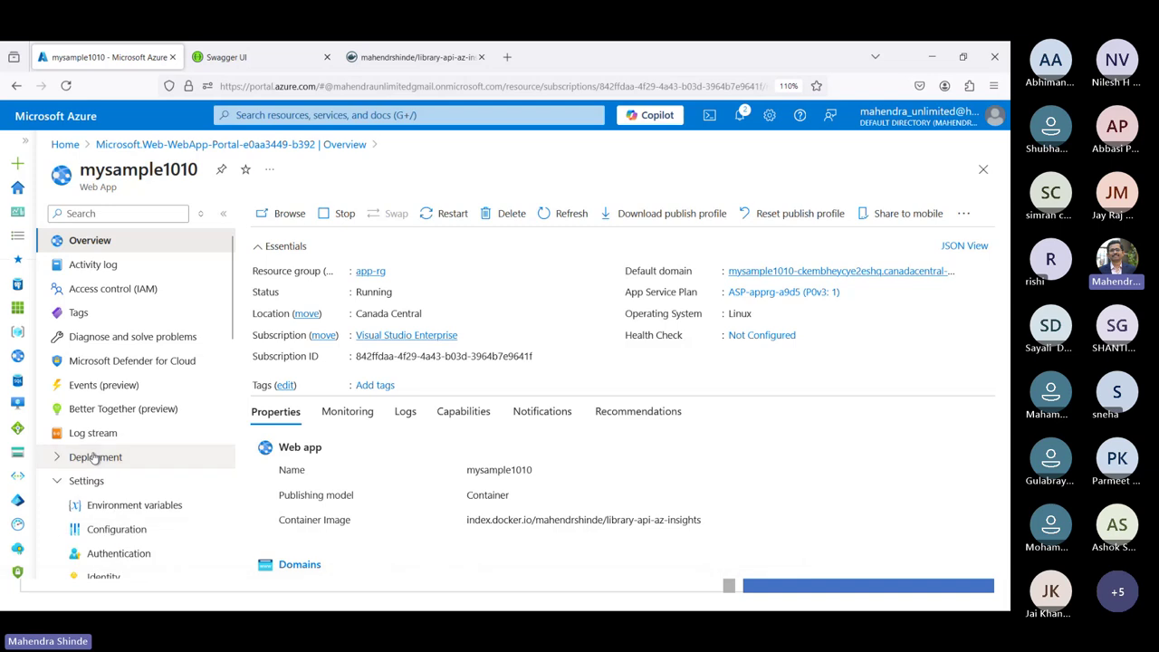
pyautogui.click(91, 480)
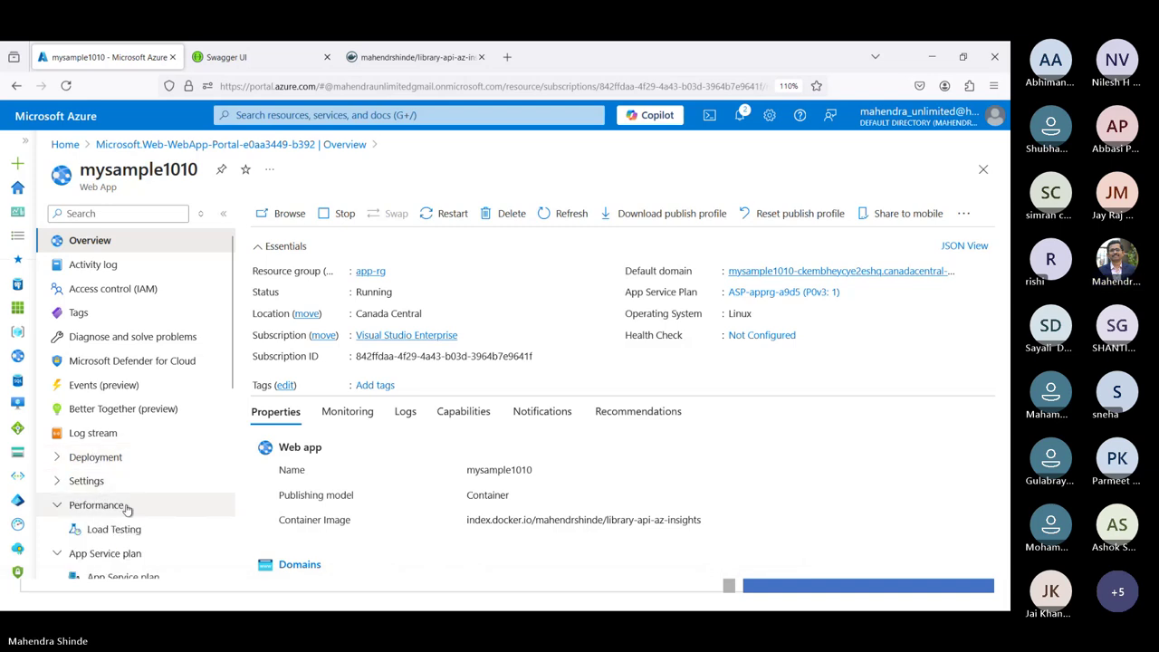
pyautogui.click(127, 508)
# Step: Open the web app's monitoring metrics and chart CPU Time with the Max aggregation
pyautogui.scroll(-4, 127, 509)
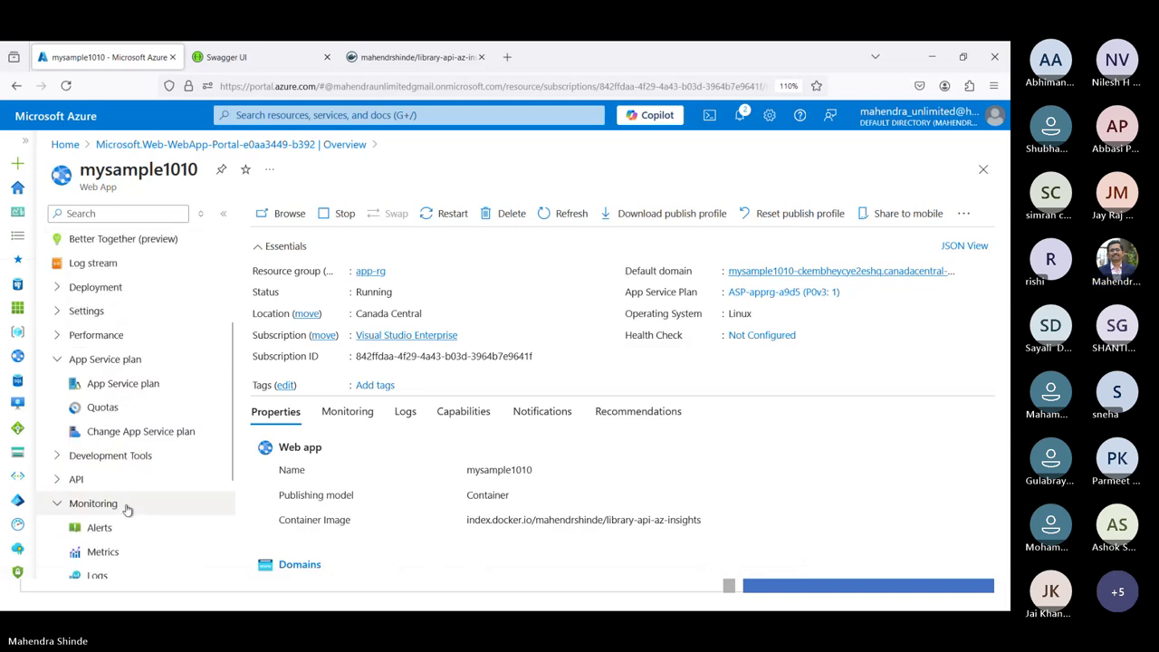
pyautogui.scroll(-2, 118, 510)
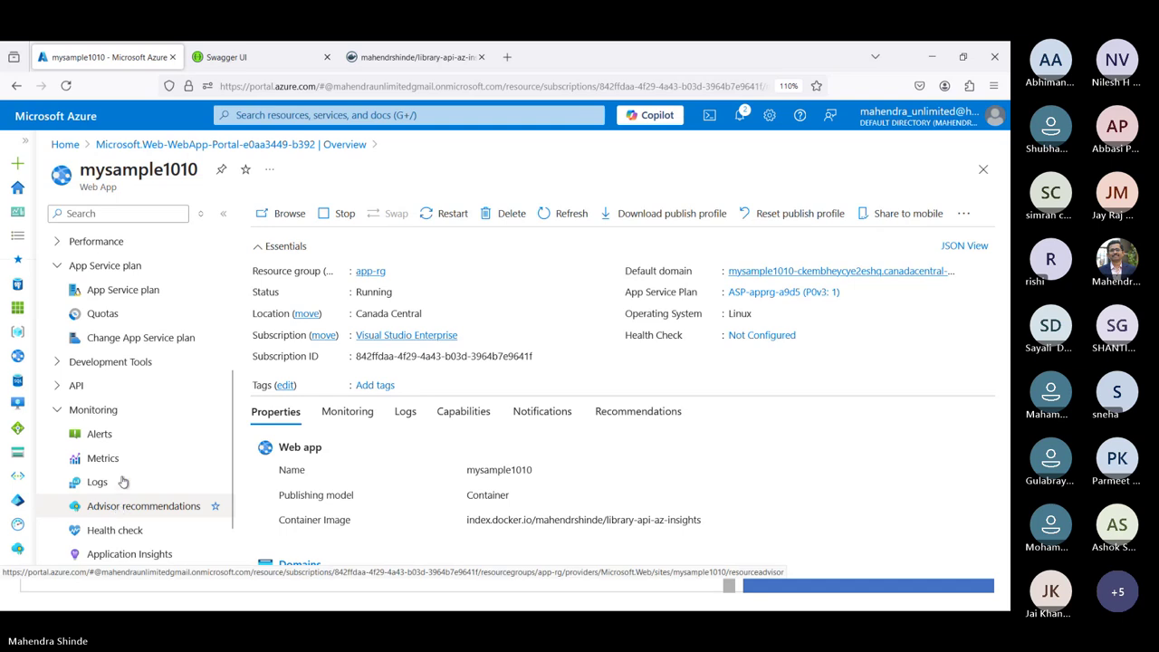
pyautogui.click(127, 460)
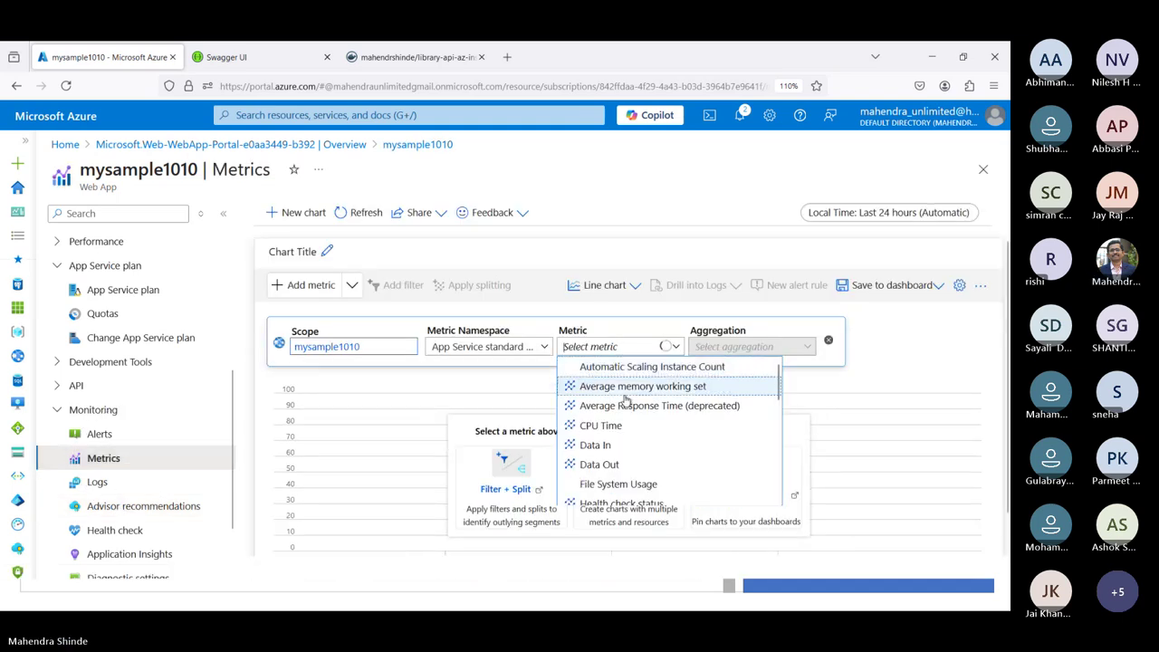
pyautogui.click(611, 424)
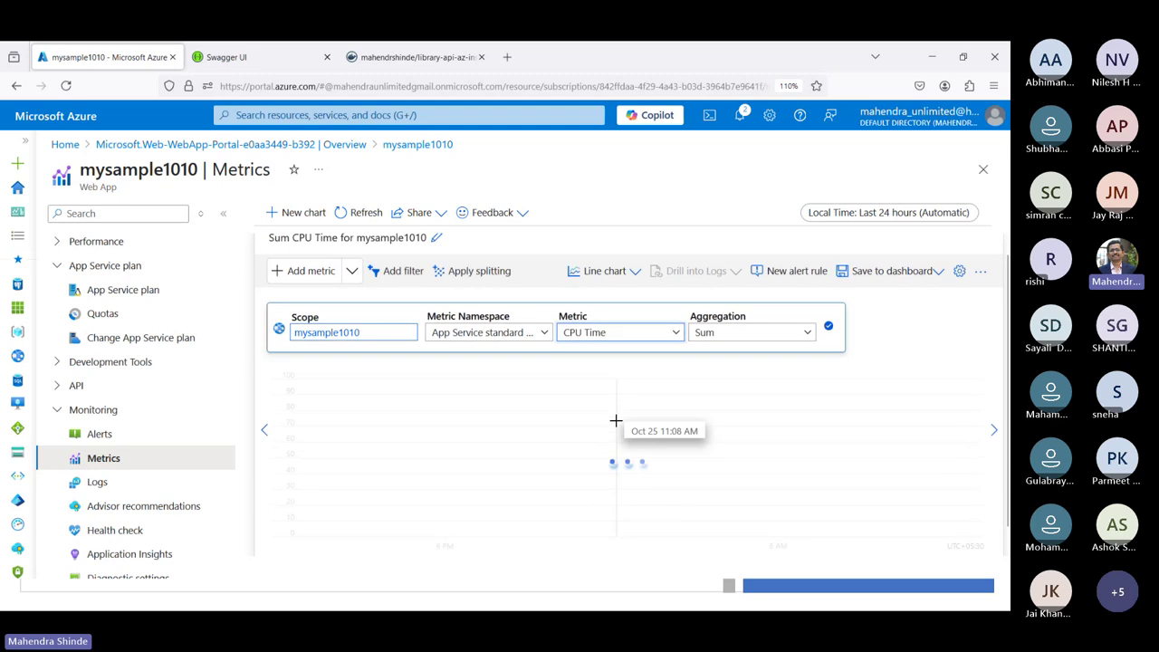
pyautogui.click(751, 331)
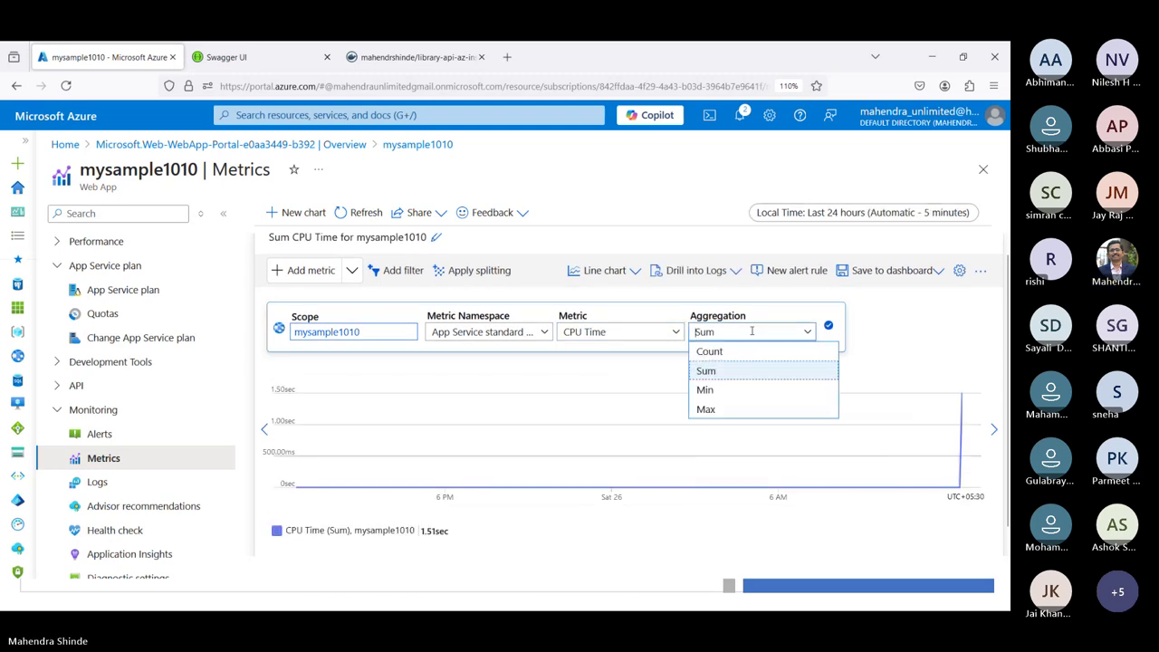
pyautogui.click(714, 409)
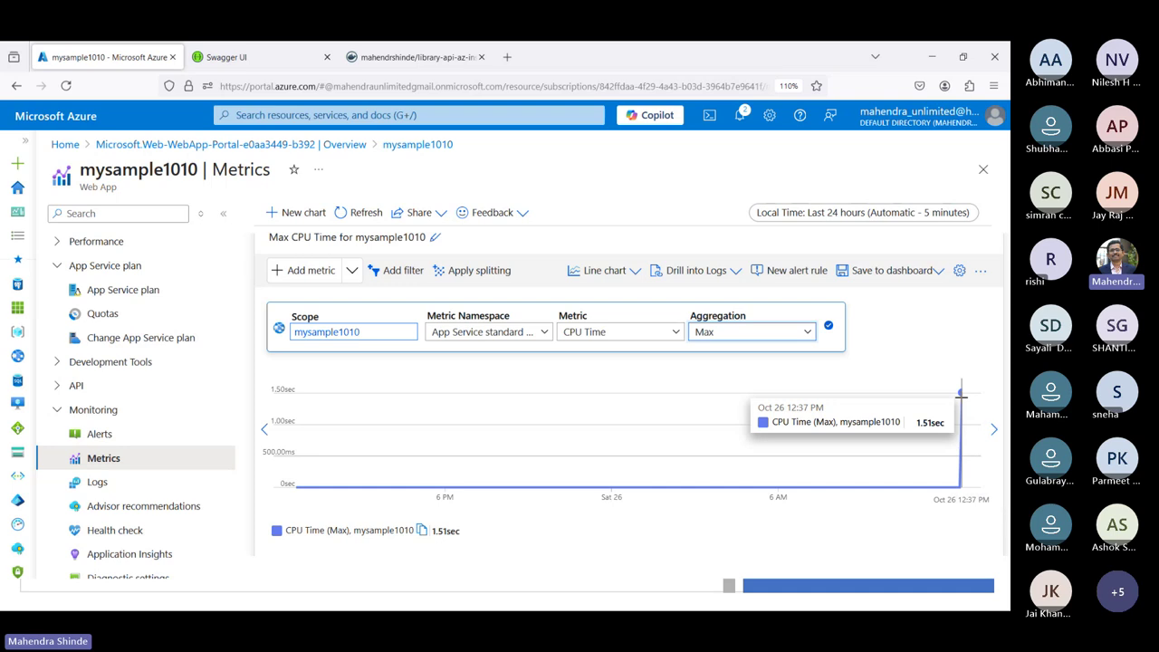
# Step: Shift the chart's time range forward and add Average memory working set as a second metric with the Max aggregation
pyautogui.click(993, 430)
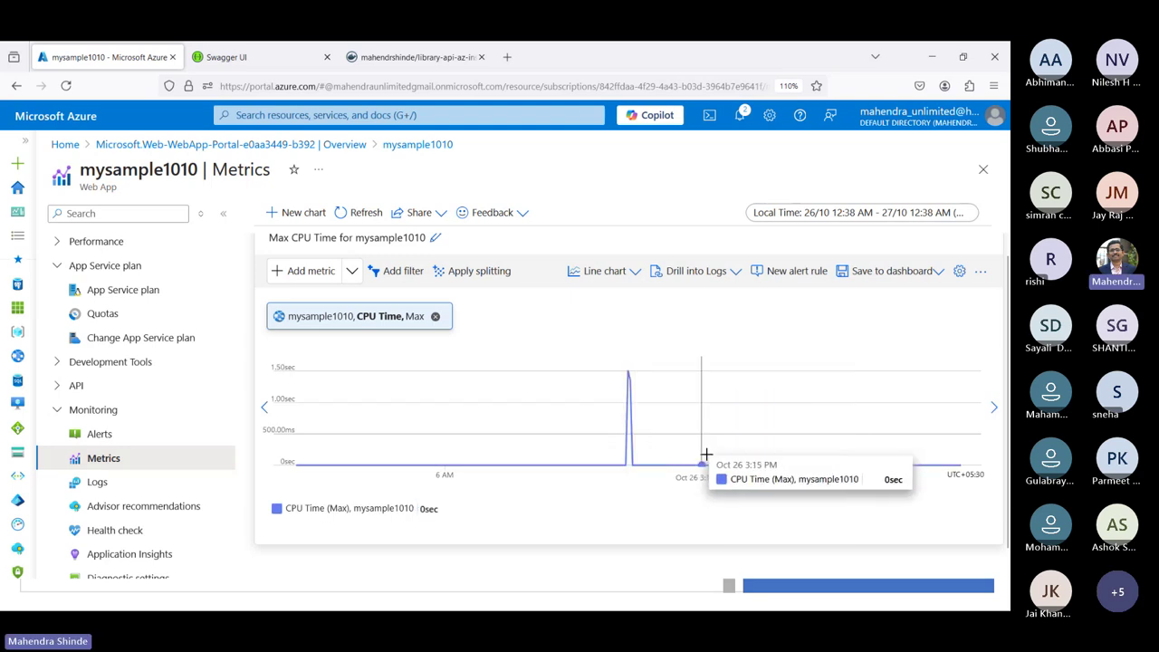
pyautogui.scroll(1, 494, 365)
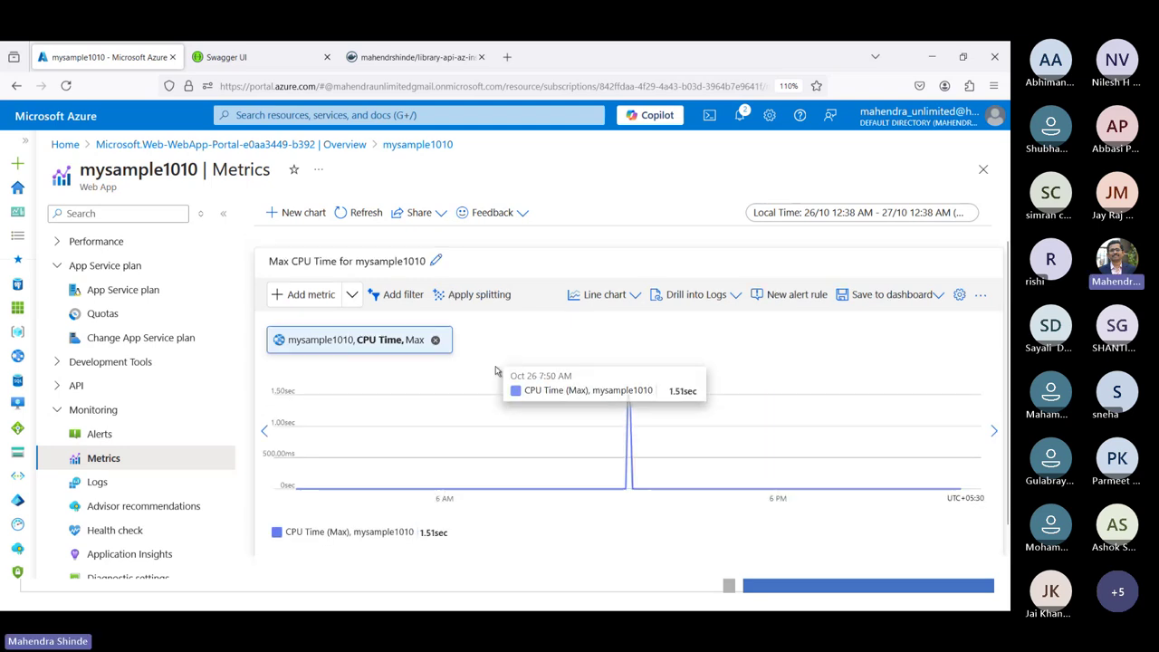
pyautogui.click(351, 285)
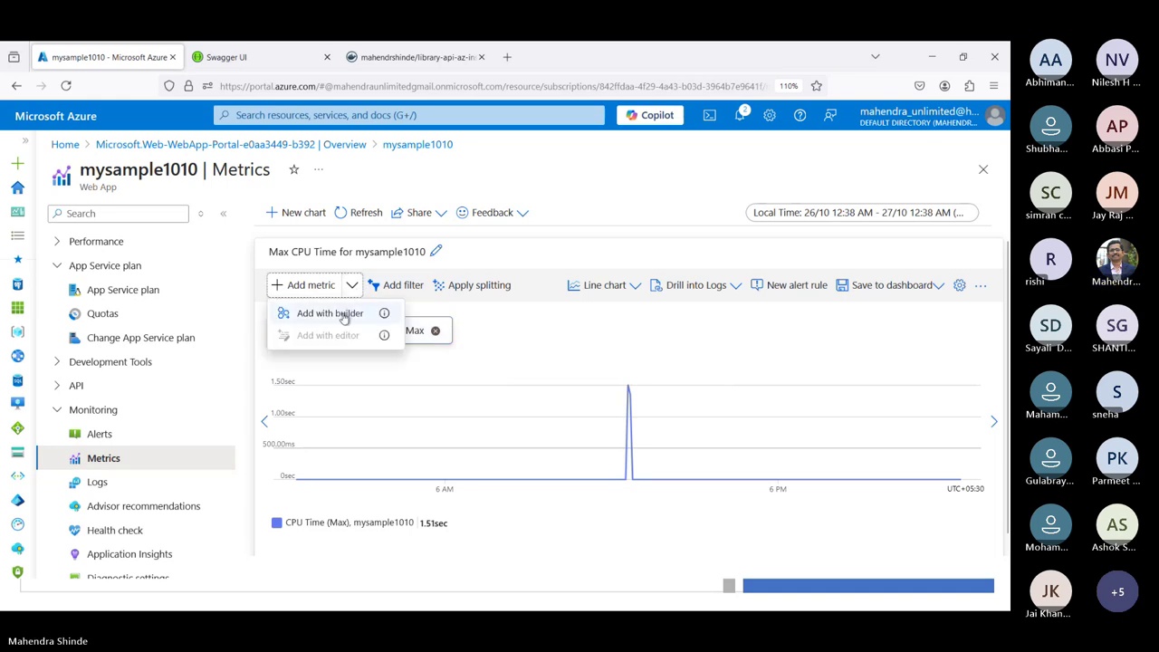
pyautogui.click(353, 321)
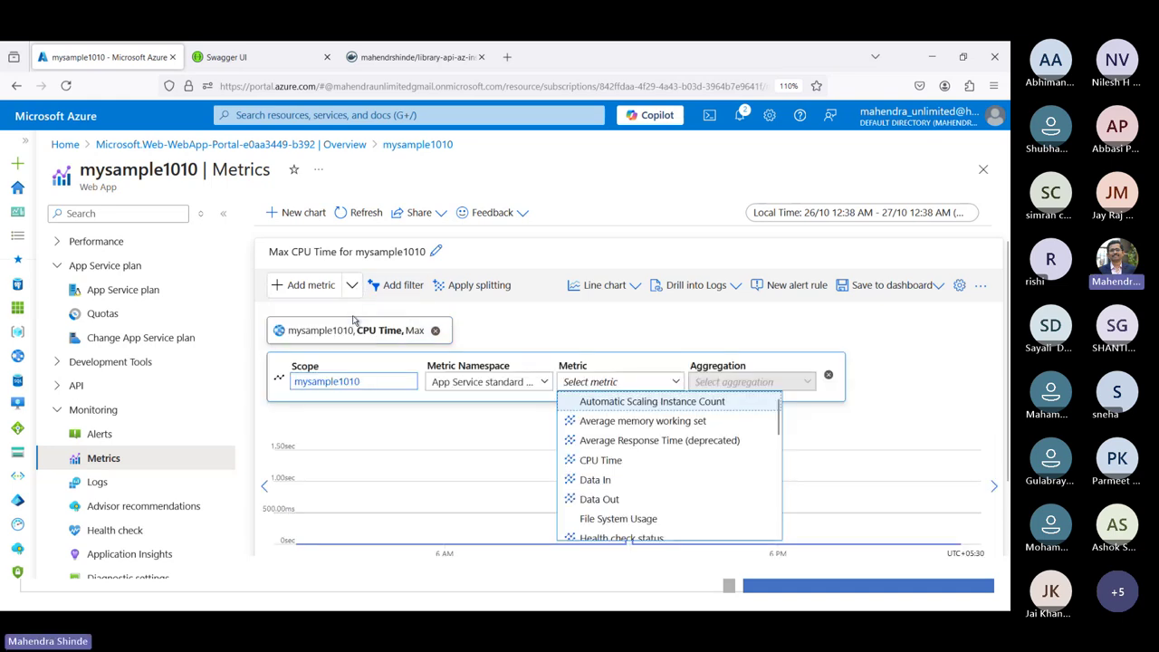
pyautogui.click(678, 384)
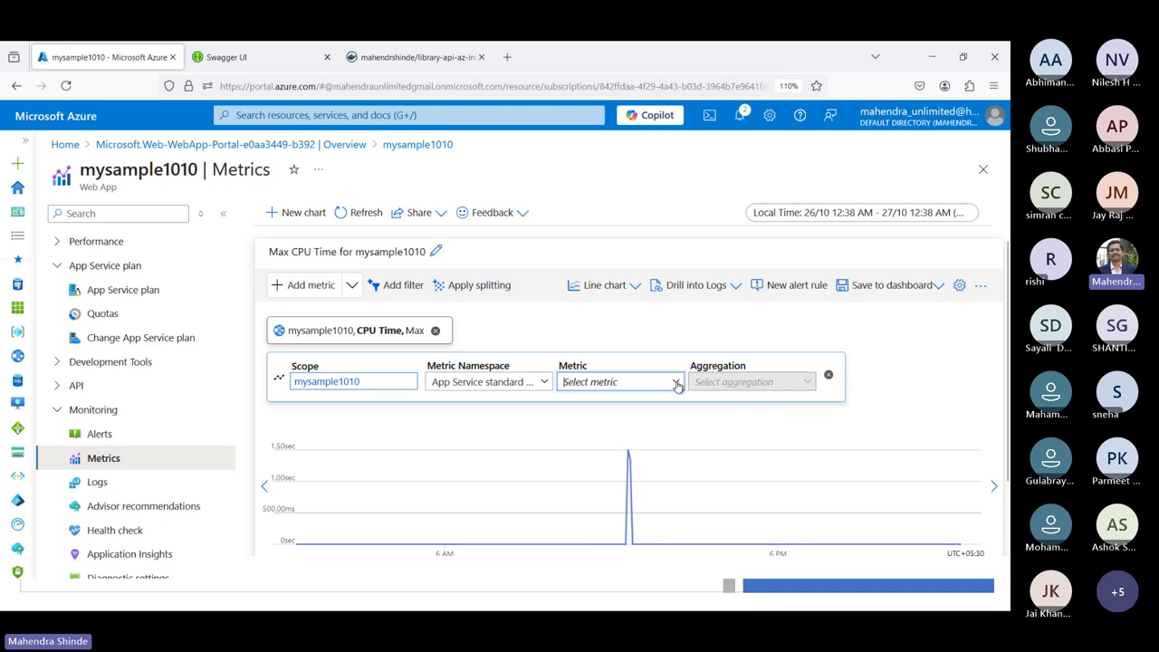
pyautogui.click(677, 384)
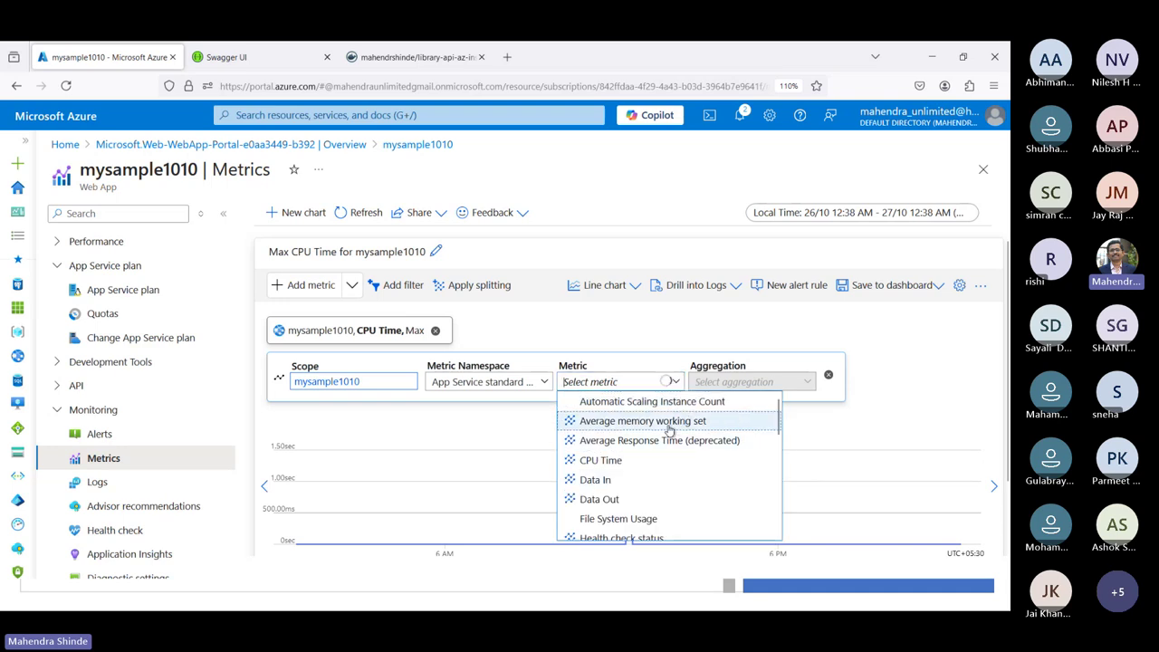
pyautogui.click(666, 422)
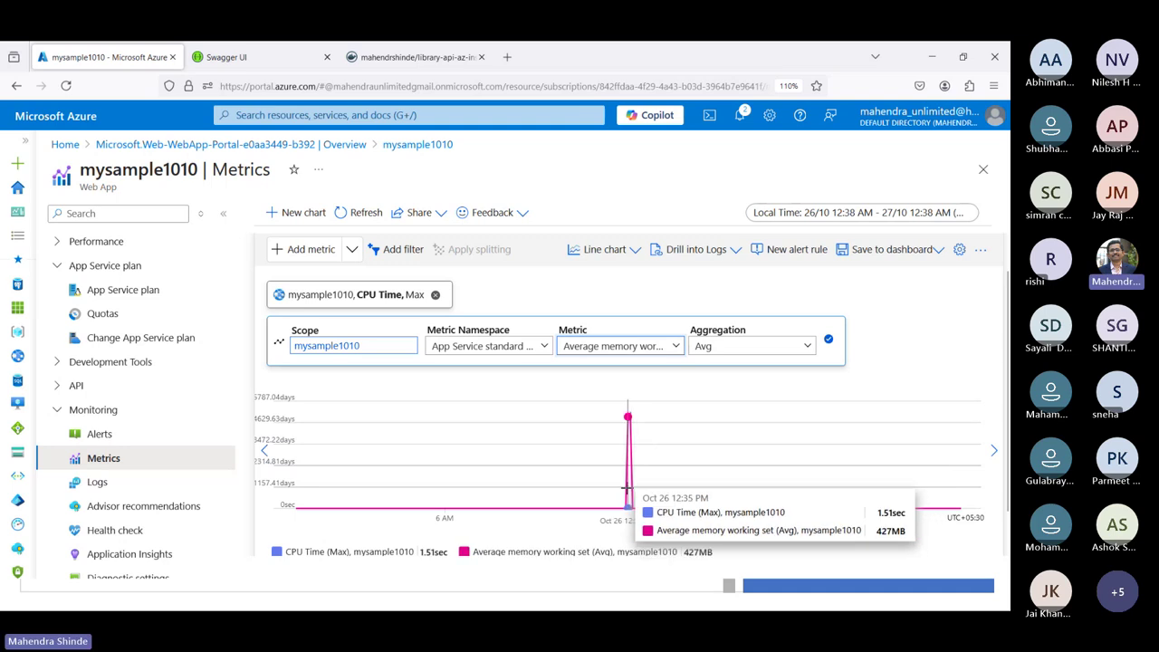
pyautogui.click(762, 344)
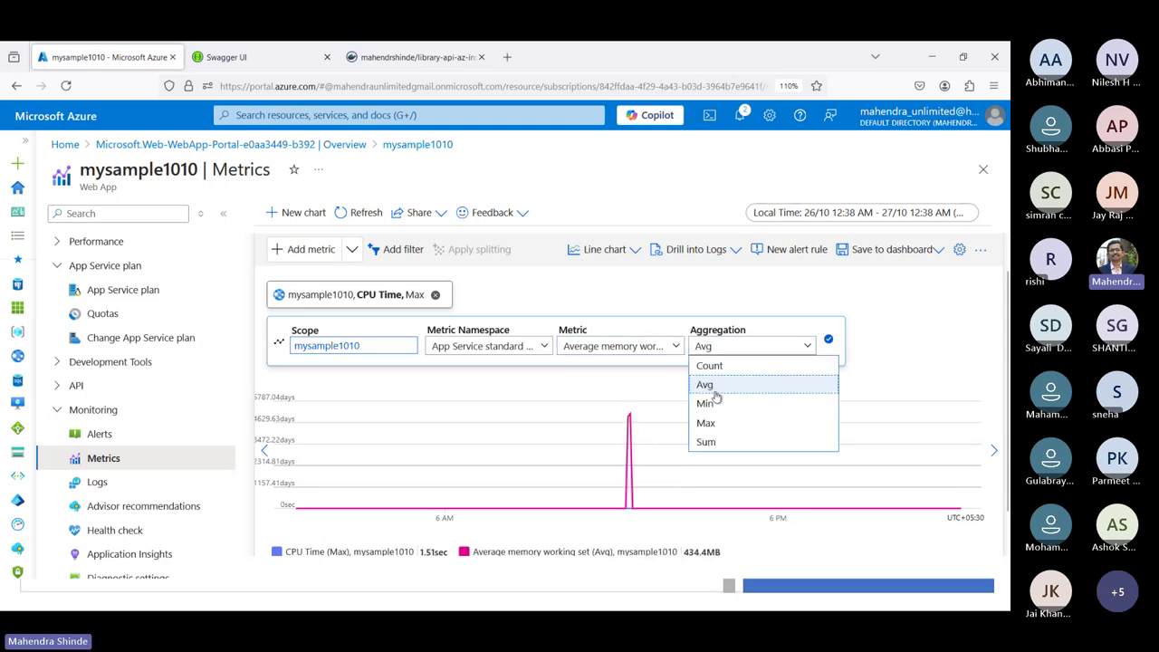
pyautogui.click(712, 422)
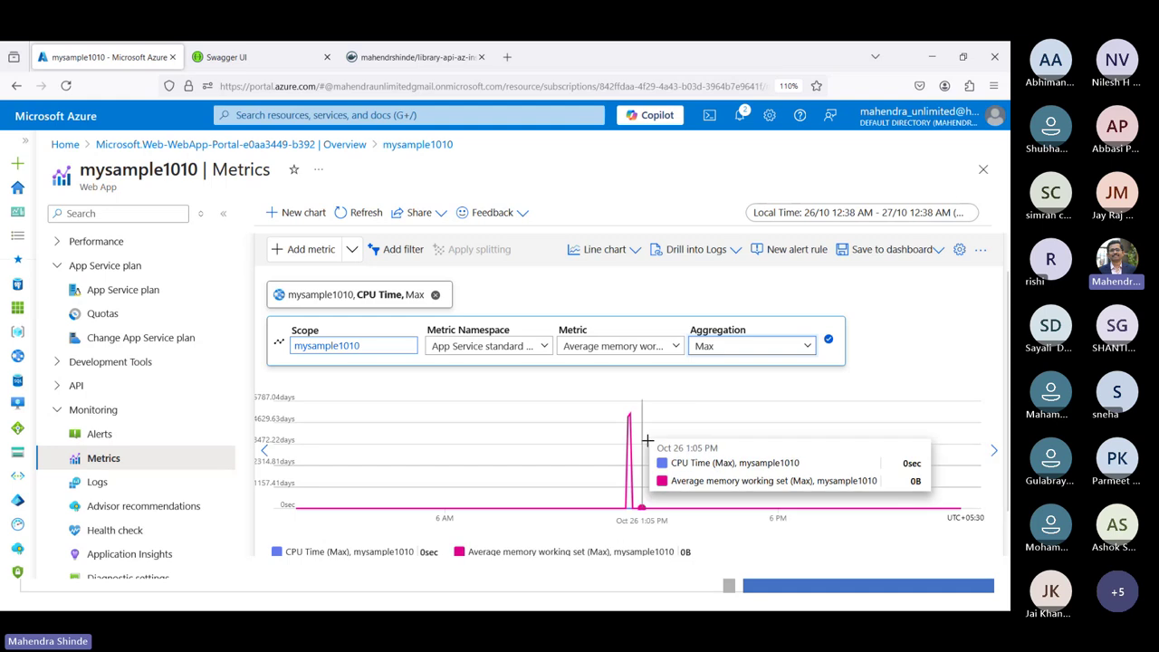
# Step: Switch the second charted metric to File System Usage, followed by Http 101
pyautogui.click(613, 346)
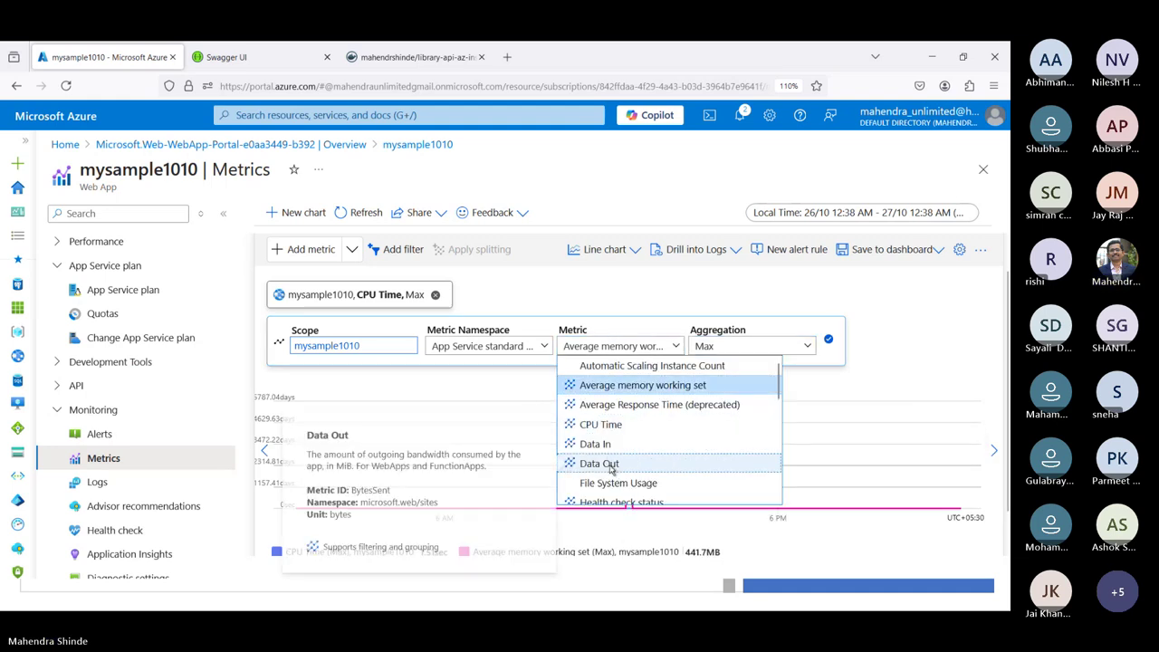
pyautogui.scroll(-2, 611, 463)
pyautogui.click(641, 370)
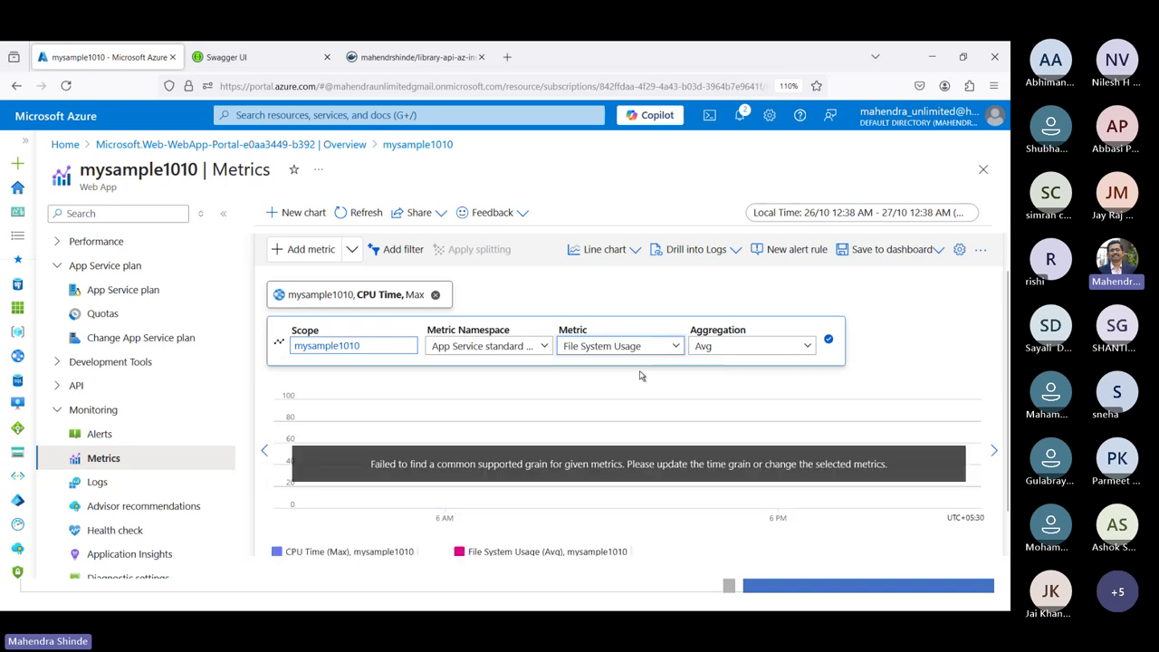
pyautogui.click(656, 347)
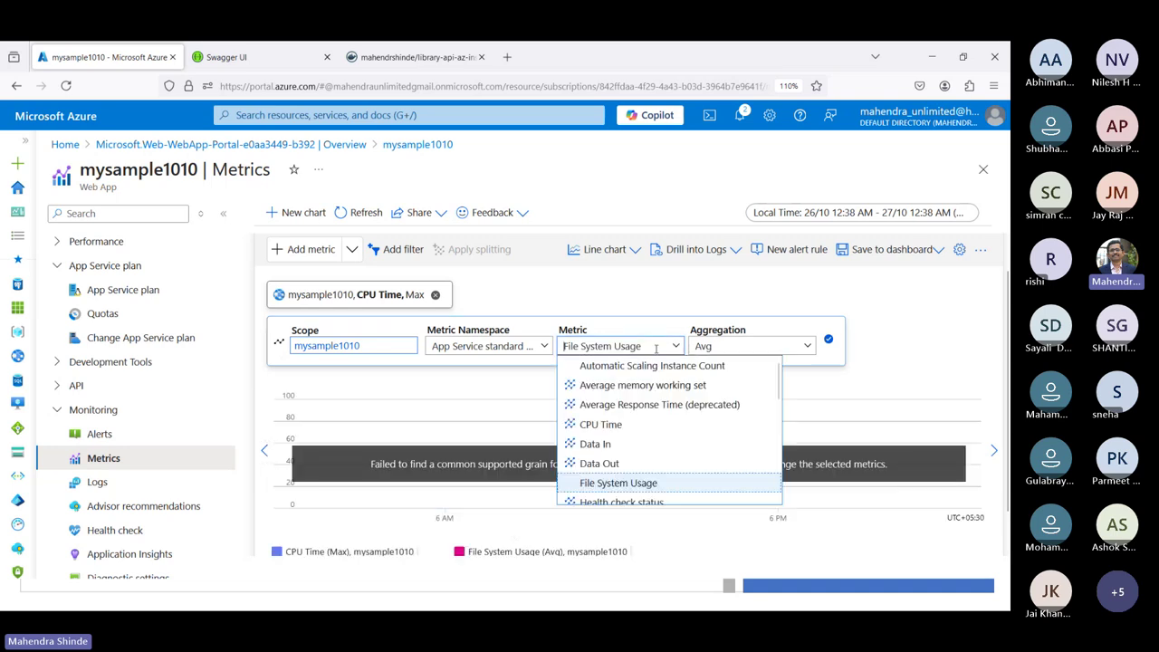
pyautogui.scroll(-3, 607, 447)
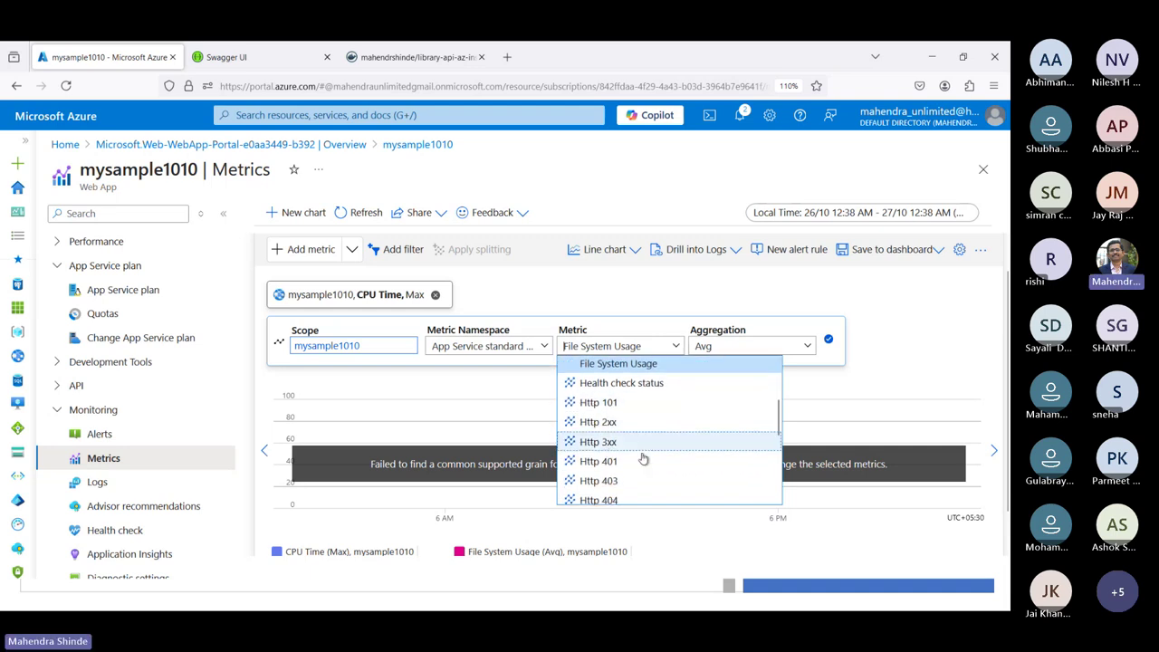
pyautogui.moveTo(641, 458)
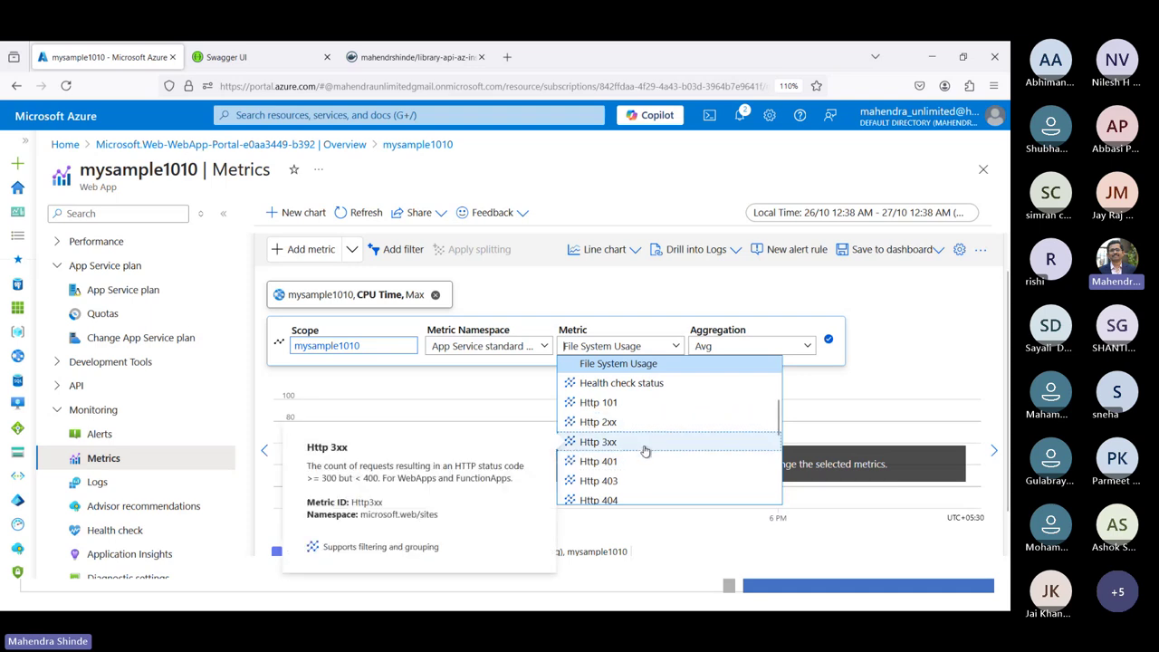
pyautogui.click(670, 403)
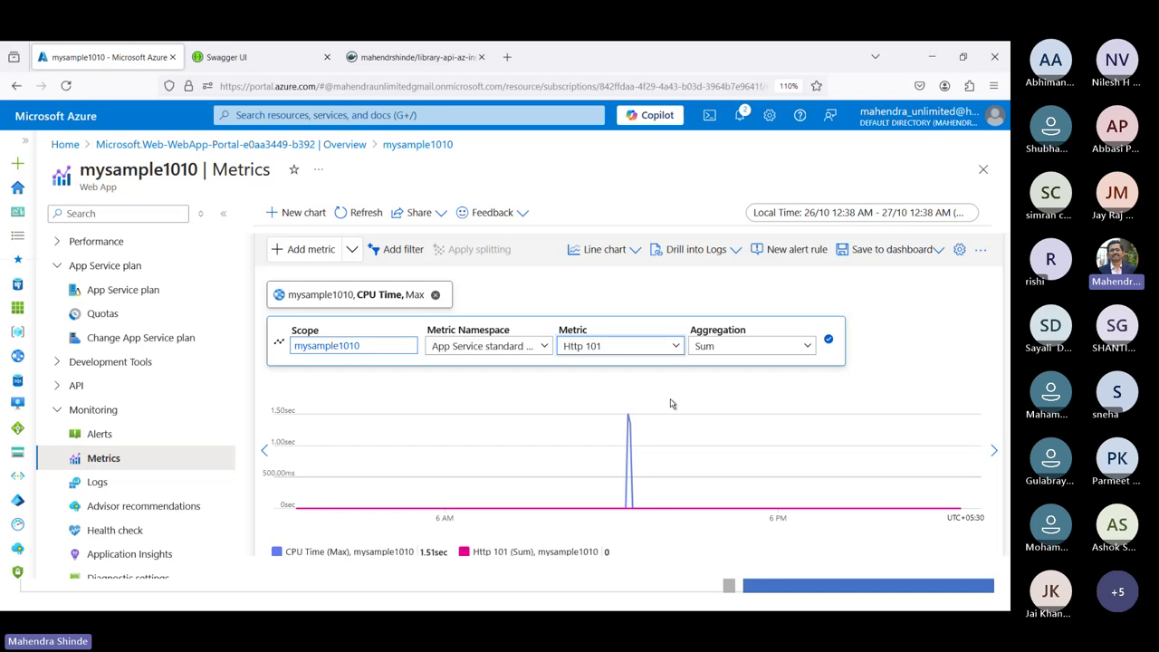
# Step: Change the second metric on the chart to Health check status
pyautogui.click(668, 347)
pyautogui.scroll(1, 634, 398)
pyautogui.moveTo(630, 453)
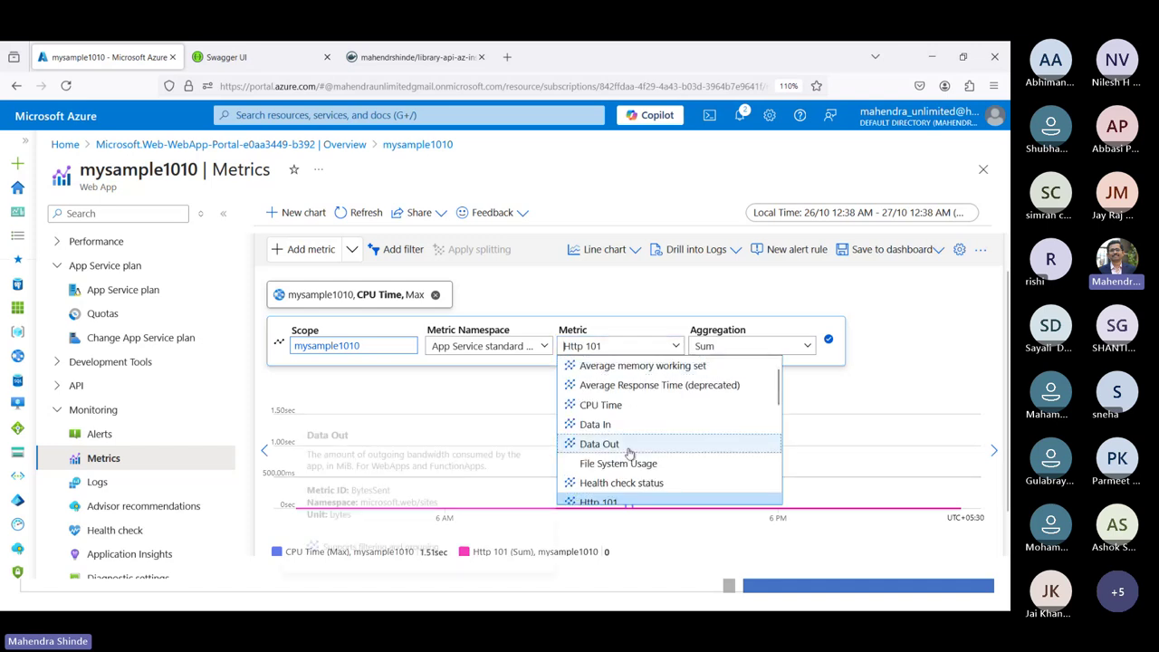
pyautogui.scroll(-2, 629, 453)
pyautogui.click(661, 393)
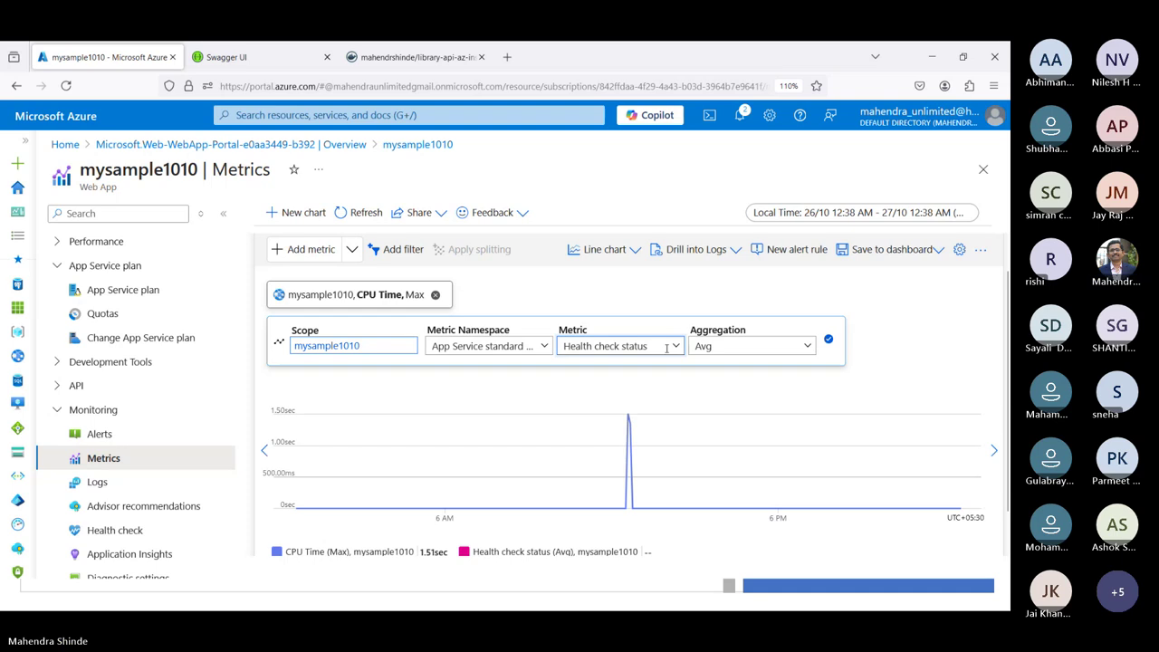
# Step: Set the second metric on the CPU Time chart to Http 406
pyautogui.click(673, 345)
pyautogui.moveTo(620, 463)
pyautogui.scroll(-3, 620, 463)
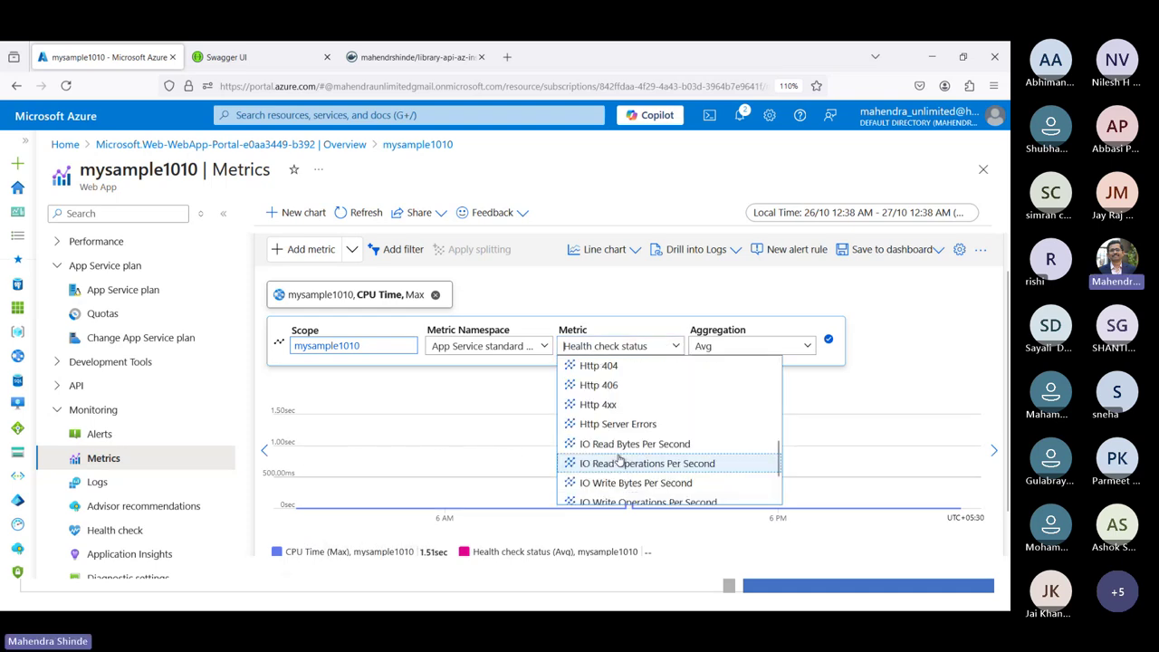
pyautogui.click(646, 387)
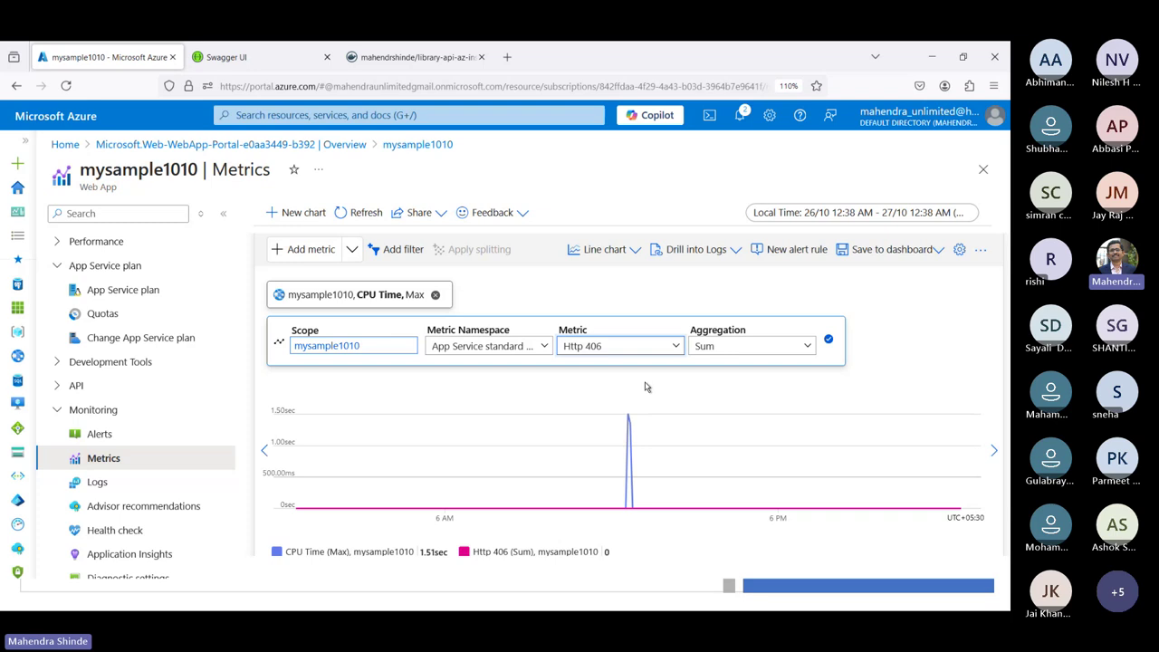
# Step: Open the Application Insights page under the web app's monitoring features
pyautogui.scroll(-2, 181, 465)
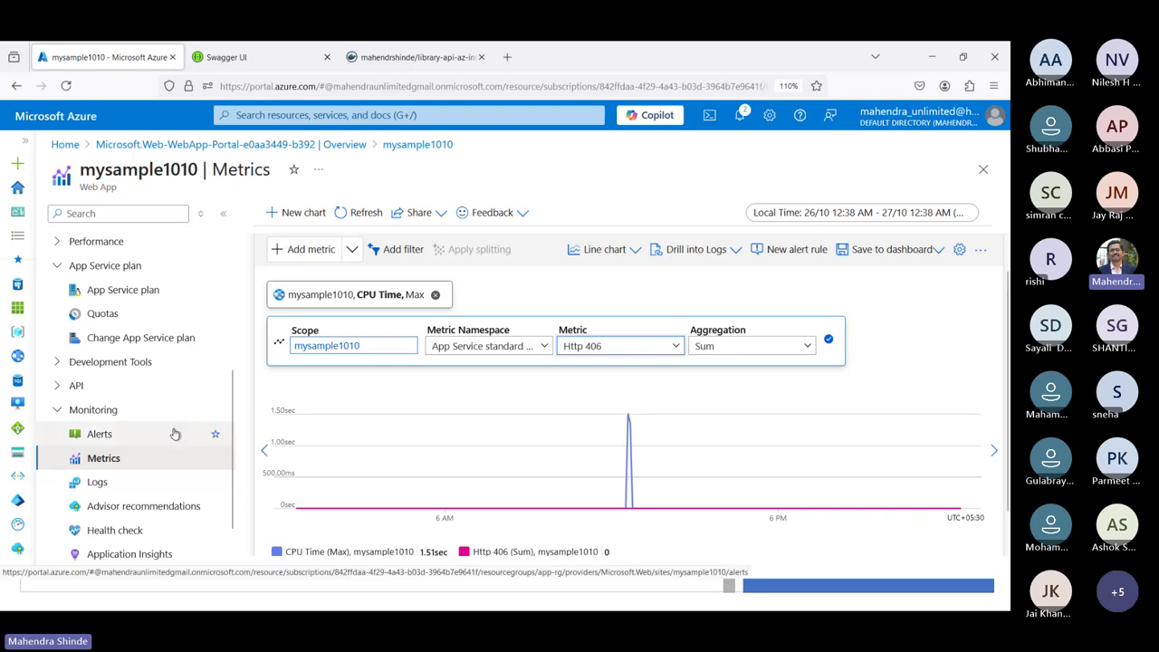
pyautogui.click(136, 467)
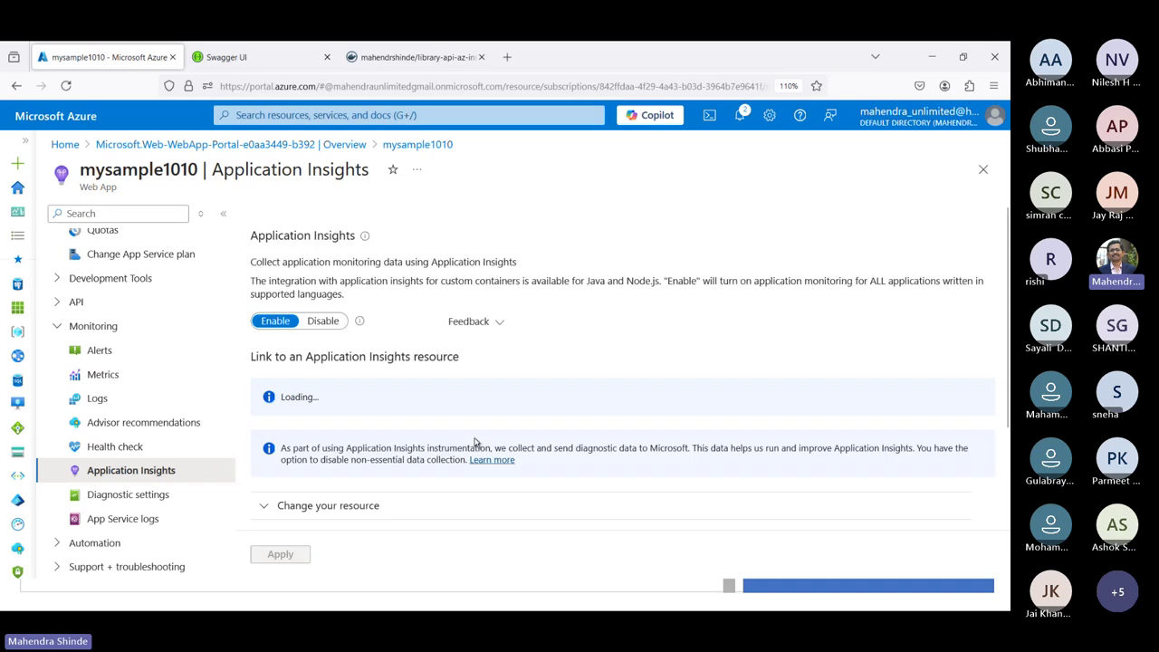
# Step: Switch to the library API's Swagger page and make the GET /api/books/{ID} operation ready to try out
pyautogui.click(280, 64)
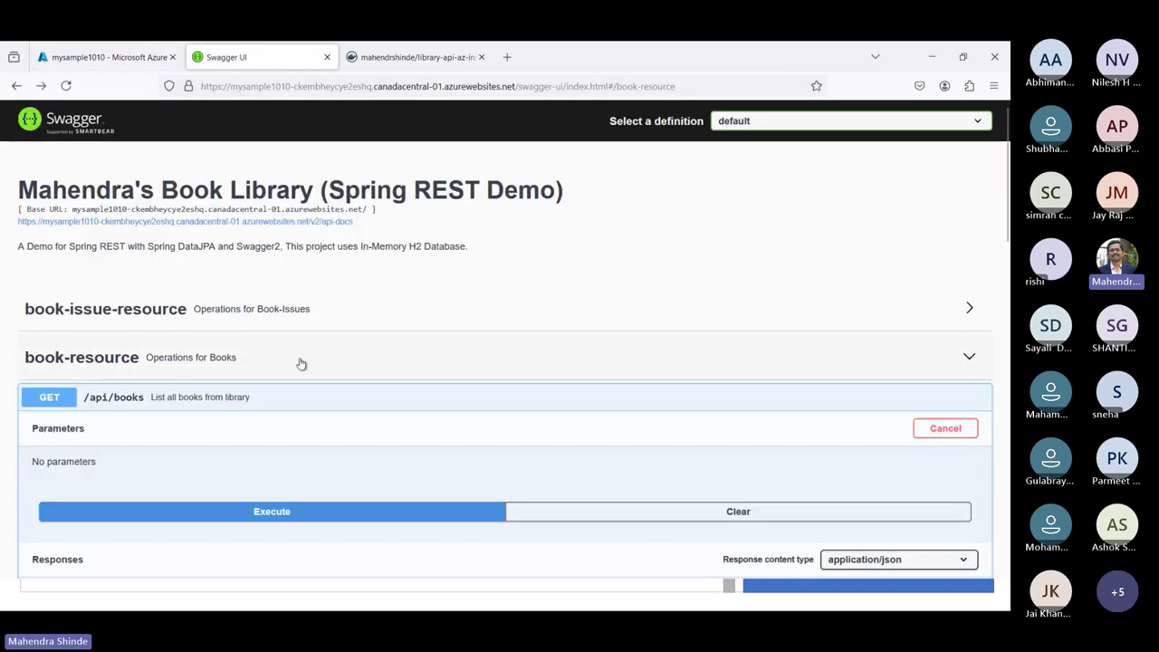
pyautogui.scroll(-15, 302, 363)
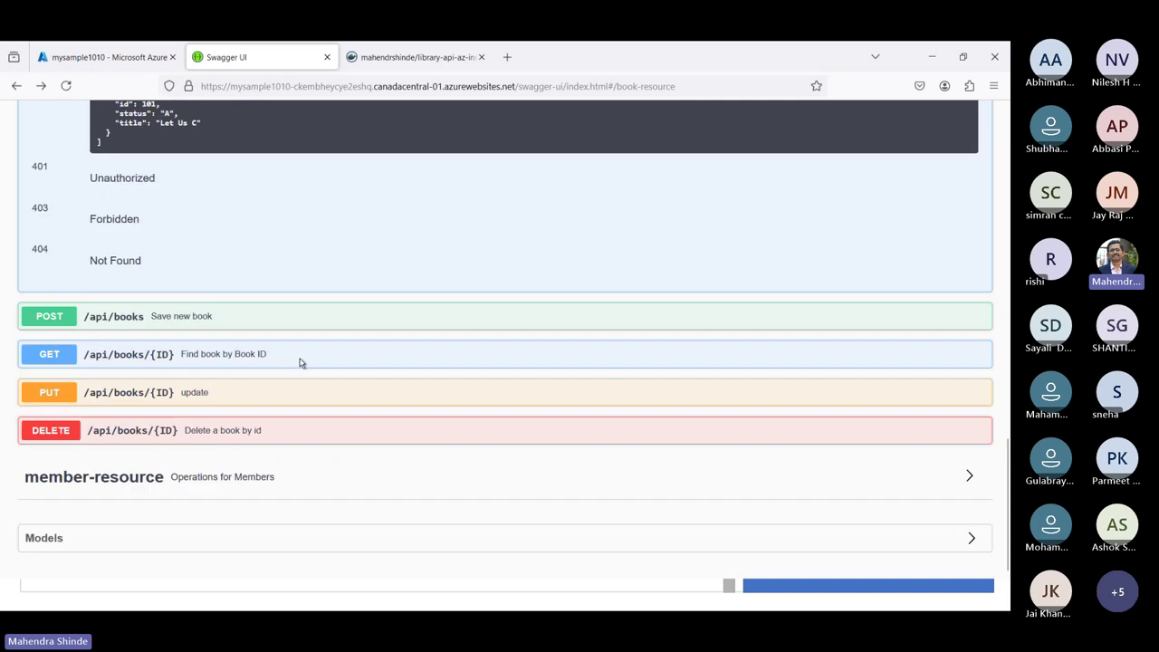
pyautogui.scroll(1, 302, 363)
pyautogui.click(50, 360)
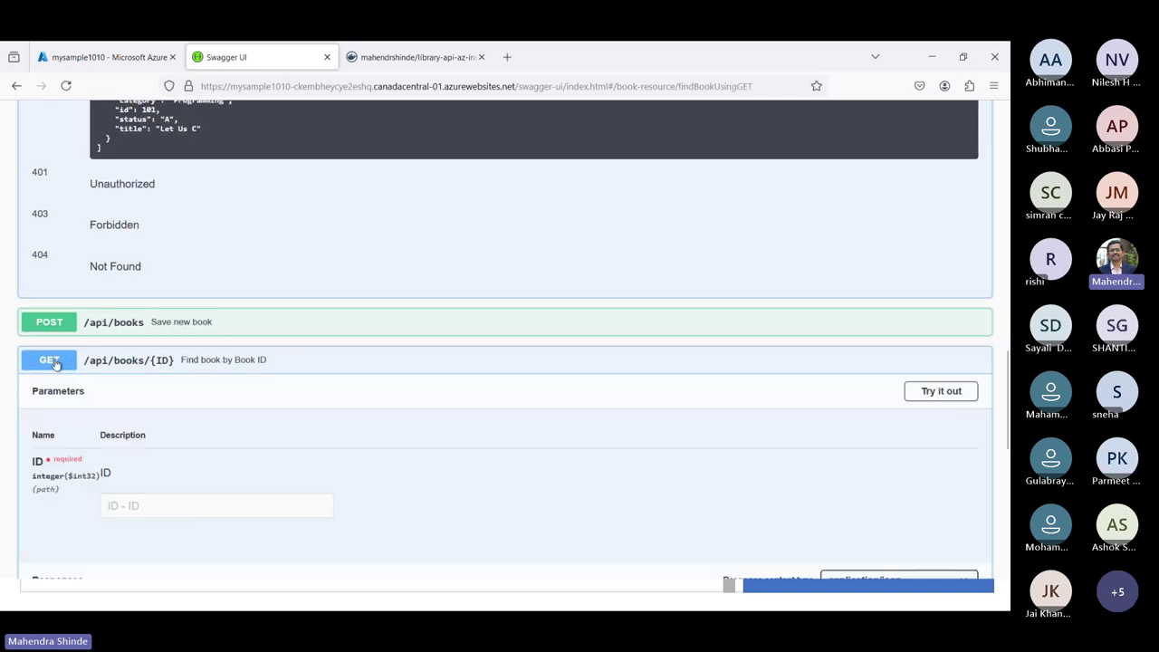
pyautogui.click(927, 393)
pyautogui.scroll(-3, 419, 467)
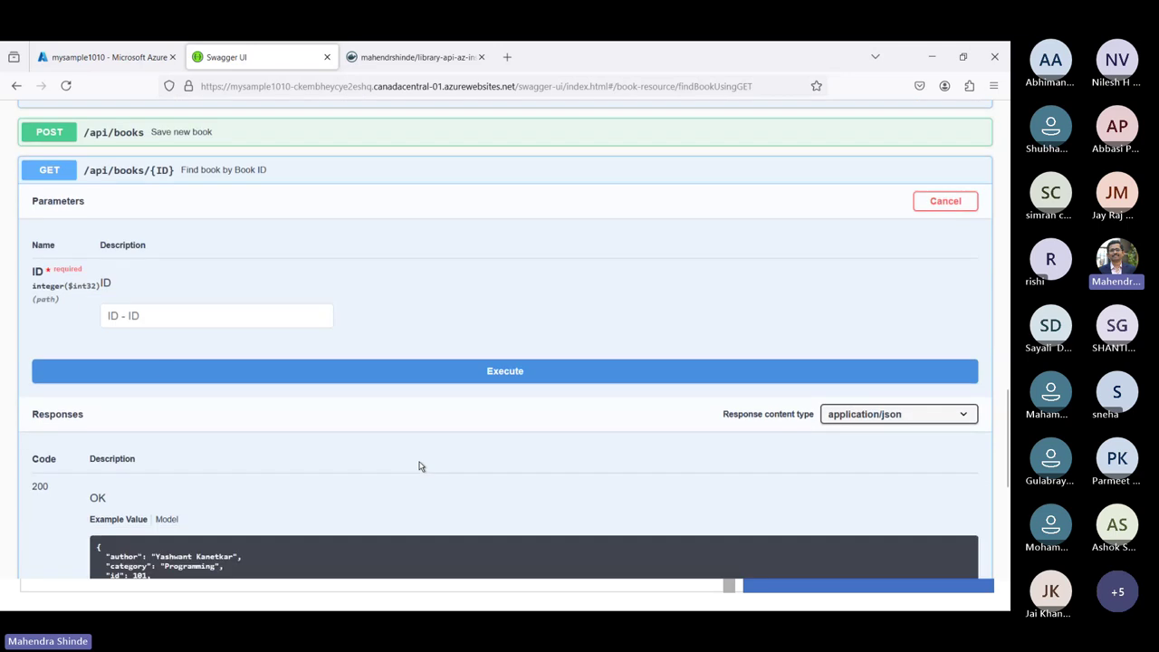
# Step: Execute the find-book-by-ID request with ID 1002 and examine the server response body
pyautogui.click(172, 319)
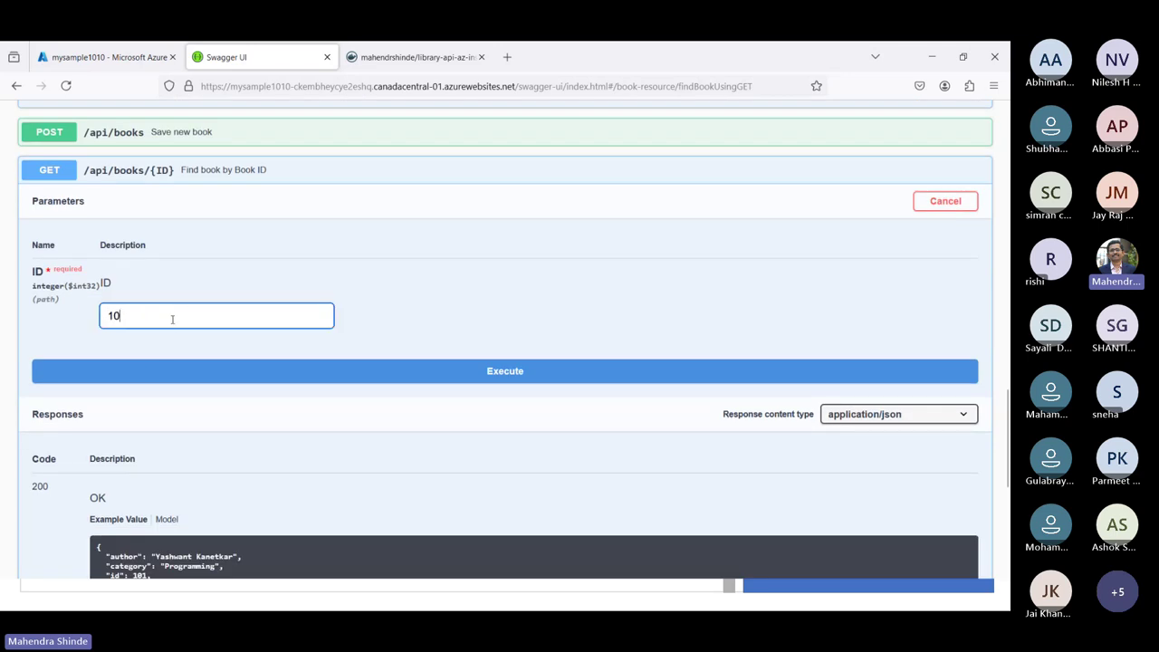
pyautogui.write('1002')
pyautogui.click(222, 374)
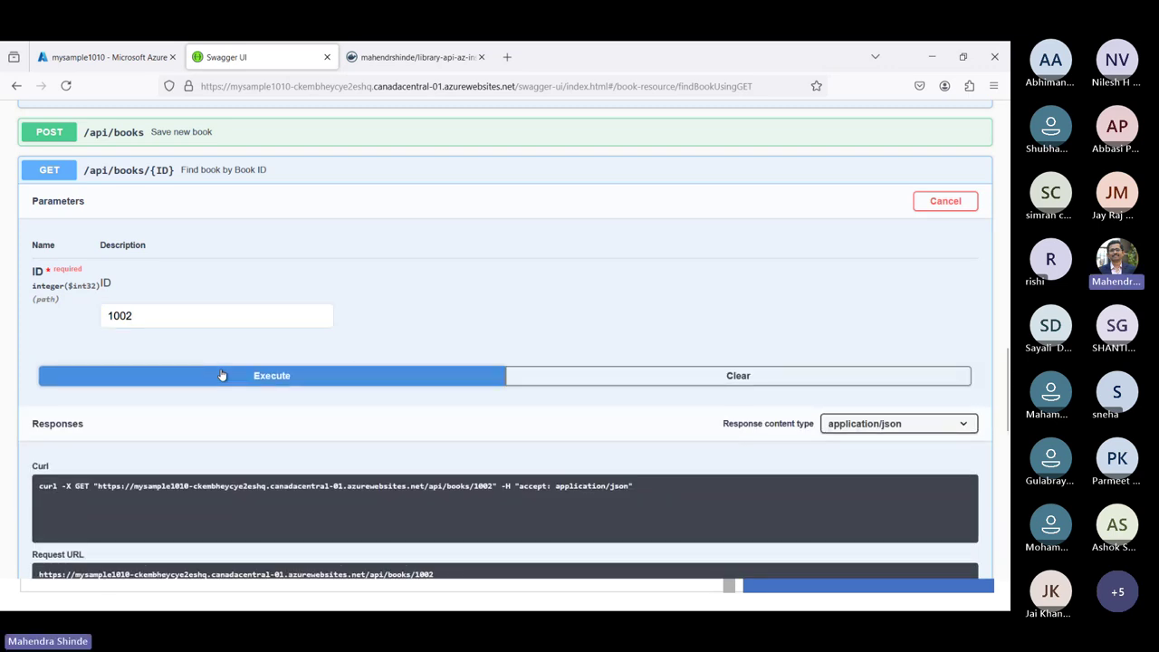
pyautogui.scroll(-5, 222, 374)
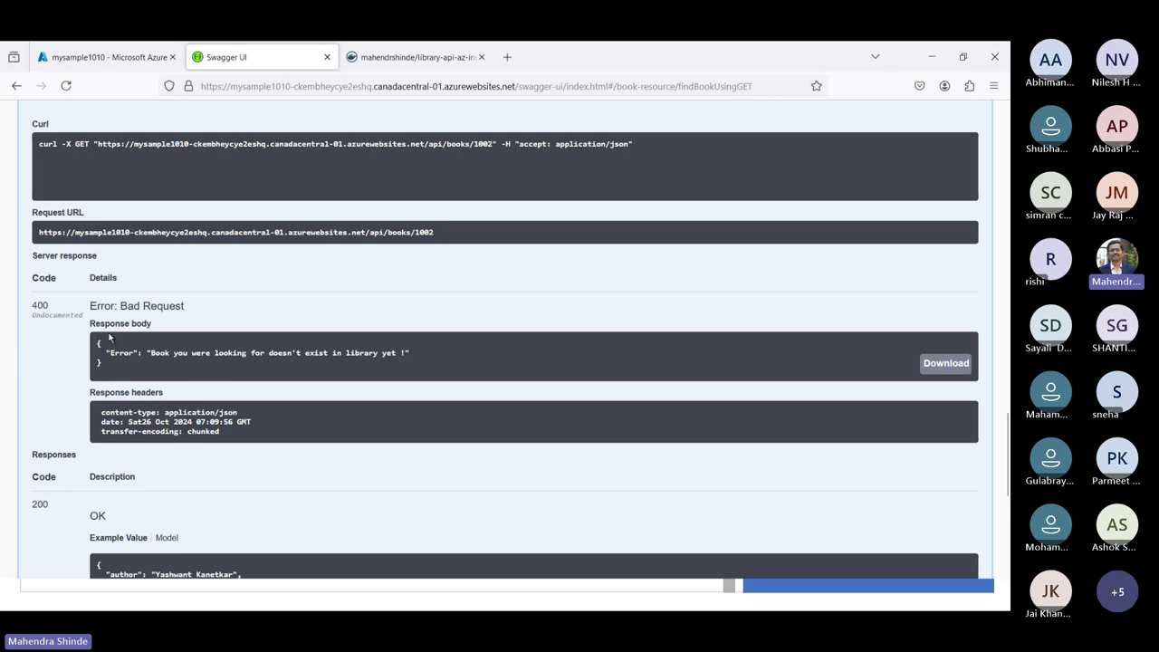
pyautogui.tripleClick(169, 357)
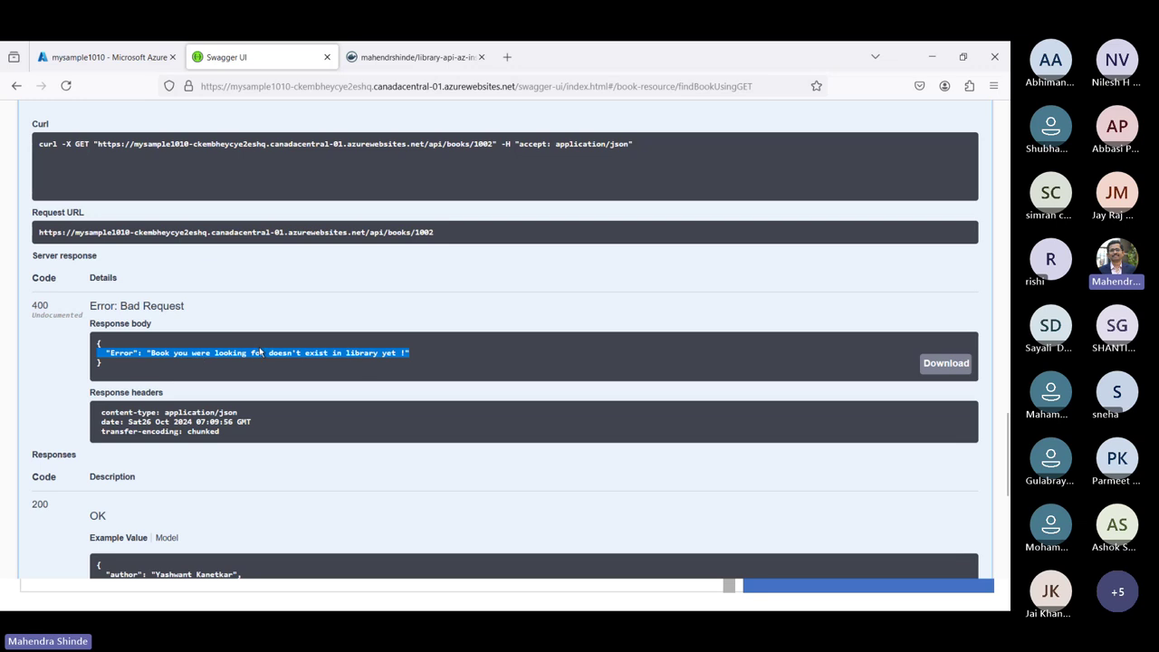
# Step: Execute the GET /api/books/{ID} request for ID 1002 two more times
pyautogui.scroll(3, 312, 371)
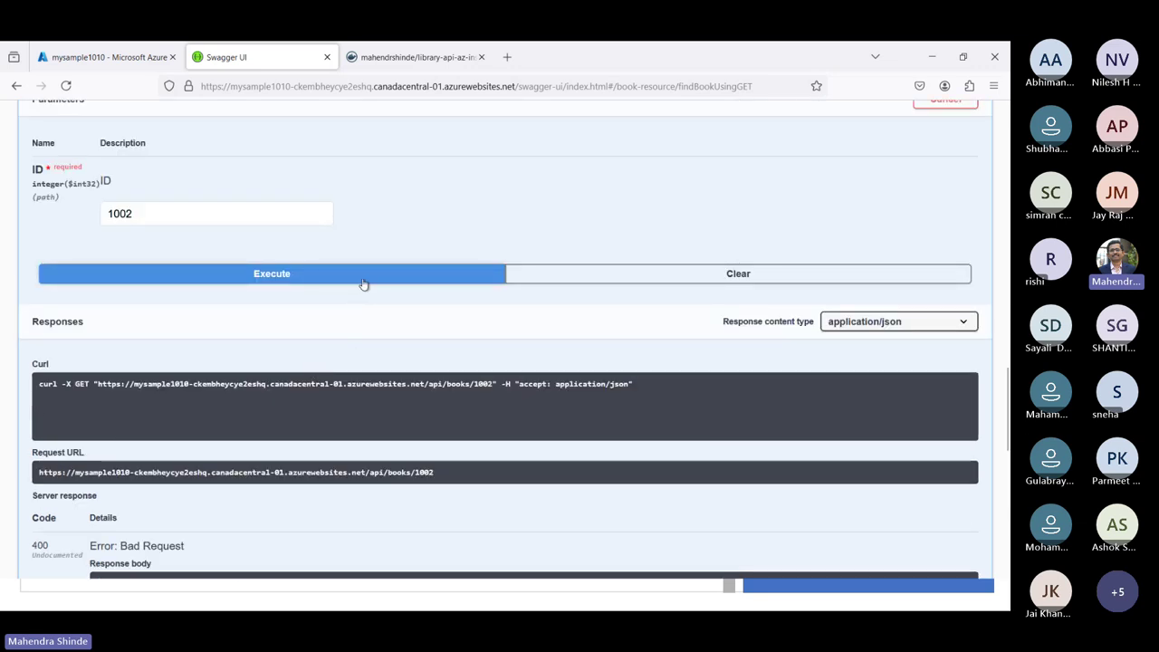
pyautogui.click(363, 284)
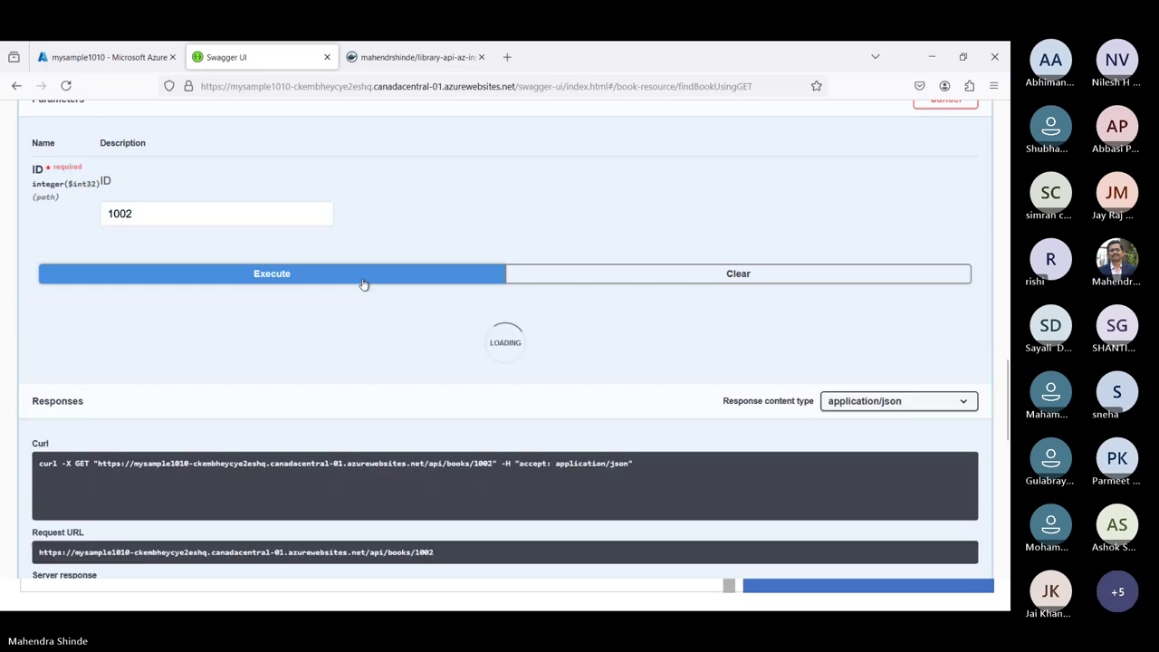
pyautogui.click(364, 285)
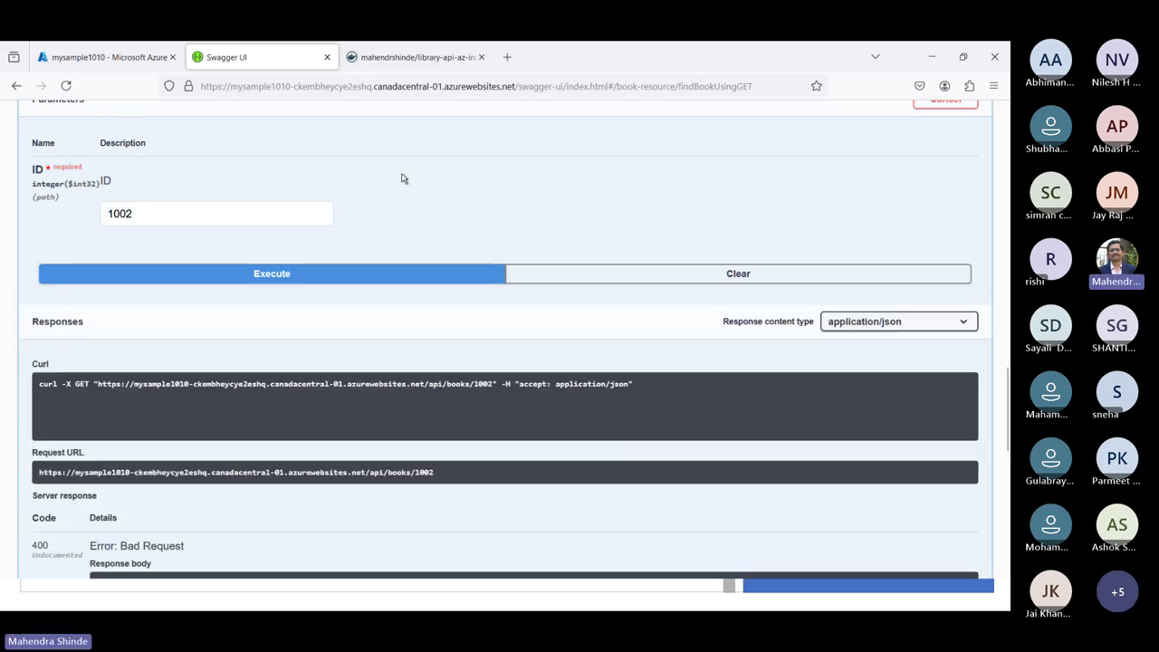
# Step: Return to the Azure portal, open the linked mysample1010 Application Insights resource and examine its overview charts
pyautogui.click(93, 60)
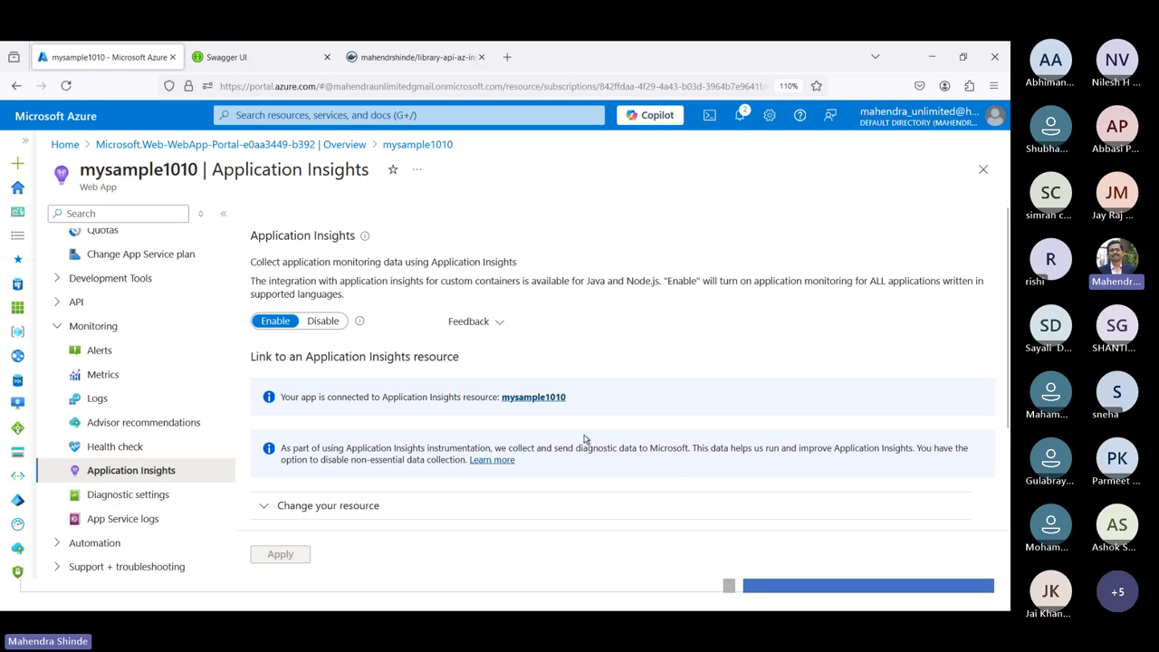
pyautogui.click(533, 398)
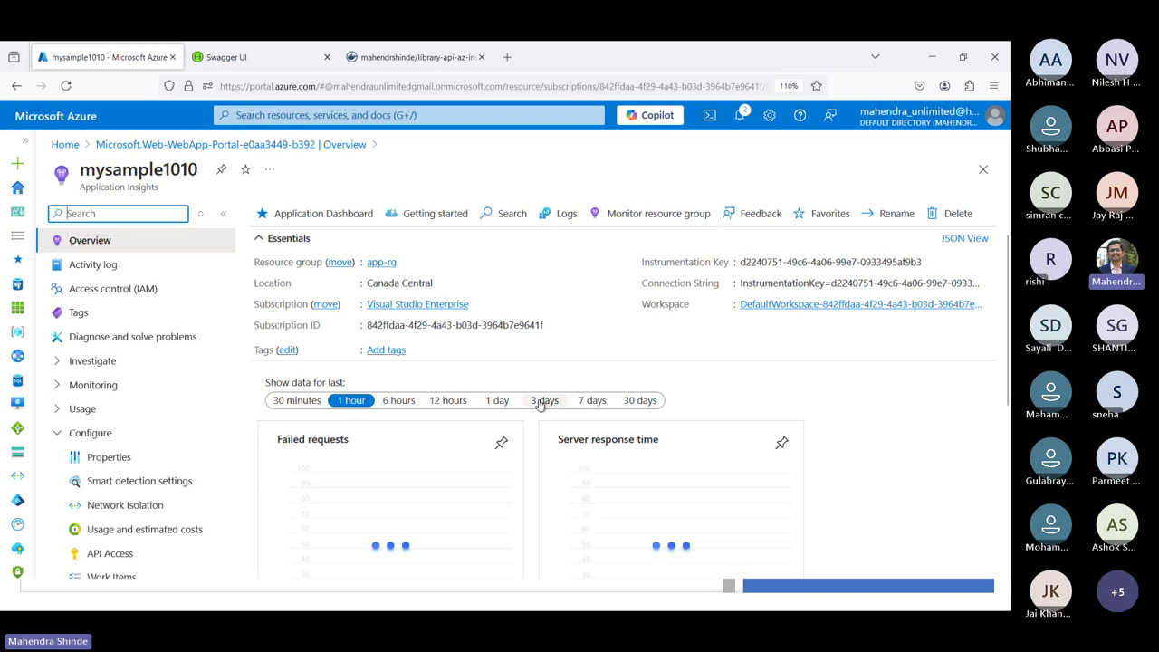
pyautogui.scroll(-1, 541, 404)
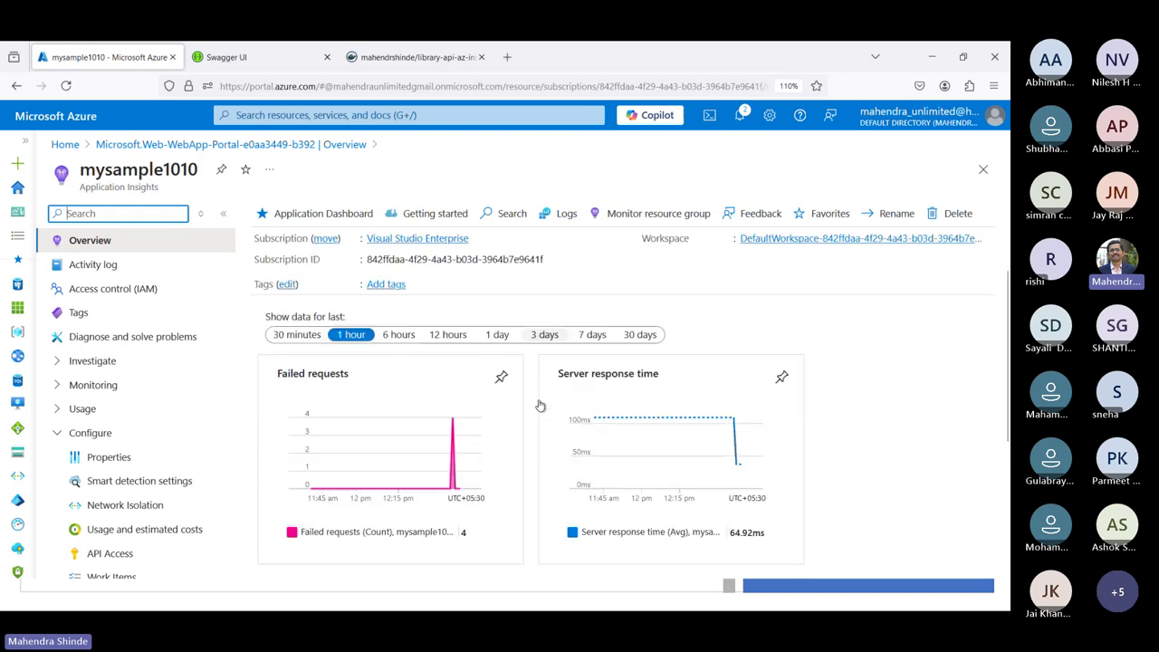
# Step: Review the failed requests, server response time, server requests and availability charts for the last hour of mysample1010
pyautogui.scroll(-2, 539, 405)
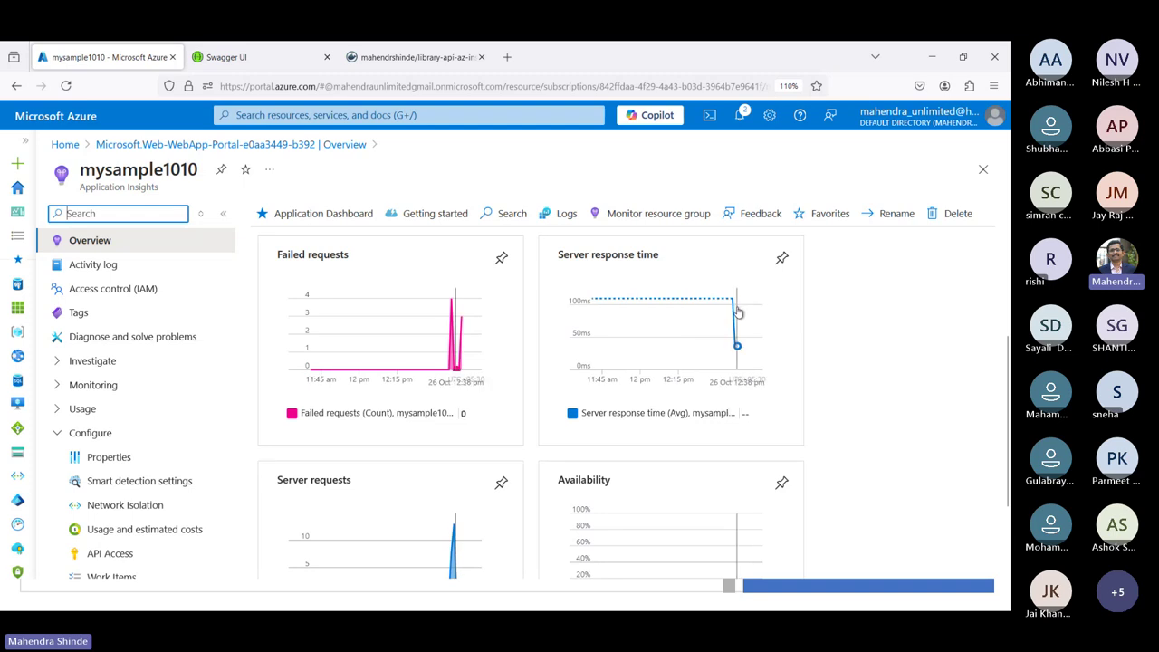
pyautogui.scroll(-2, 611, 444)
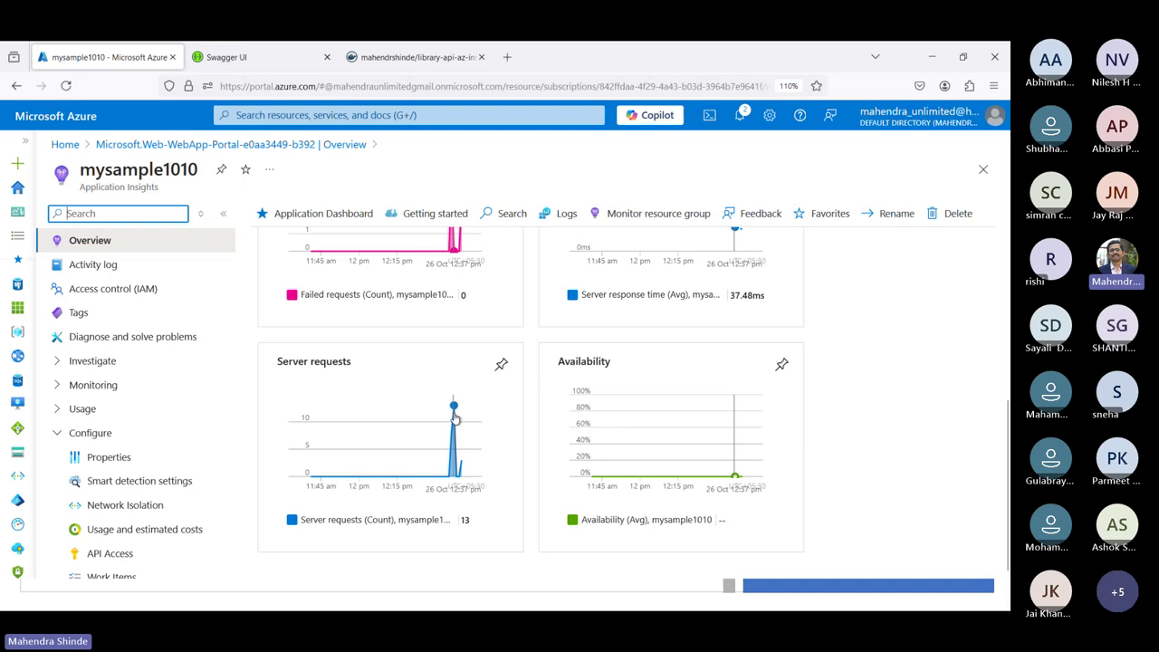
pyautogui.scroll(3, 454, 418)
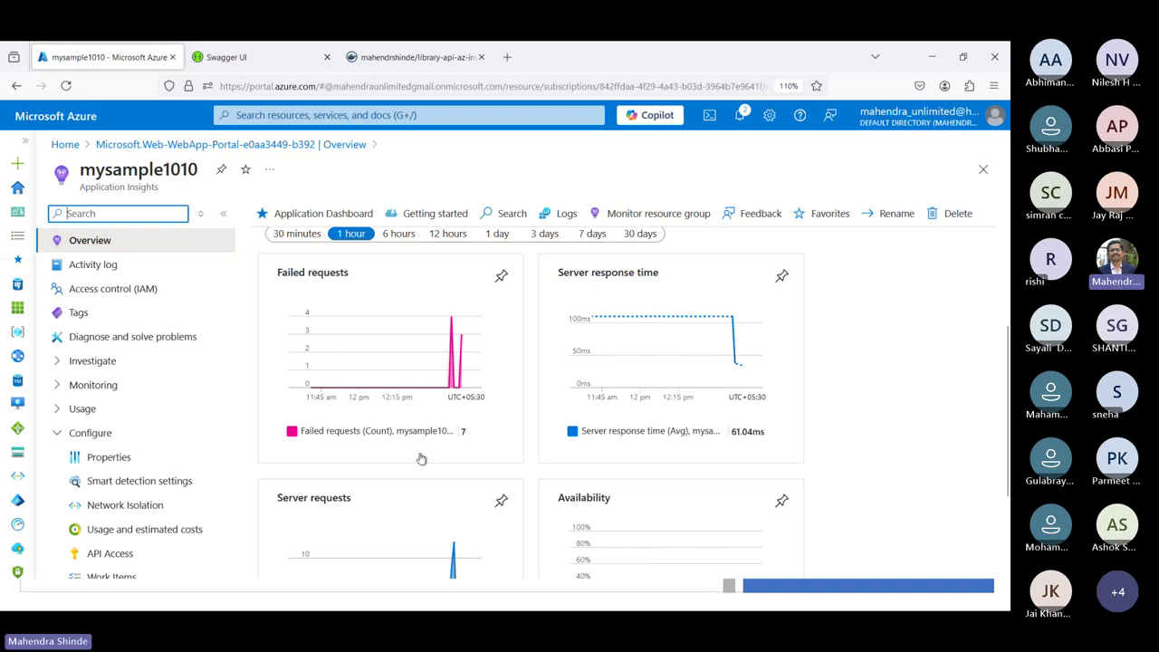
pyautogui.scroll(-3, 422, 459)
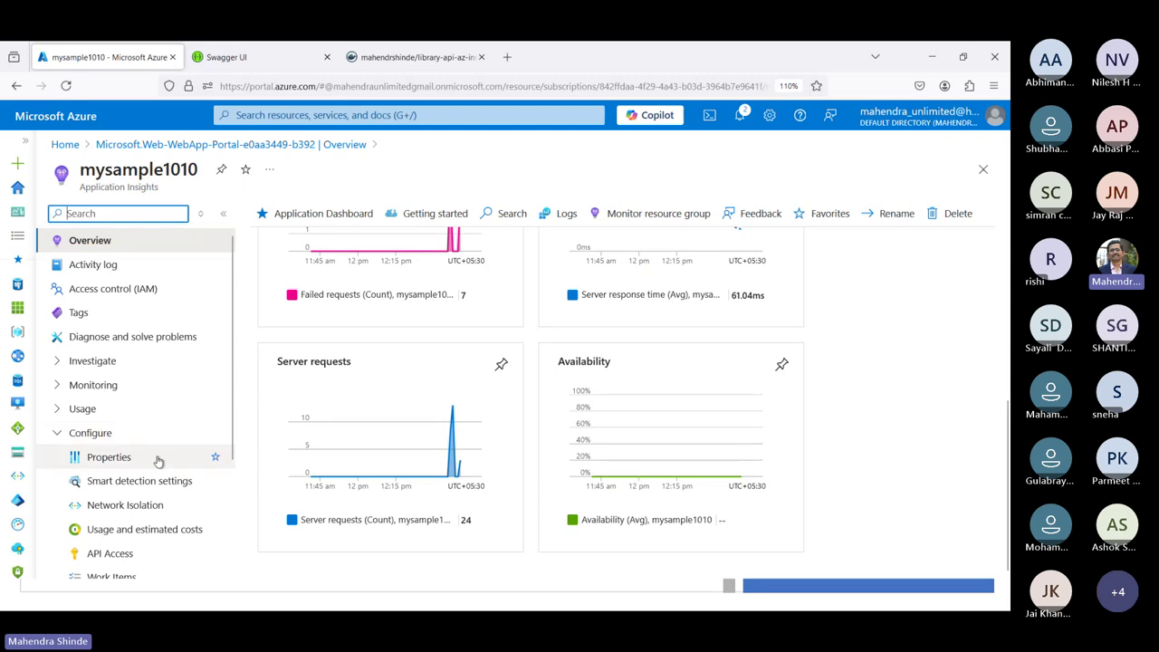
# Step: Look at the activity log of the Application Insights resource and return to the overview's server requests and availability charts
pyautogui.scroll(-3, 155, 461)
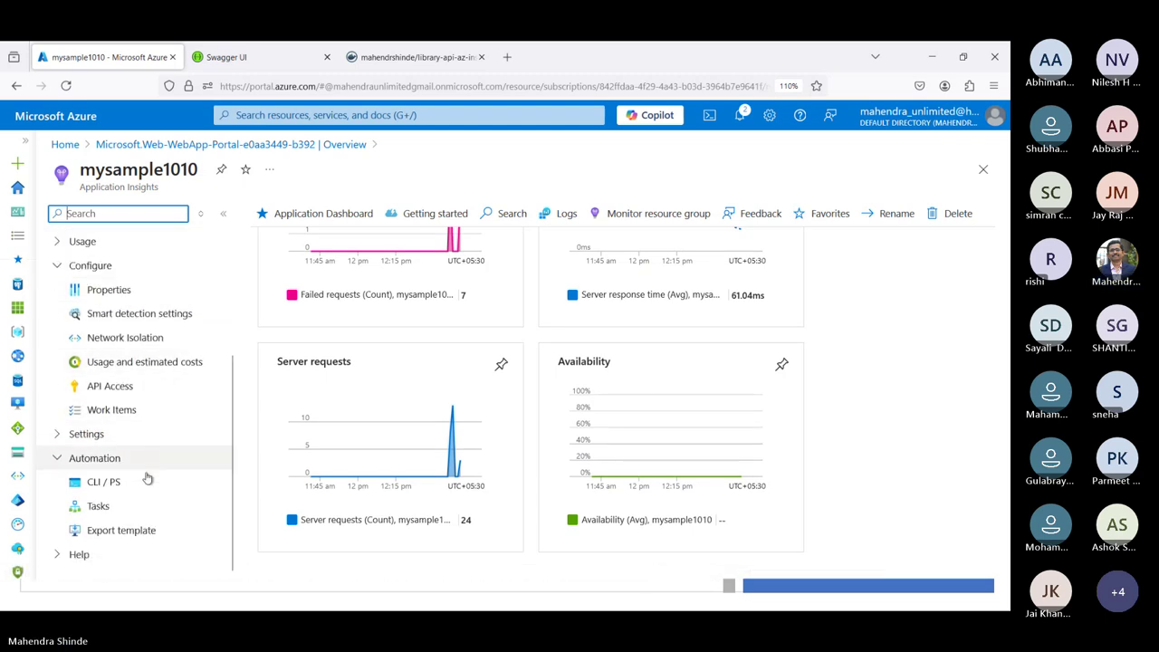
pyautogui.scroll(3, 336, 285)
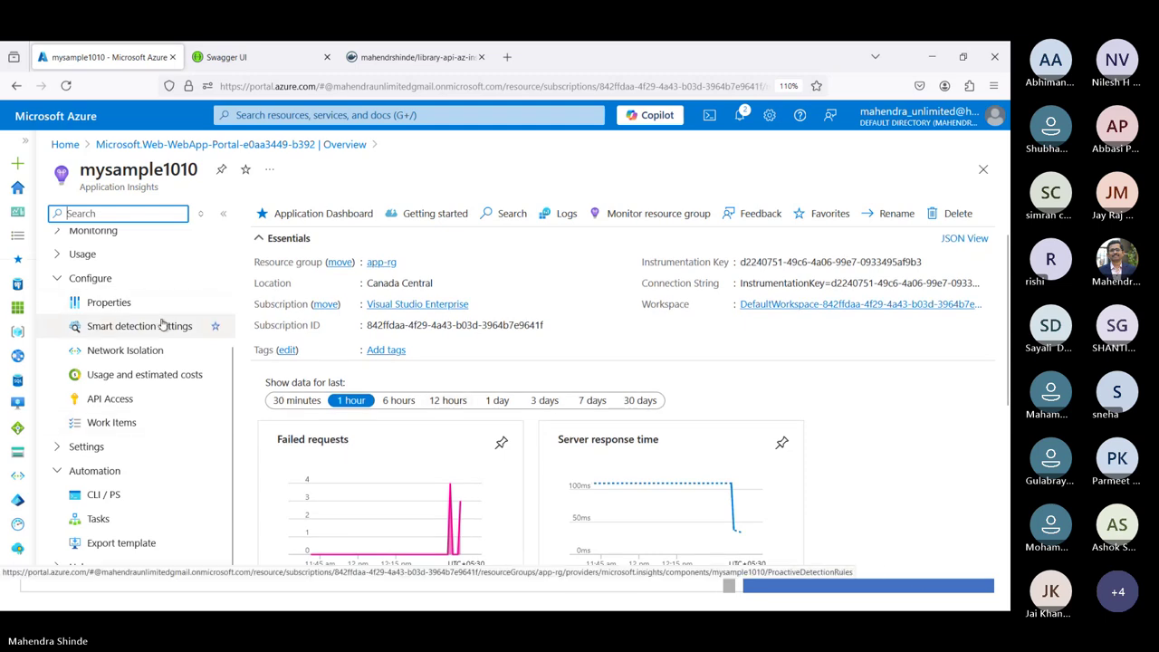
pyautogui.scroll(2, 84, 466)
pyautogui.scroll(2, 84, 471)
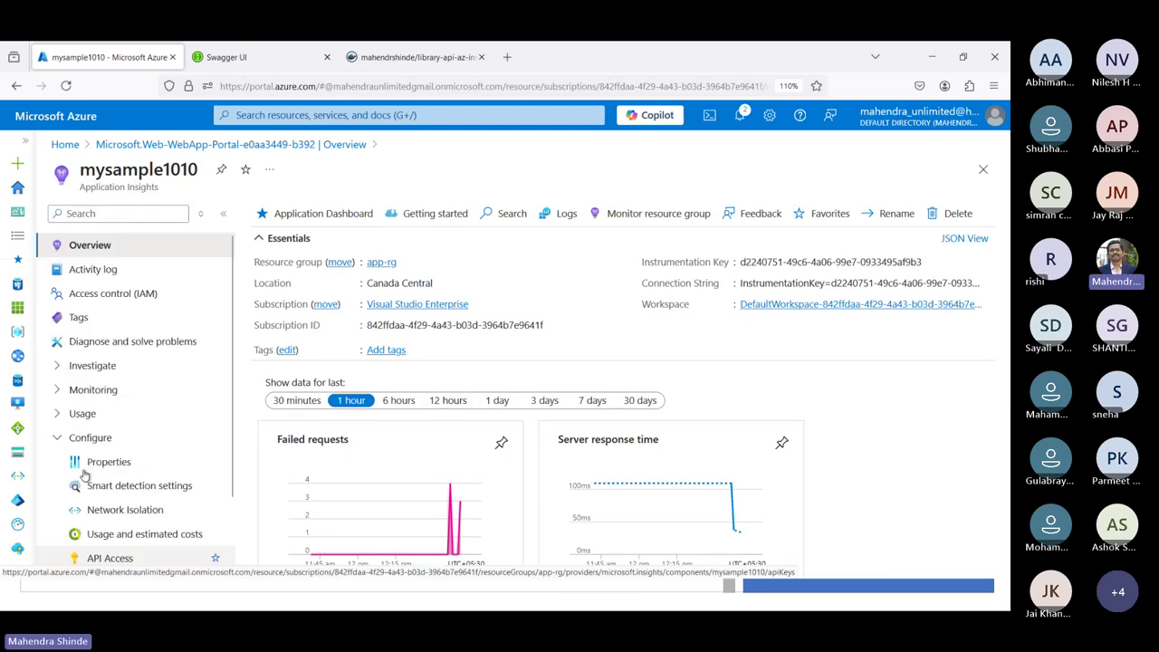
pyautogui.click(100, 264)
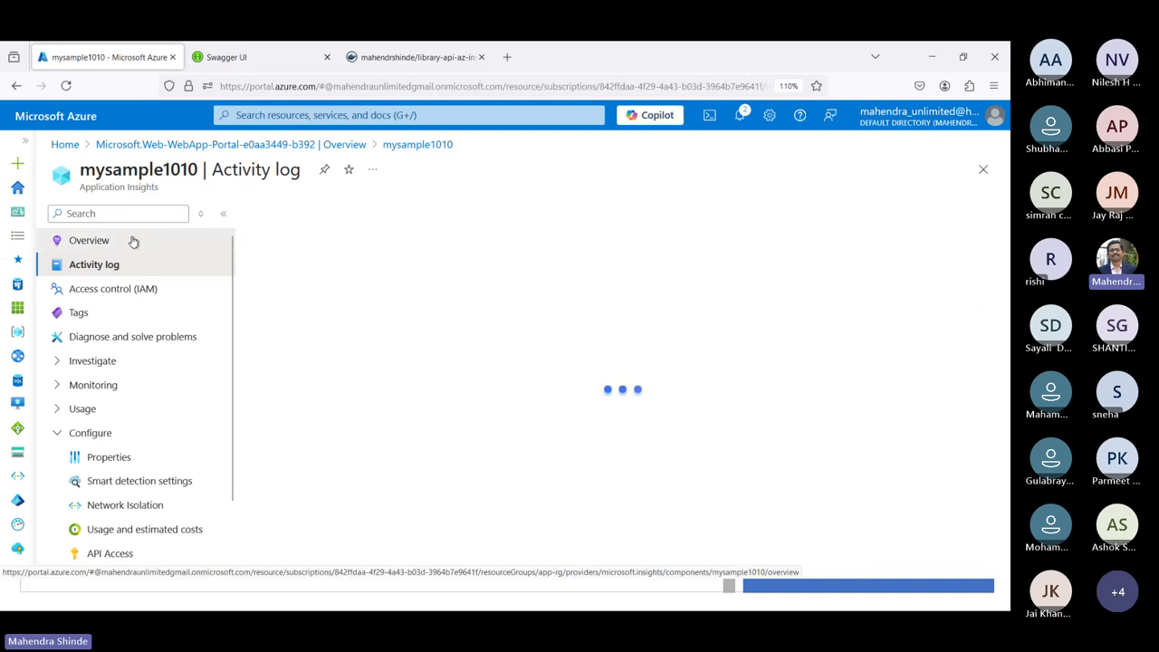
pyautogui.click(133, 241)
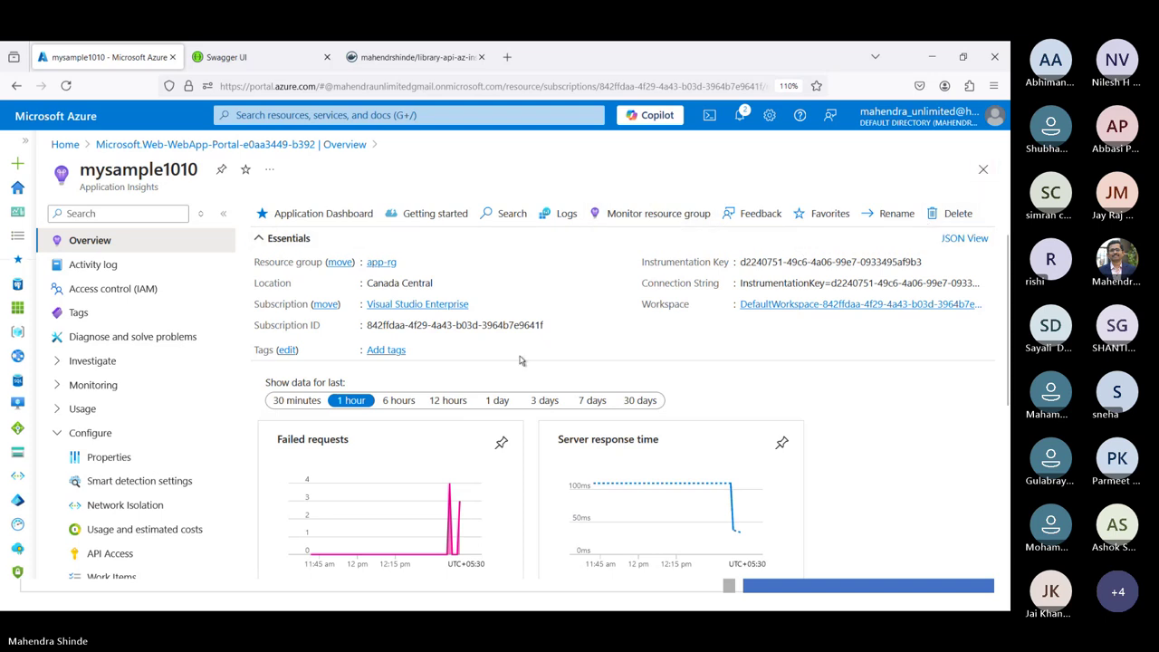
pyautogui.scroll(-3, 730, 449)
pyautogui.scroll(-1, 730, 448)
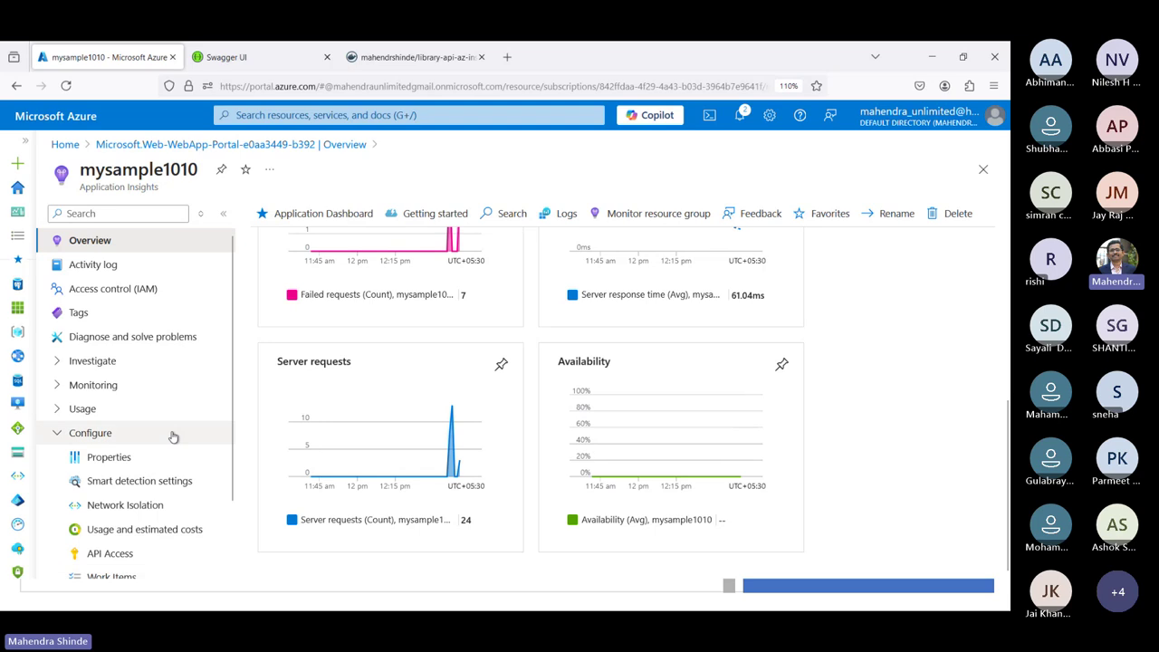
# Step: Open the Sessions usage report of mysample1010 and examine the sessions for the last 24 hours
pyautogui.scroll(-1, 172, 435)
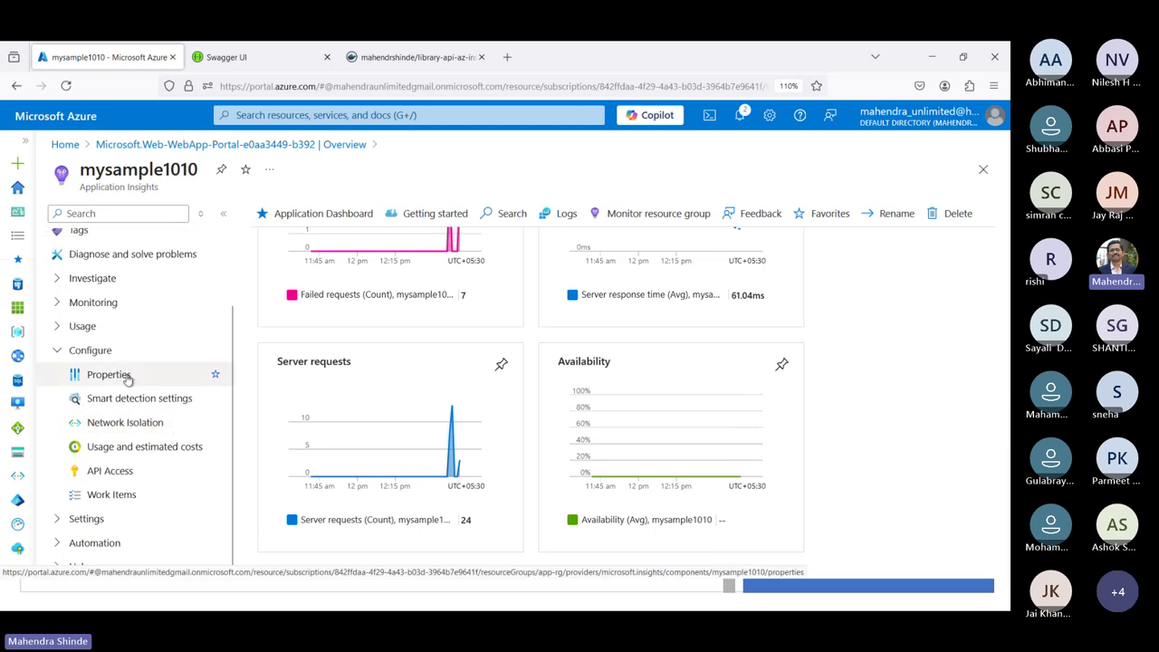
pyautogui.click(159, 310)
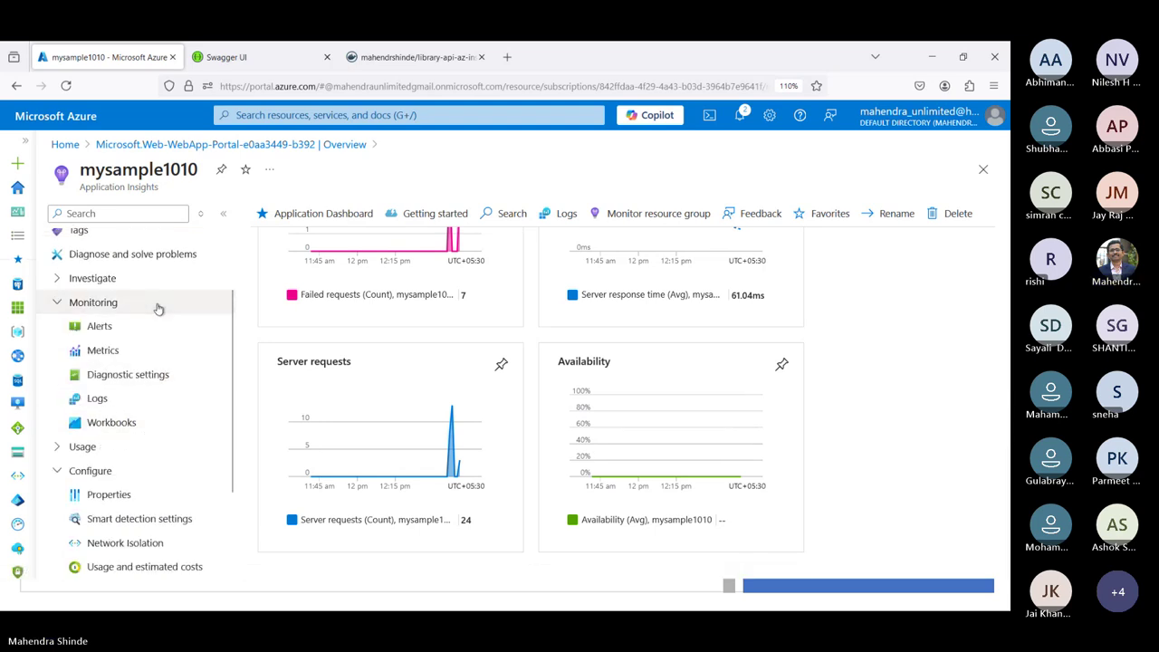
pyautogui.click(156, 310)
pyautogui.click(108, 328)
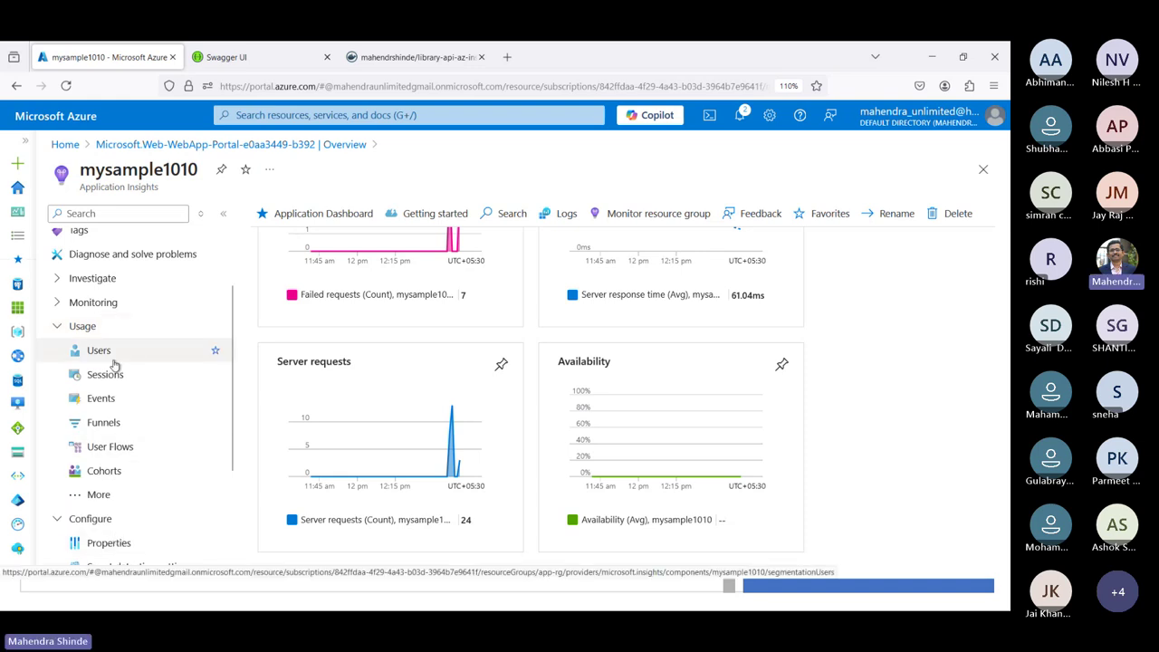
pyautogui.click(104, 377)
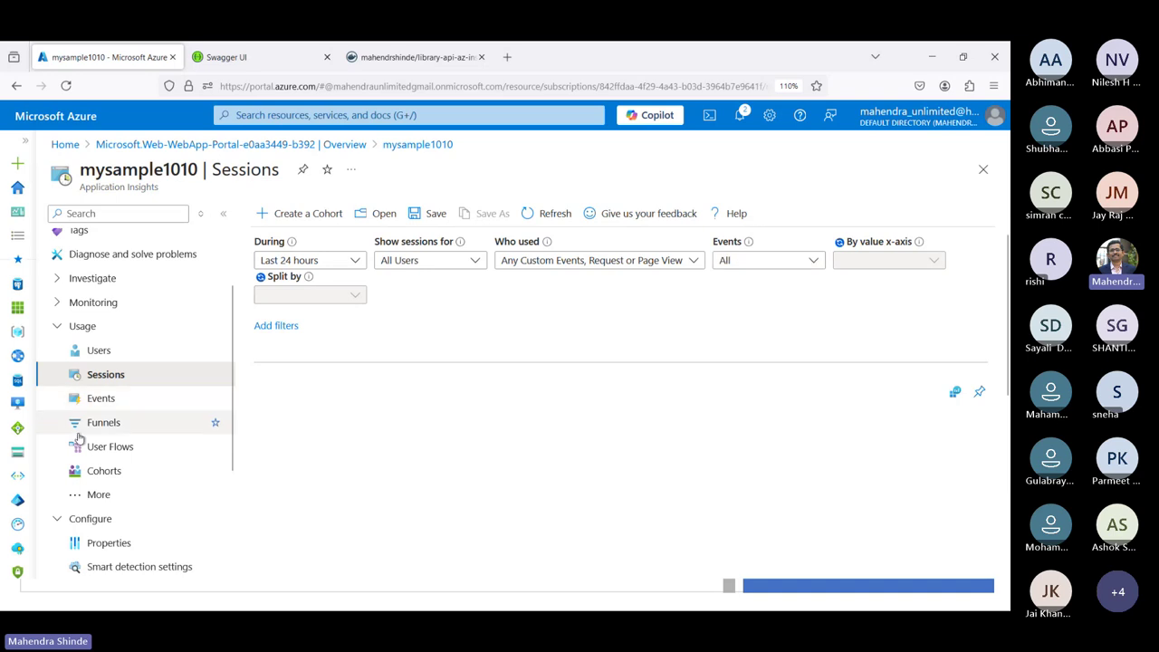
pyautogui.scroll(-3, 116, 468)
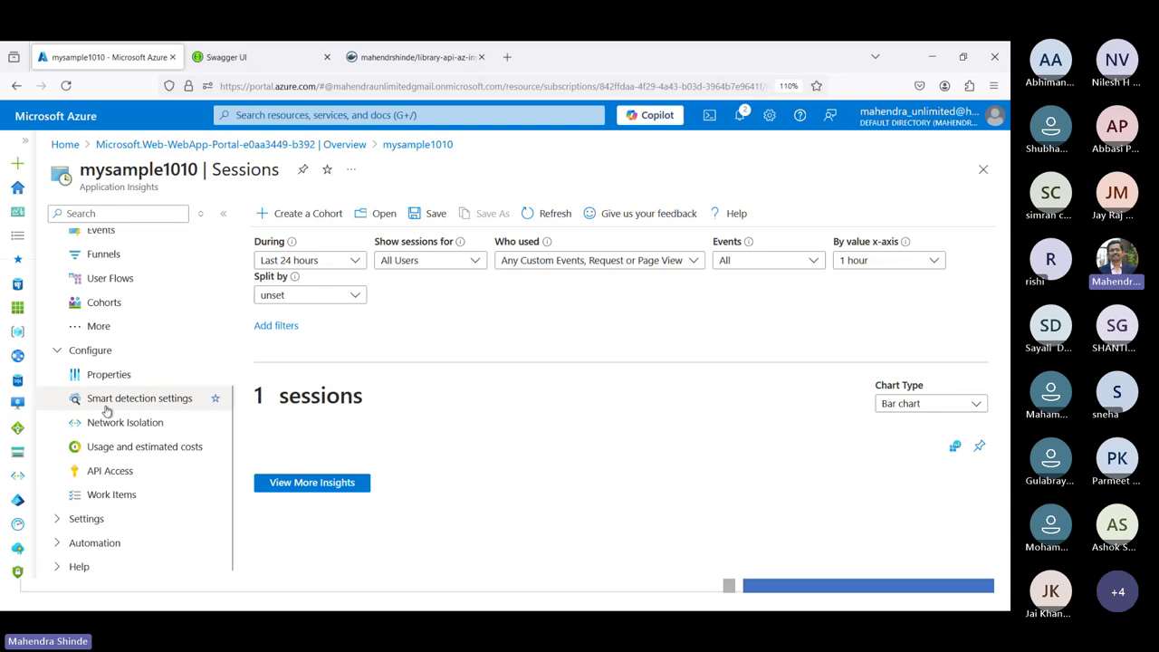
pyautogui.scroll(5, 107, 412)
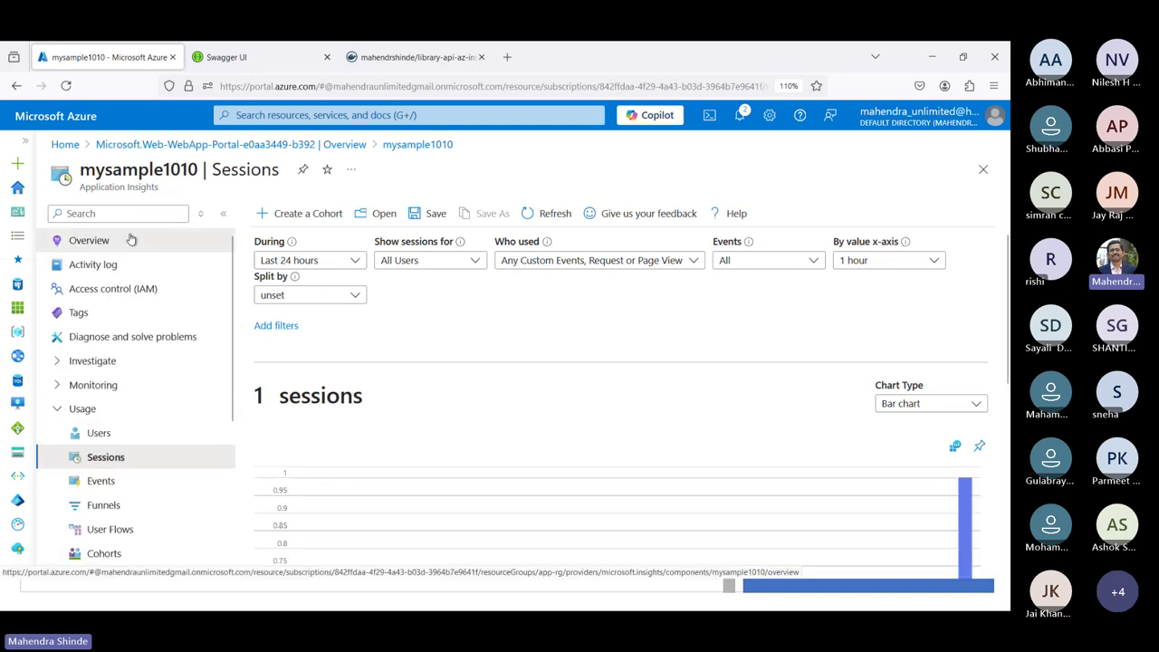
# Step: Return to the resource overview, open the mysample1010 application dashboard and look through its tiles
pyautogui.click(131, 240)
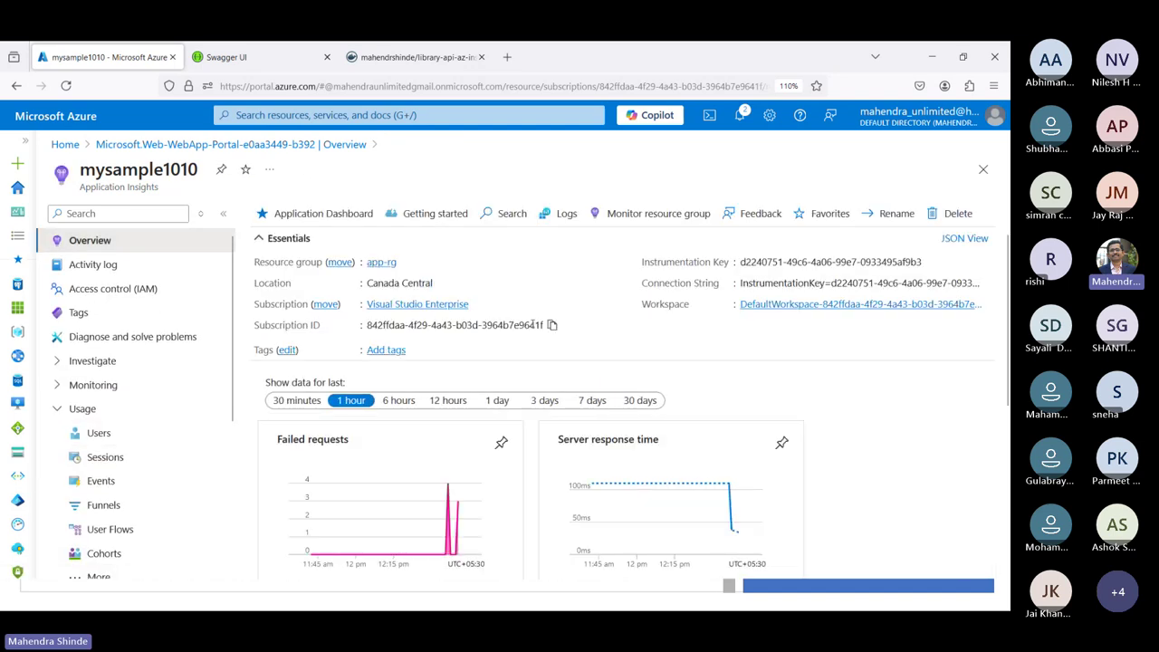
pyautogui.click(323, 215)
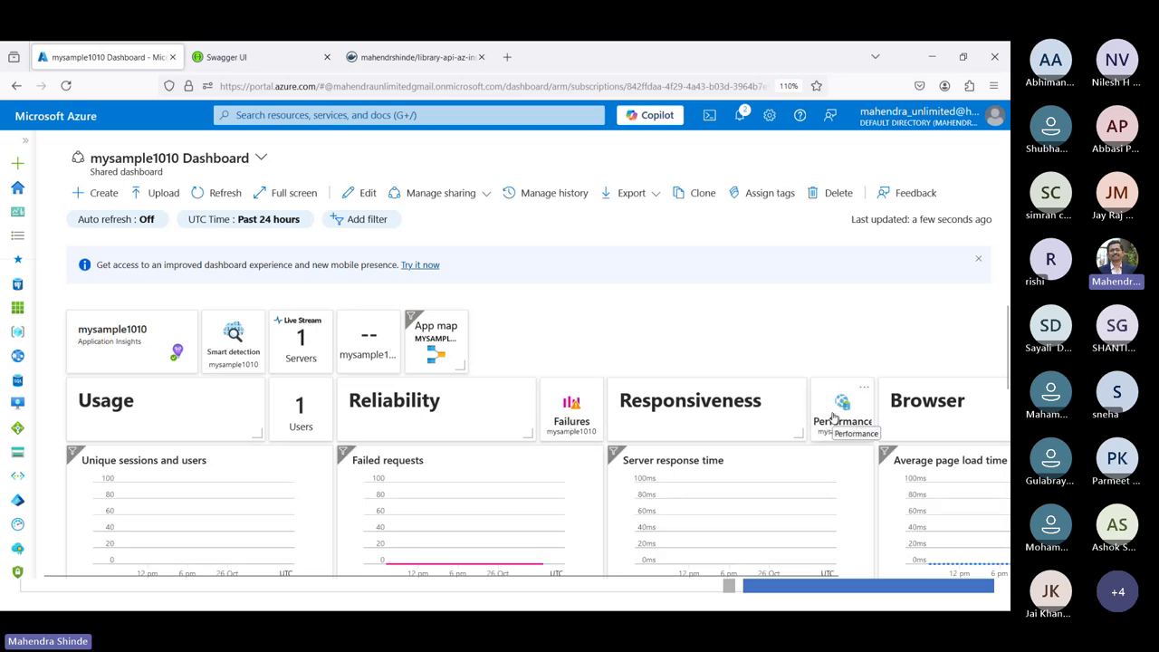
pyautogui.scroll(-5, 833, 415)
pyautogui.scroll(5, 833, 414)
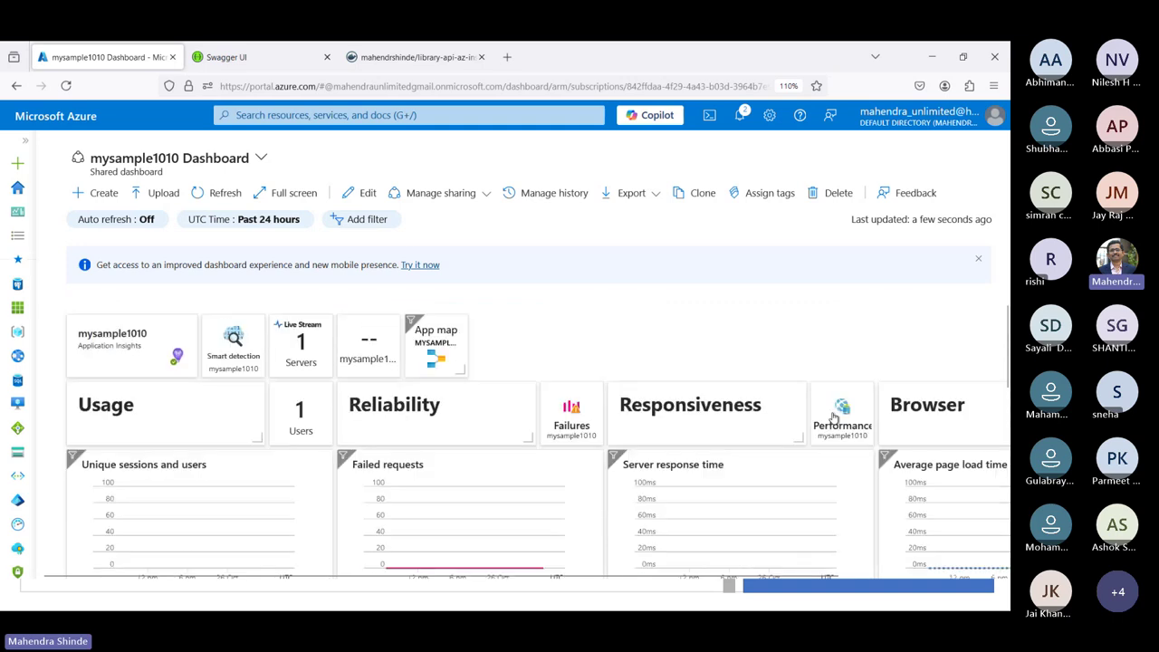
# Step: Open the application map full width, inspect the mysample1010 and h2 testdb nodes, and show the details of the connection between them
pyautogui.click(428, 355)
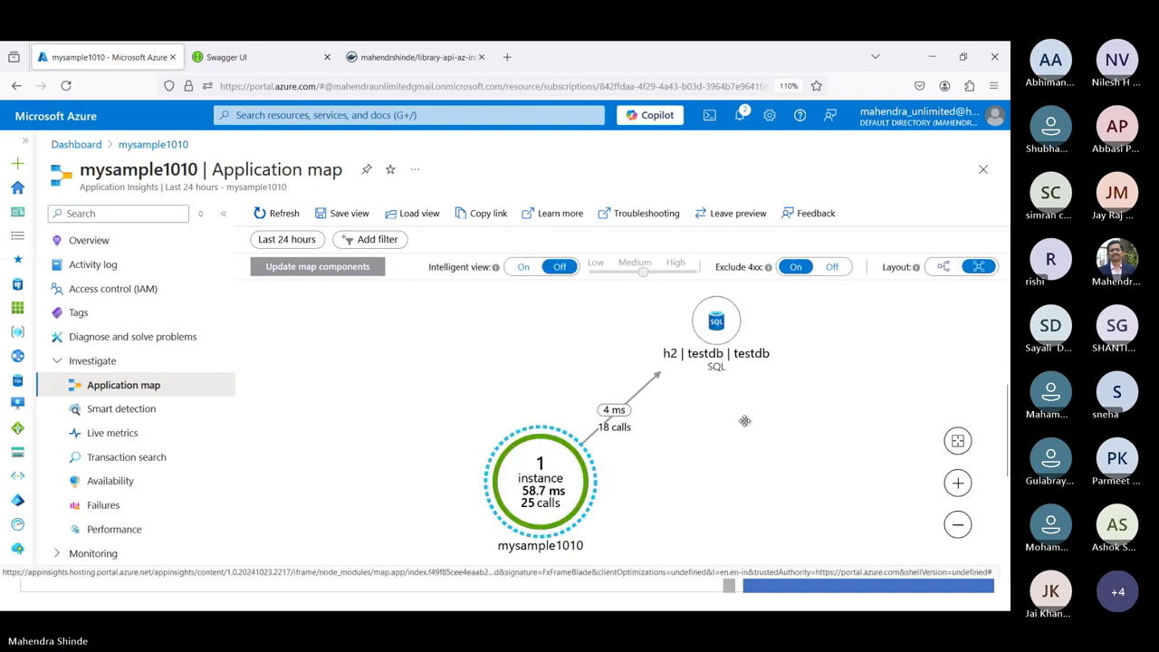
pyautogui.click(224, 216)
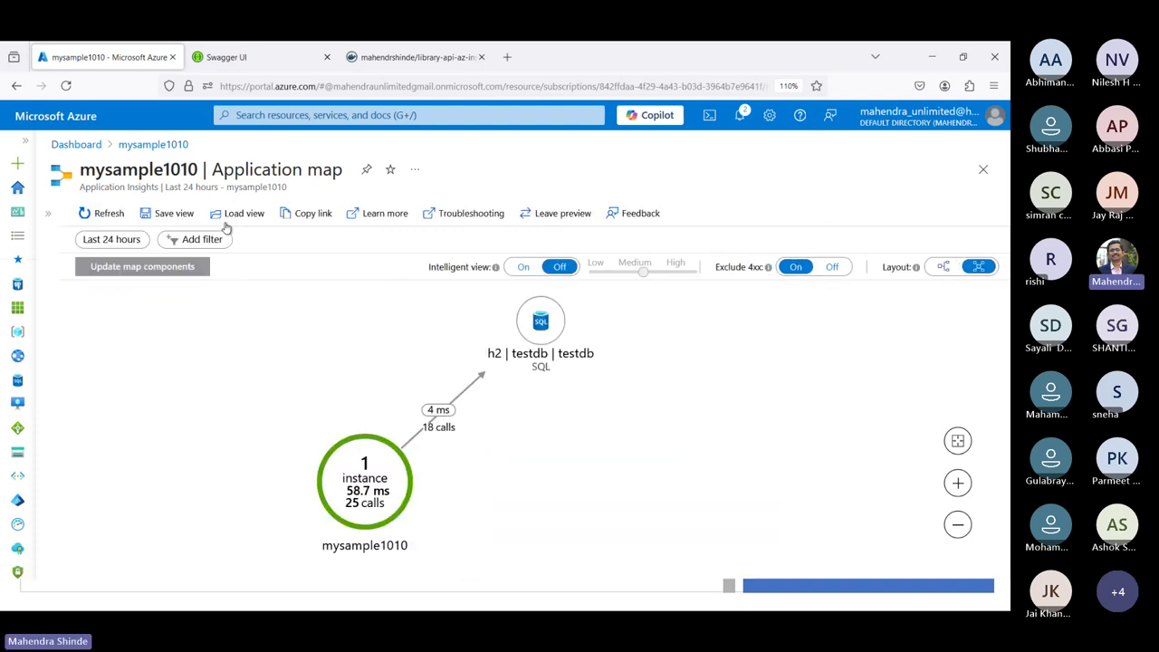
pyautogui.click(365, 482)
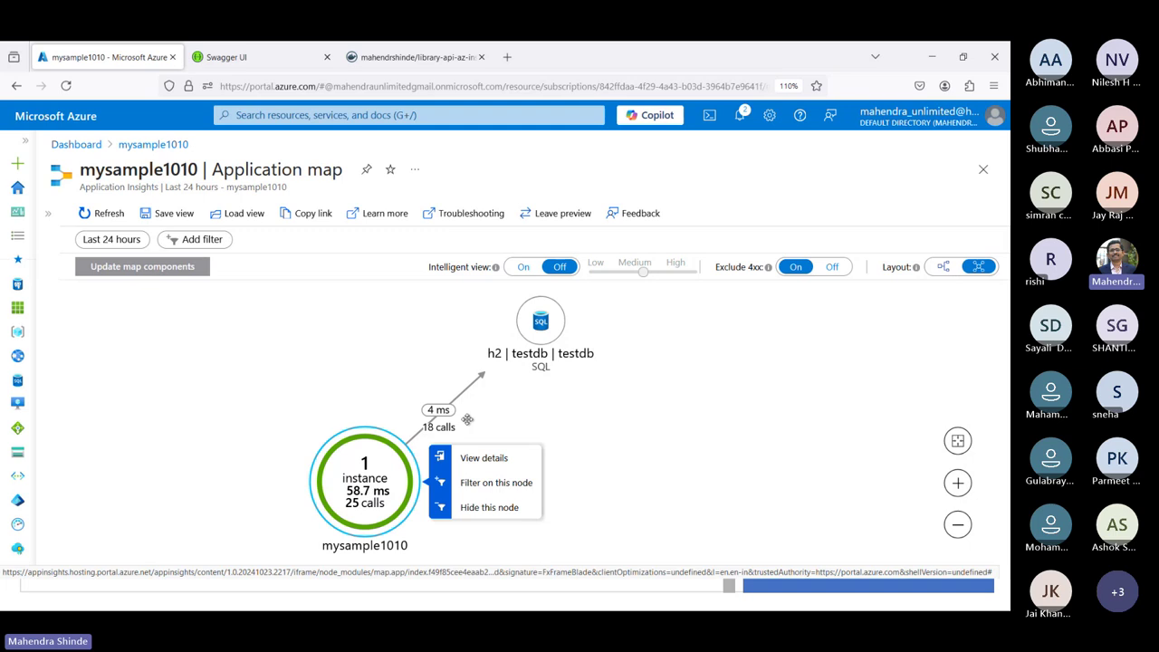
pyautogui.moveTo(560, 333)
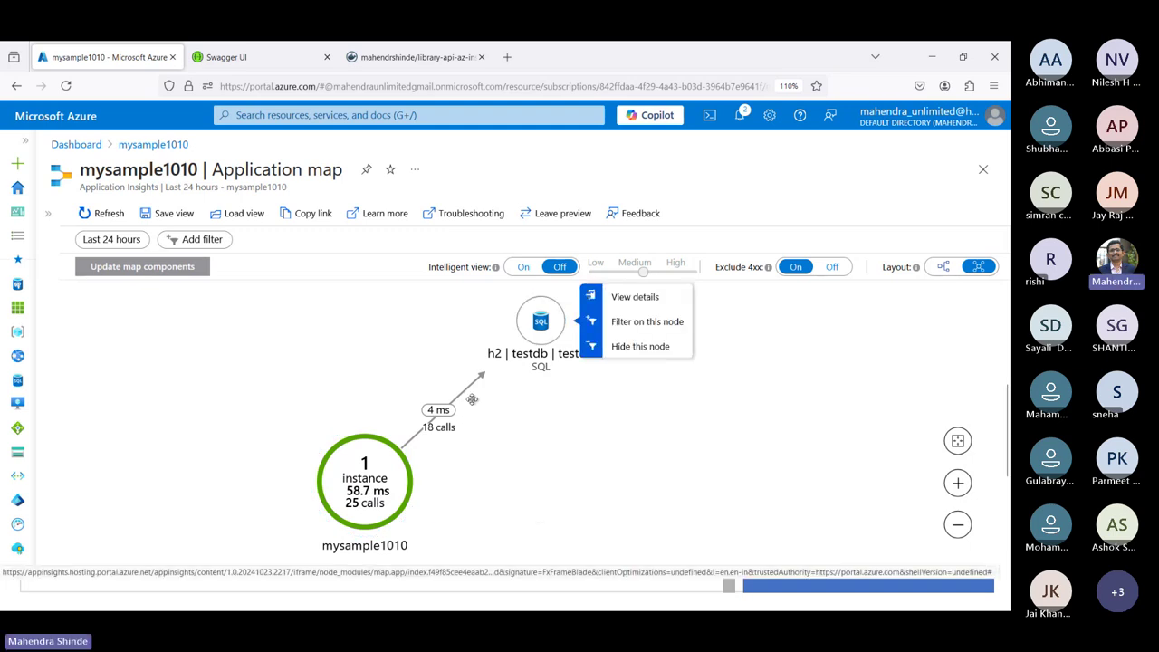
pyautogui.click(472, 399)
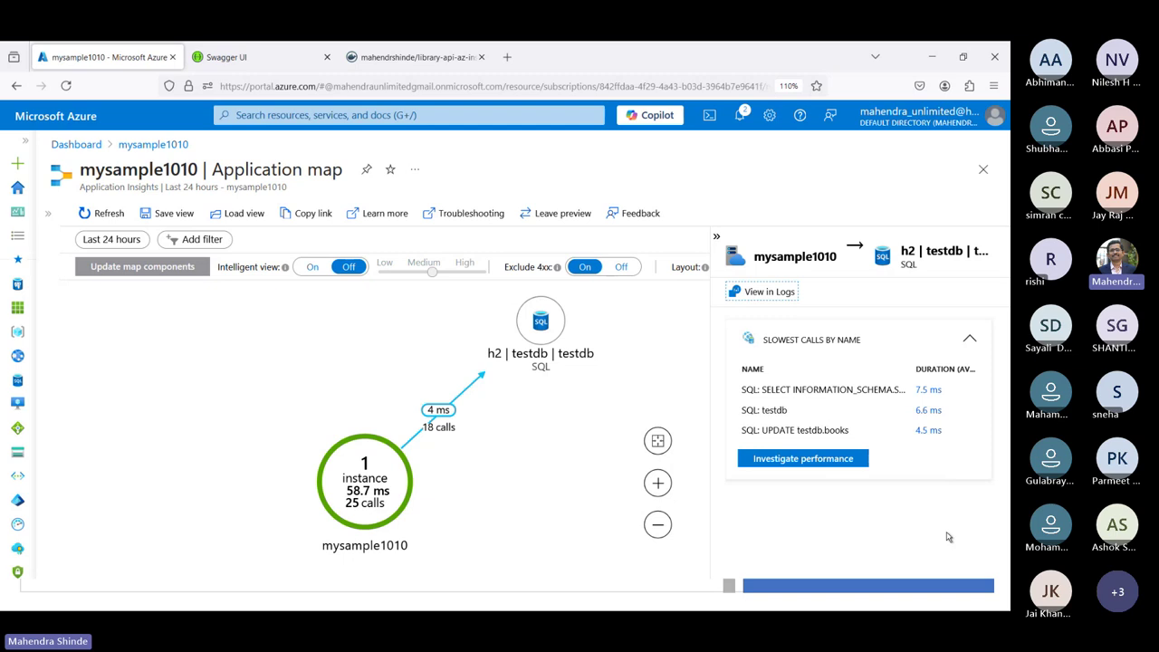
# Step: Investigate the performance of the h2 testdb SQL dependencies, comparing call durations and counts, and return to the application map
pyautogui.click(805, 460)
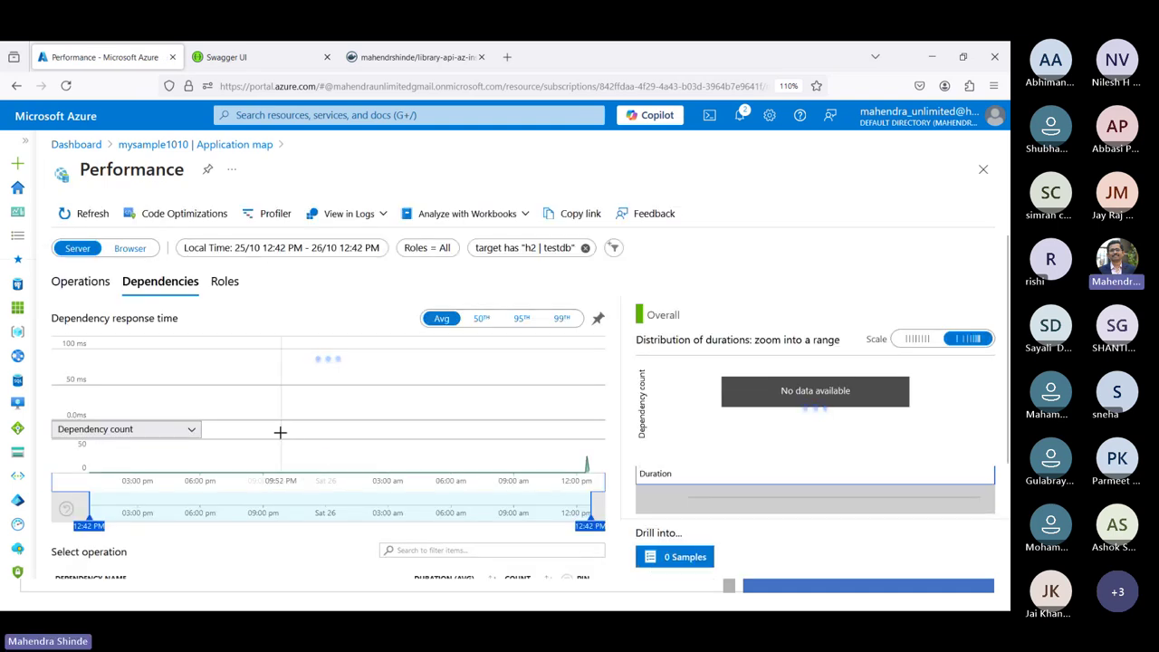
pyautogui.scroll(-1, 281, 432)
pyautogui.scroll(-2, 280, 432)
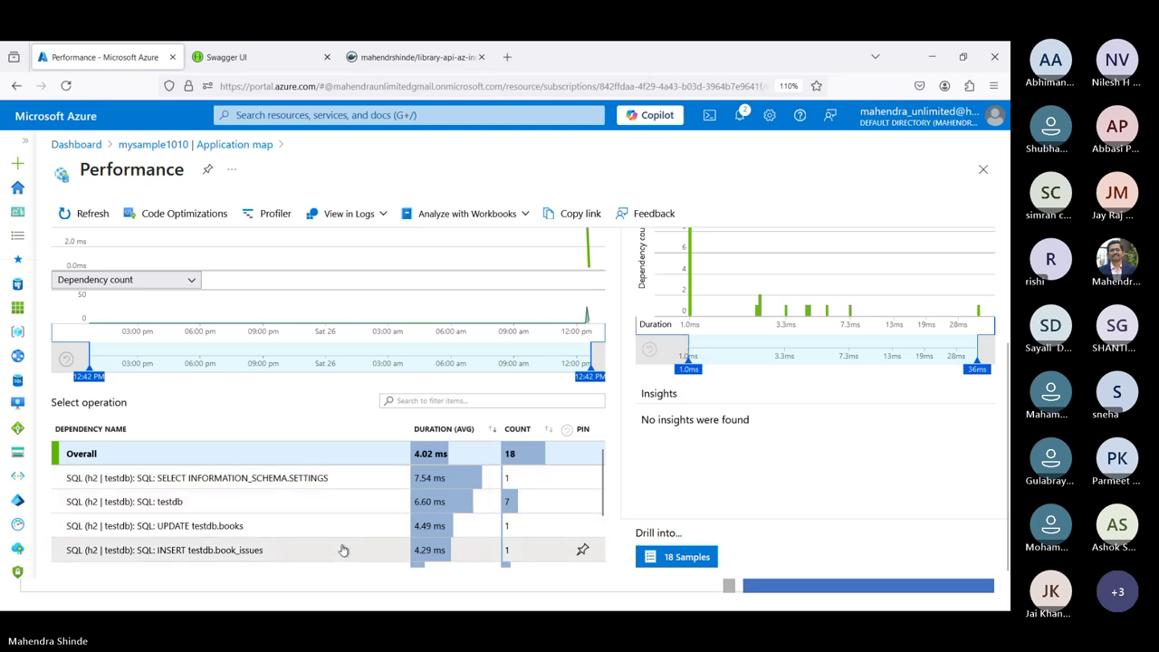
pyautogui.scroll(-2, 344, 549)
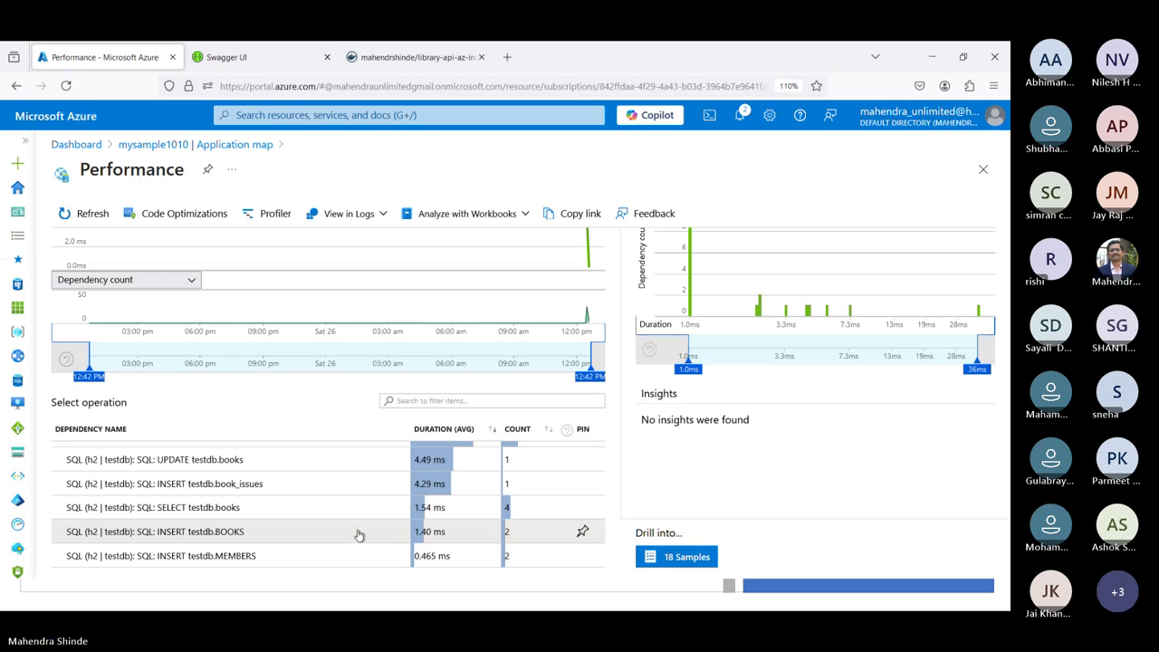
pyautogui.scroll(1, 805, 297)
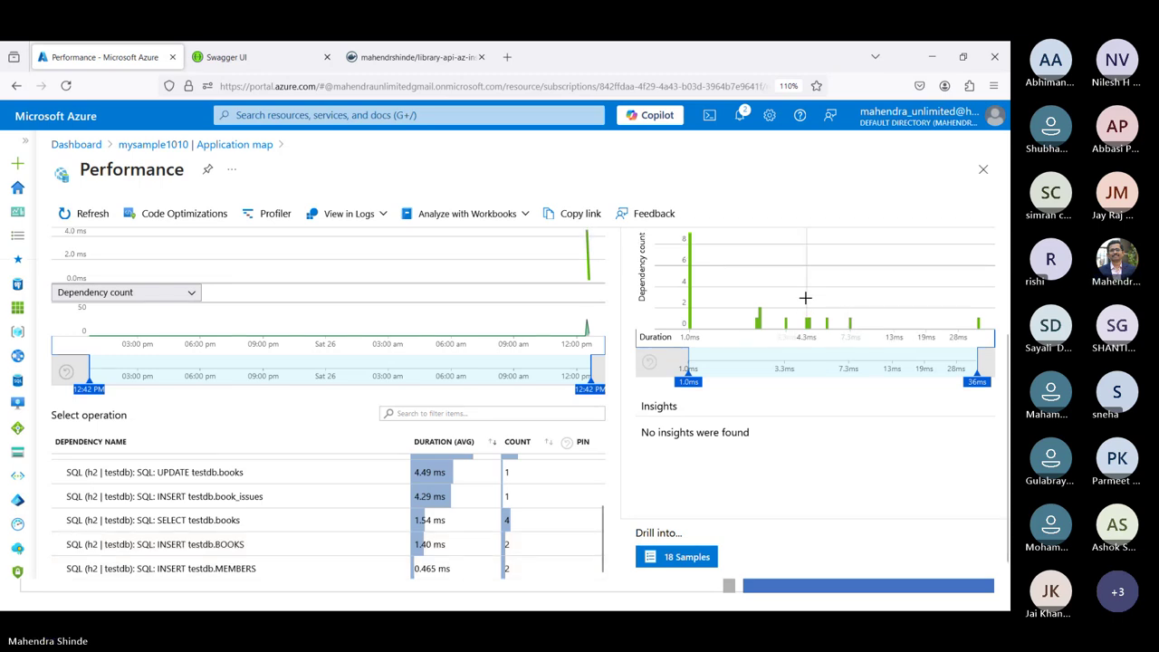
pyautogui.scroll(3, 797, 299)
pyautogui.scroll(1, 794, 299)
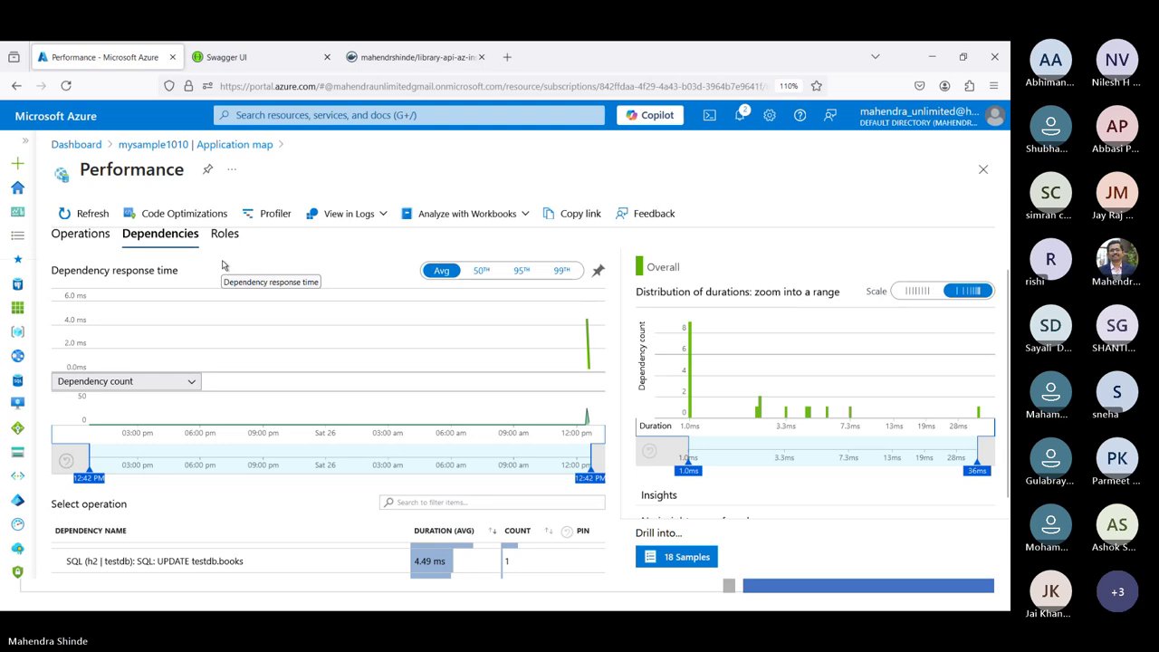
pyautogui.scroll(-2, 223, 262)
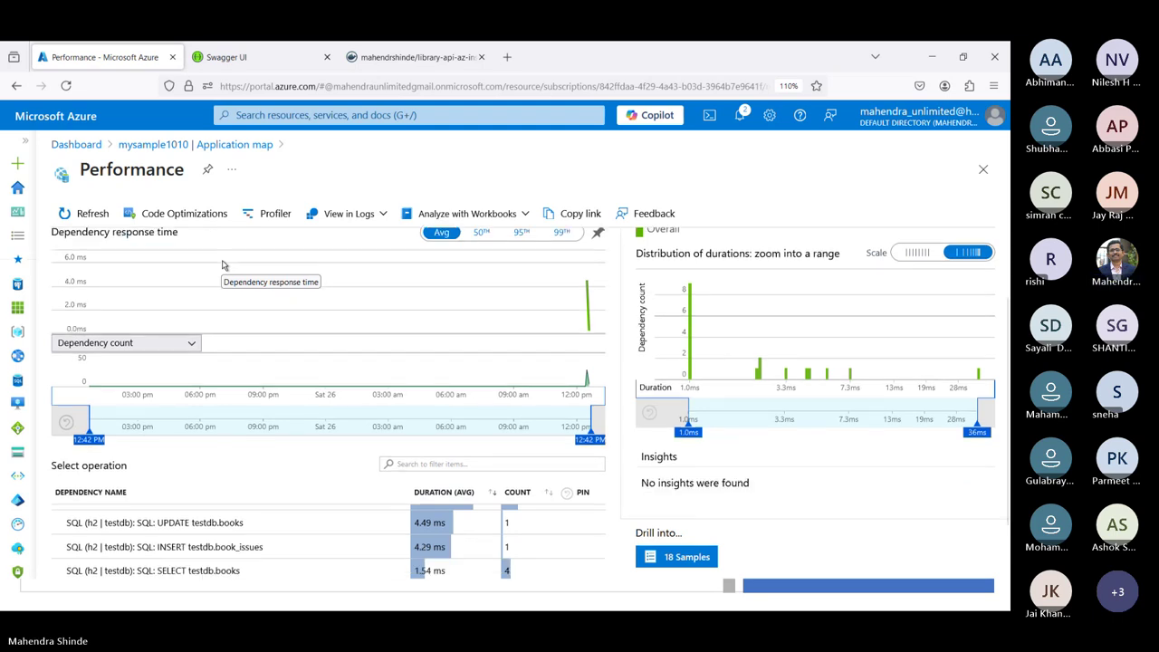
pyautogui.scroll(-1, 221, 260)
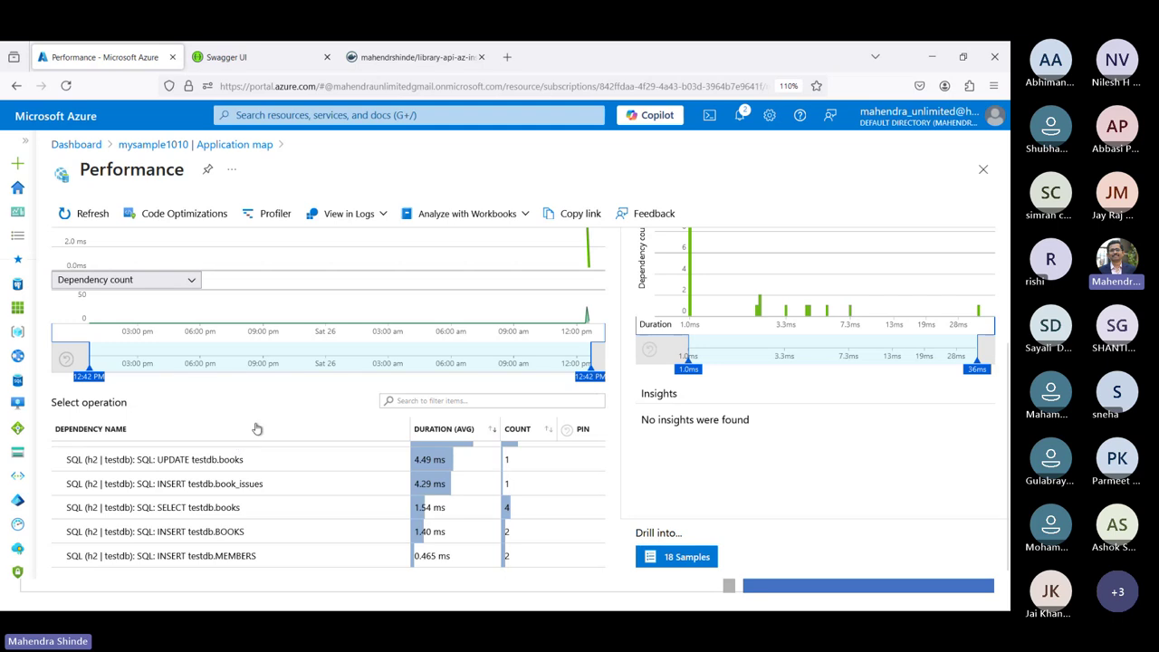
pyautogui.click(982, 169)
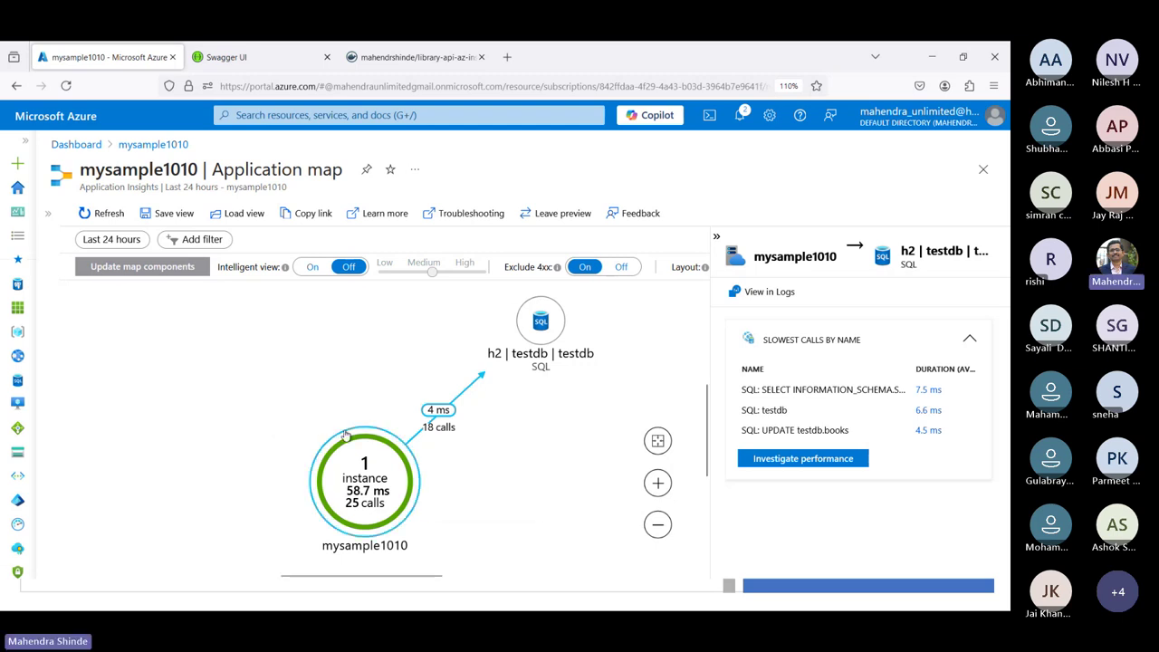
# Step: Write the note "XTrails" in an empty Notepad document, select it all and return to the application map in the browser
pyautogui.moveTo(346, 436)
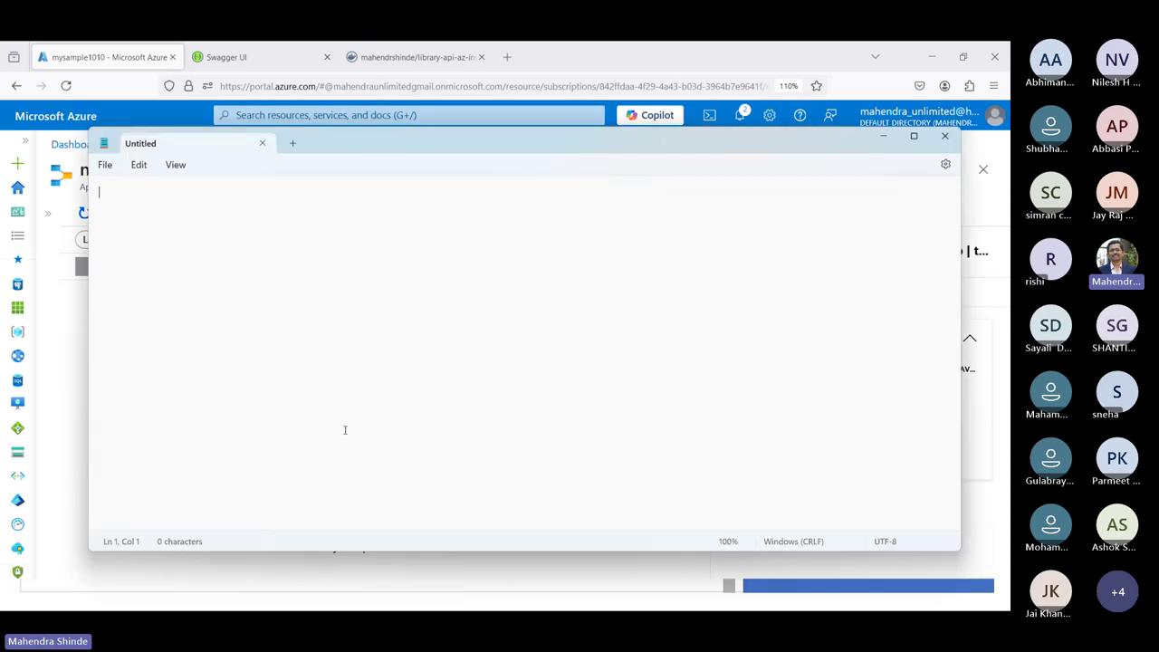
pyautogui.write('XTrails')
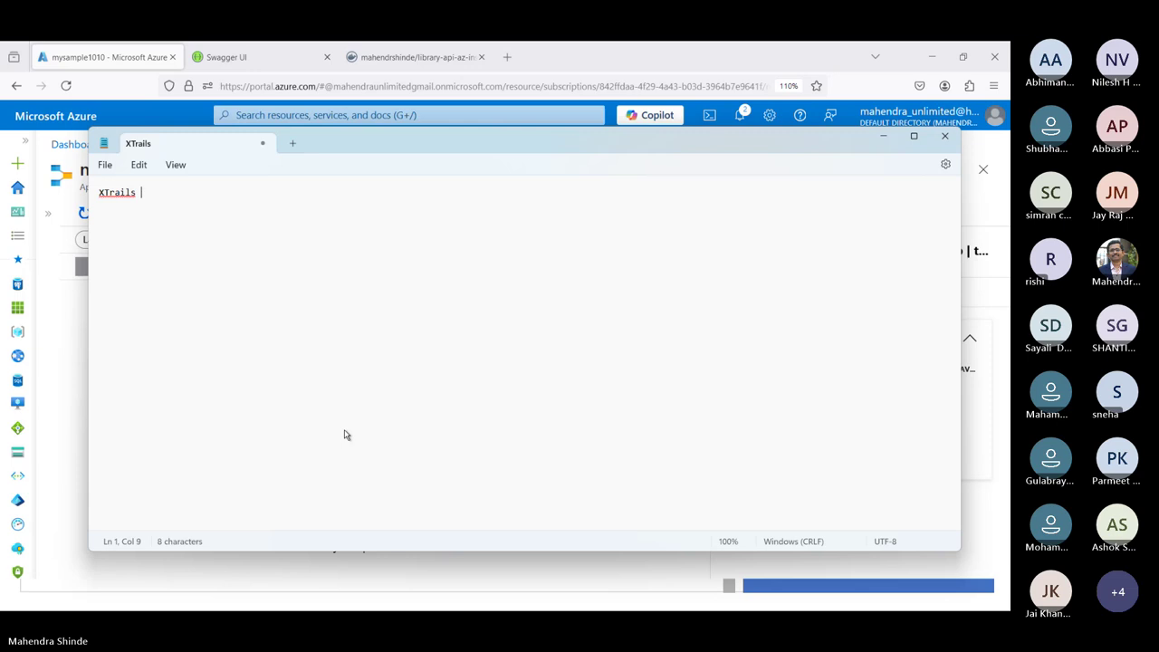
pyautogui.hotkey('ctrl', 'a')
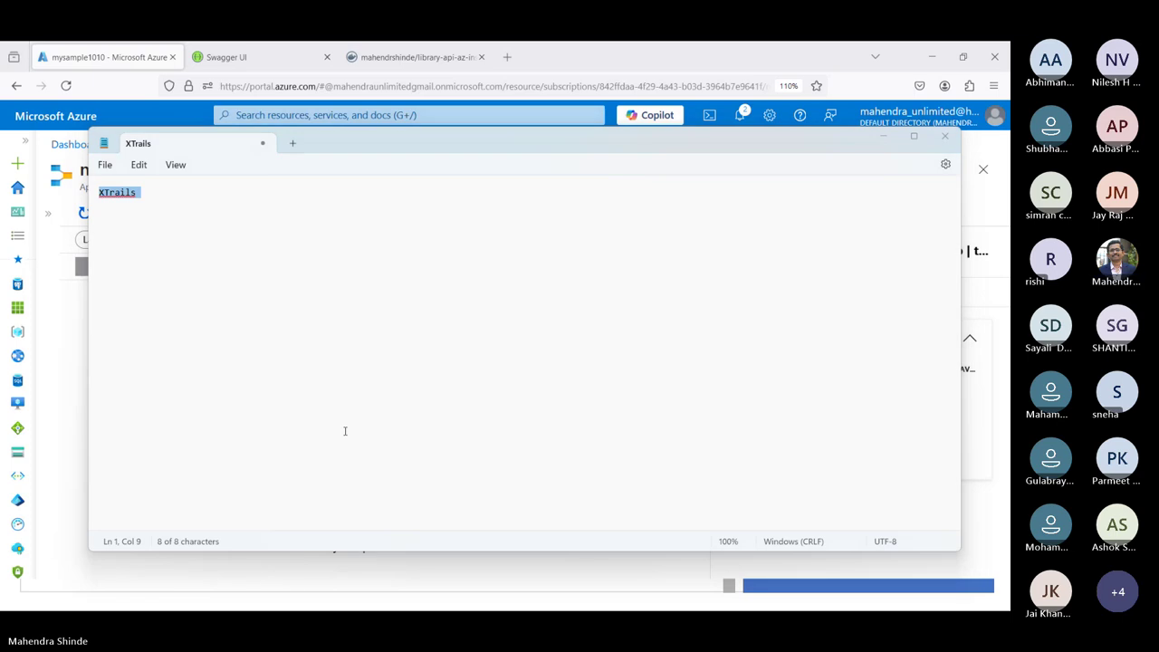
pyautogui.hotkey('alt', 'Tab')
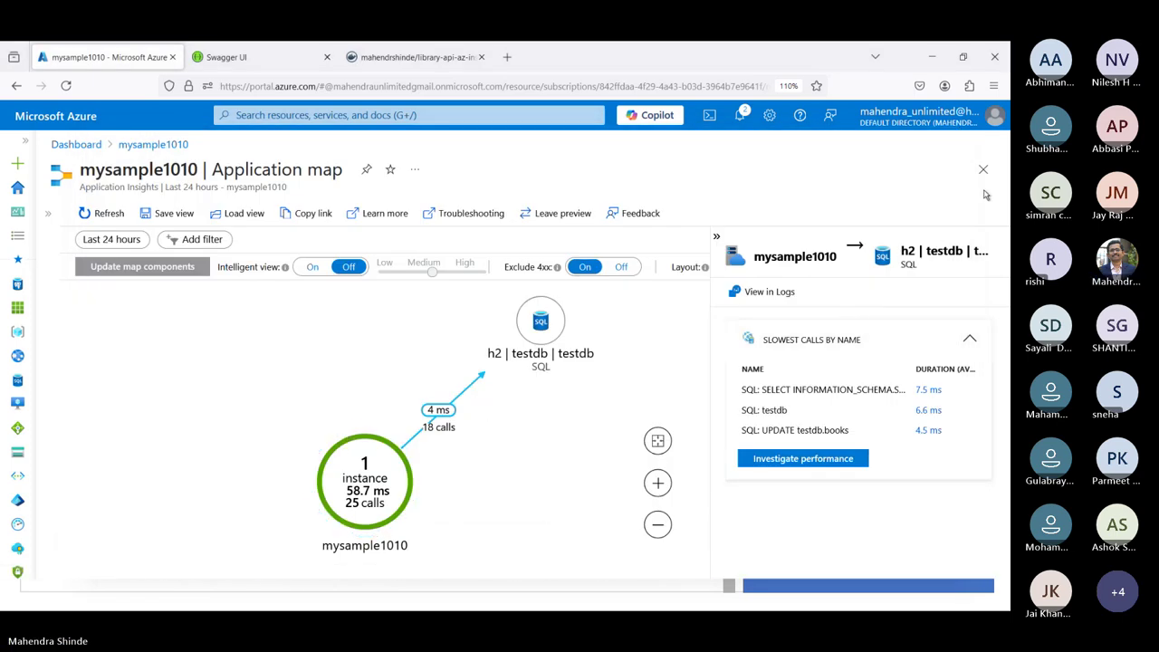
pyautogui.hotkey('alt', 'Tab')
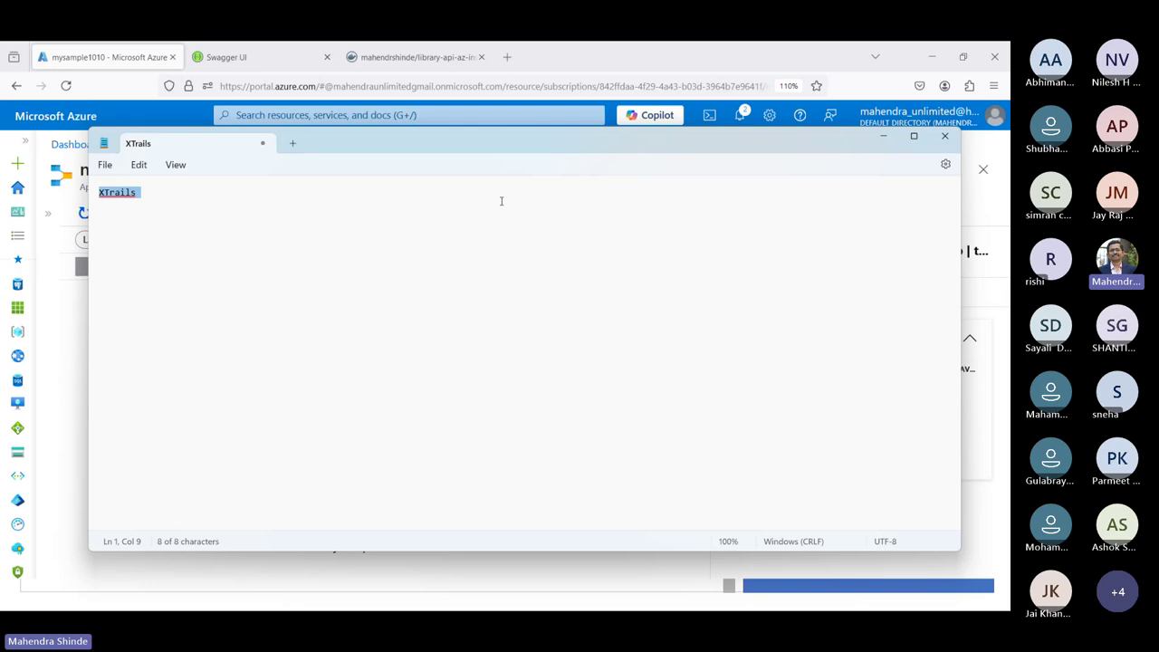
pyautogui.hotkey('alt', 'Tab')
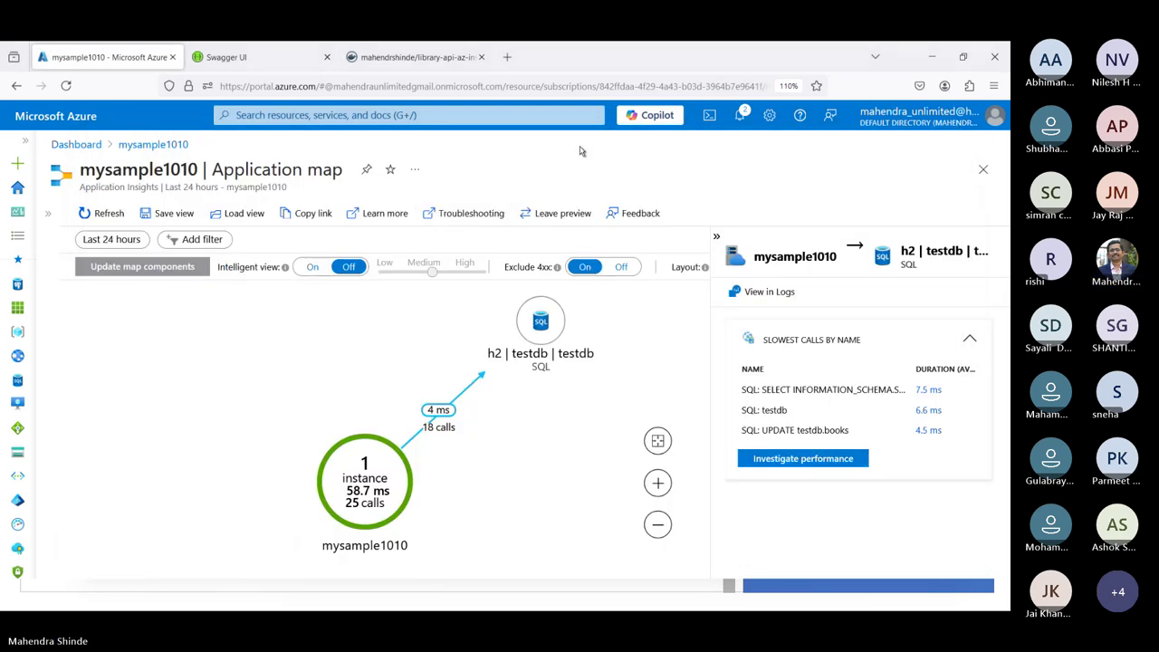
# Step: Search the web for "AWS Docs : xtrails" in a new tab, read the AWS CloudTrail Documentation page and close the tab
pyautogui.hotkey('ctrl', 't')
pyautogui.write('AWS Do')
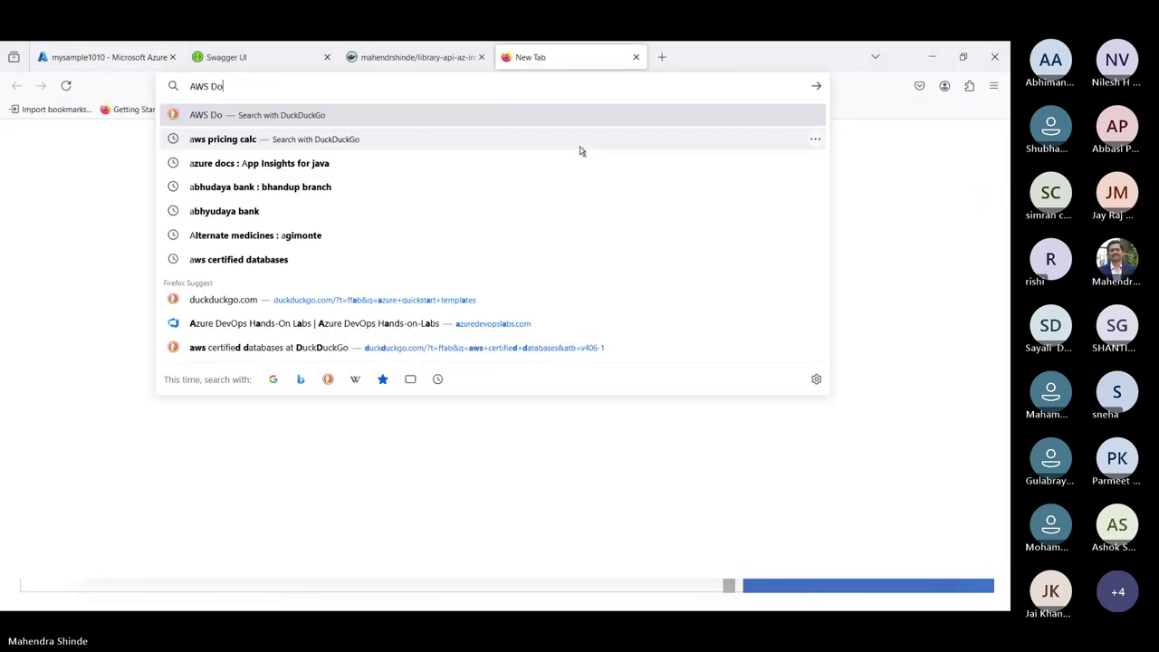
pyautogui.write('cs : xtrails')
pyautogui.press('Return')
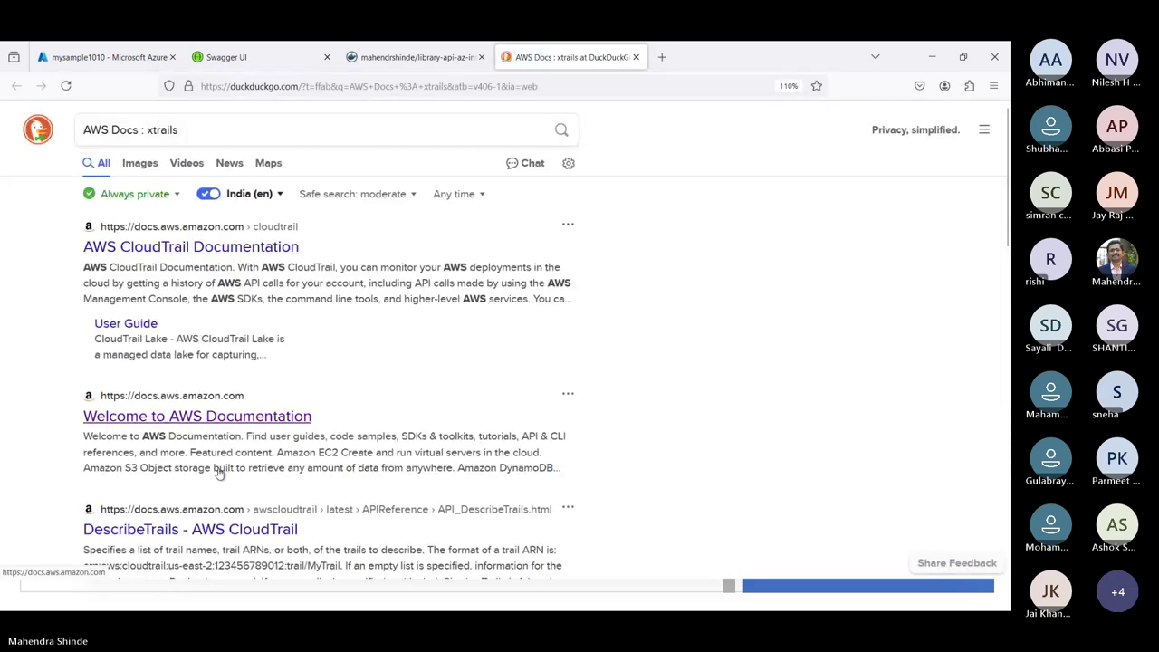
pyautogui.scroll(-5, 394, 471)
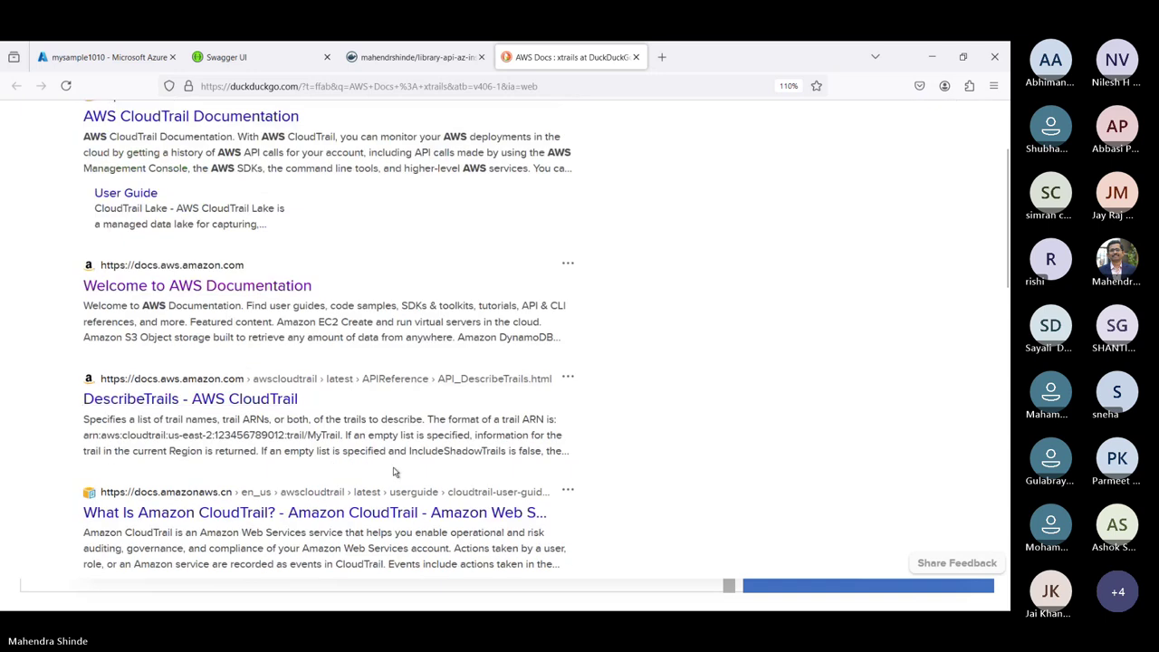
pyautogui.scroll(-4, 394, 471)
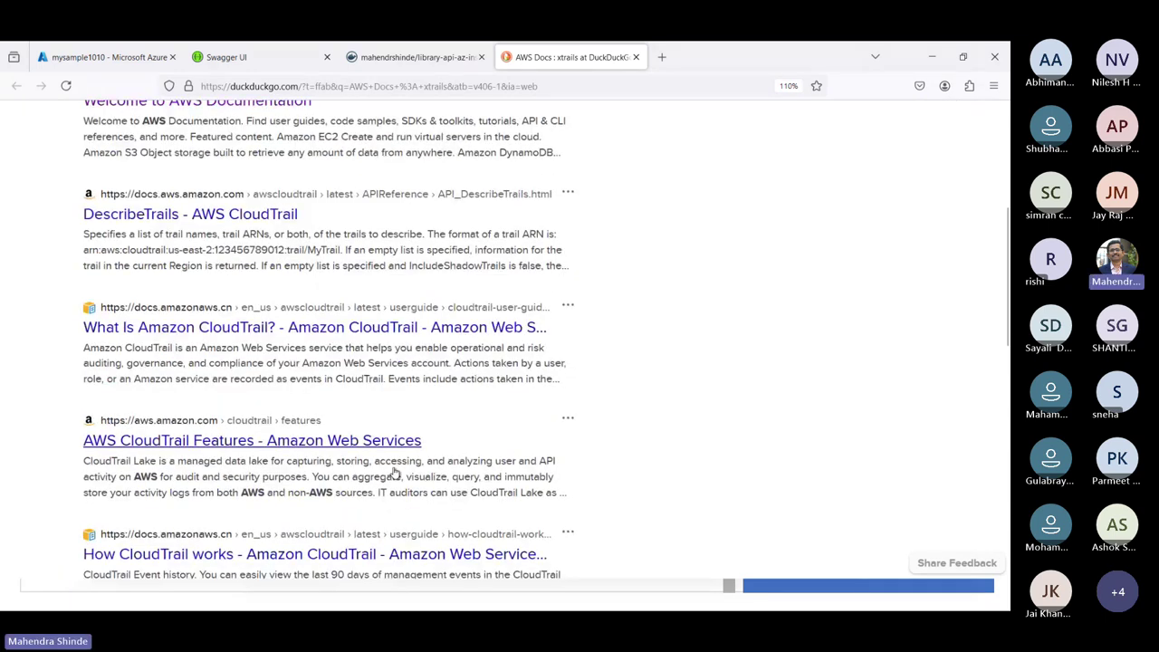
pyautogui.scroll(9, 393, 471)
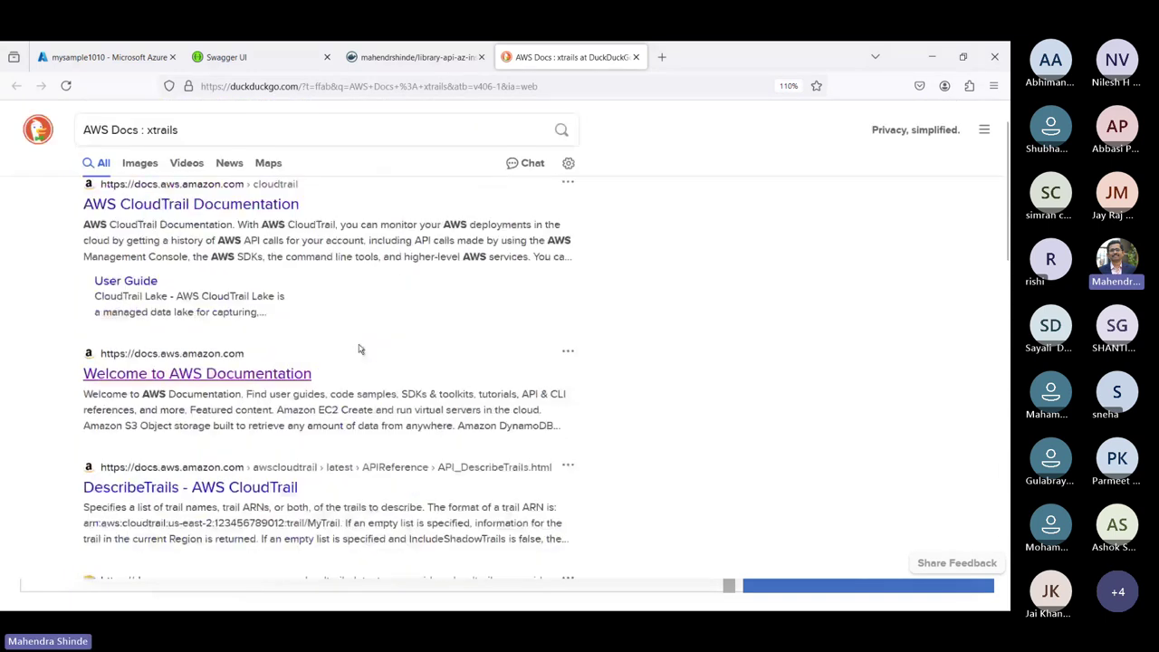
pyautogui.click(240, 249)
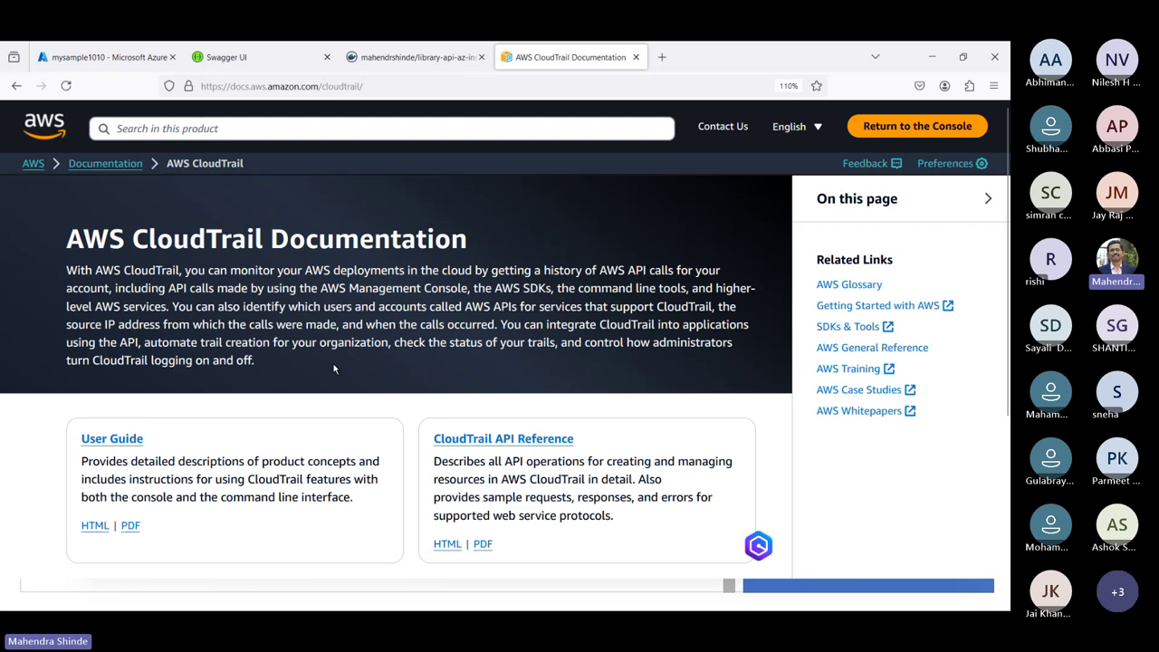
pyautogui.hotkey('ctrl', 'w')
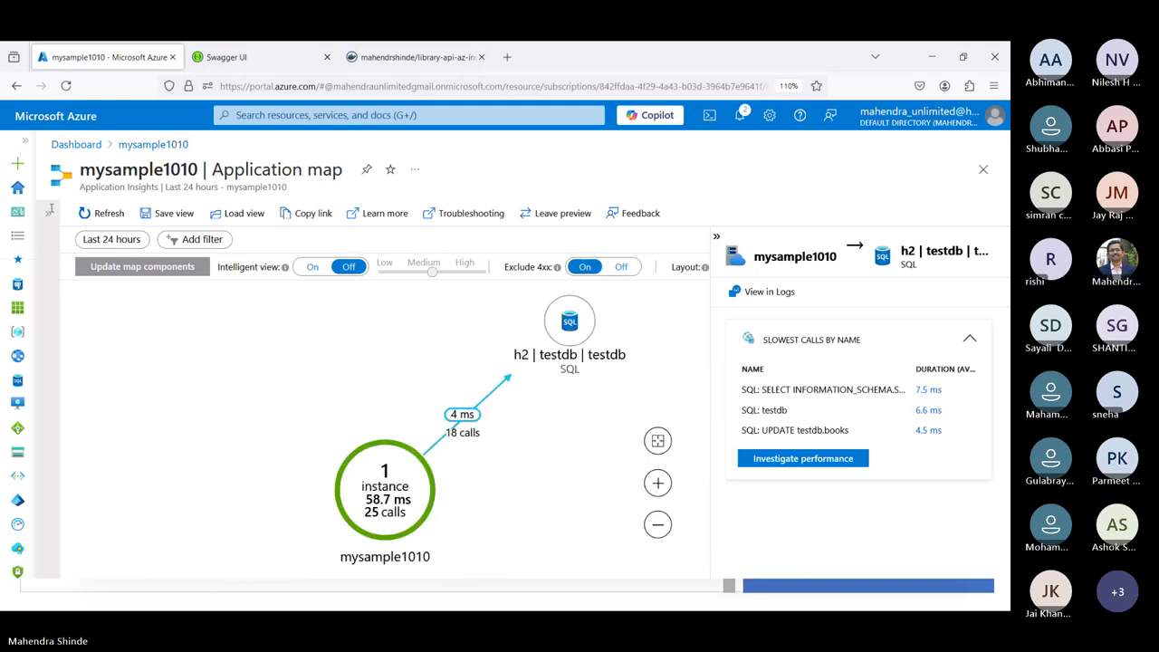
# Step: Open the Failures report of mysample1010 and list the sample operations that failed with response code 400
pyautogui.click(52, 211)
pyautogui.click(140, 494)
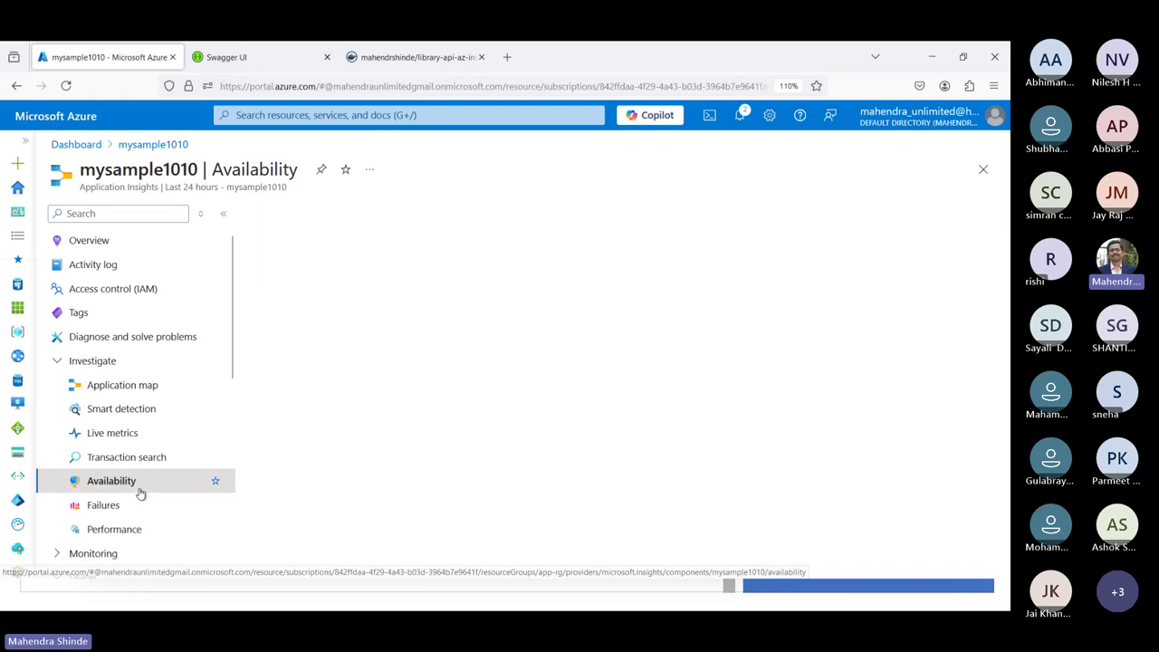
pyautogui.click(137, 503)
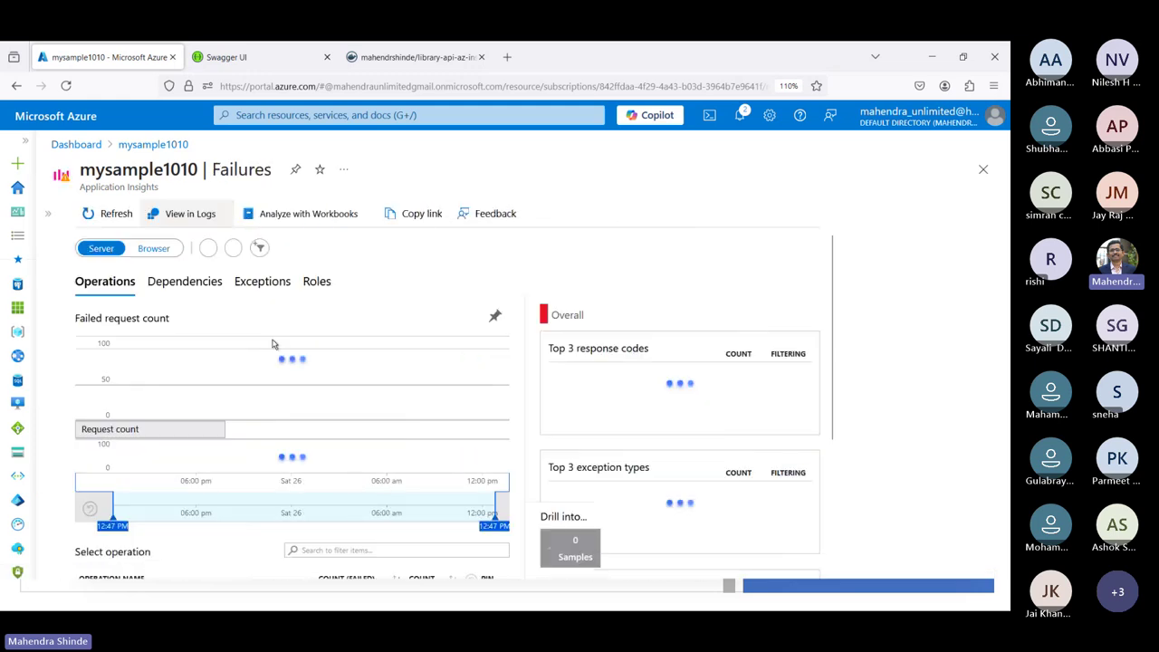
pyautogui.scroll(-1, 305, 459)
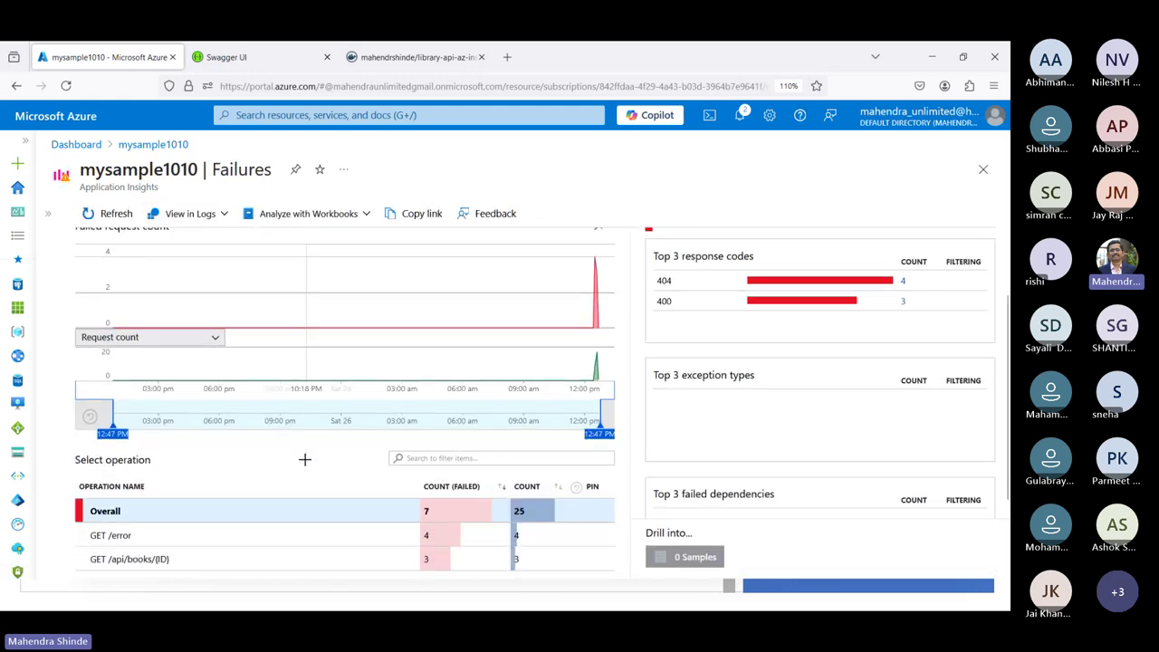
pyautogui.click(810, 310)
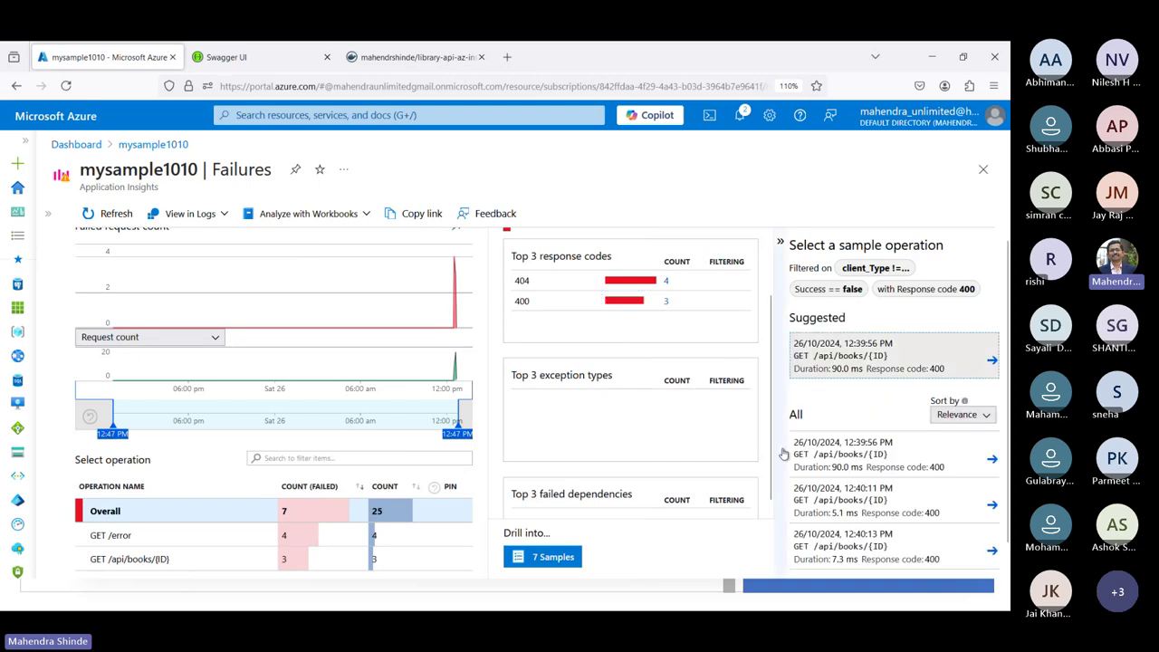
pyautogui.scroll(-1, 350, 518)
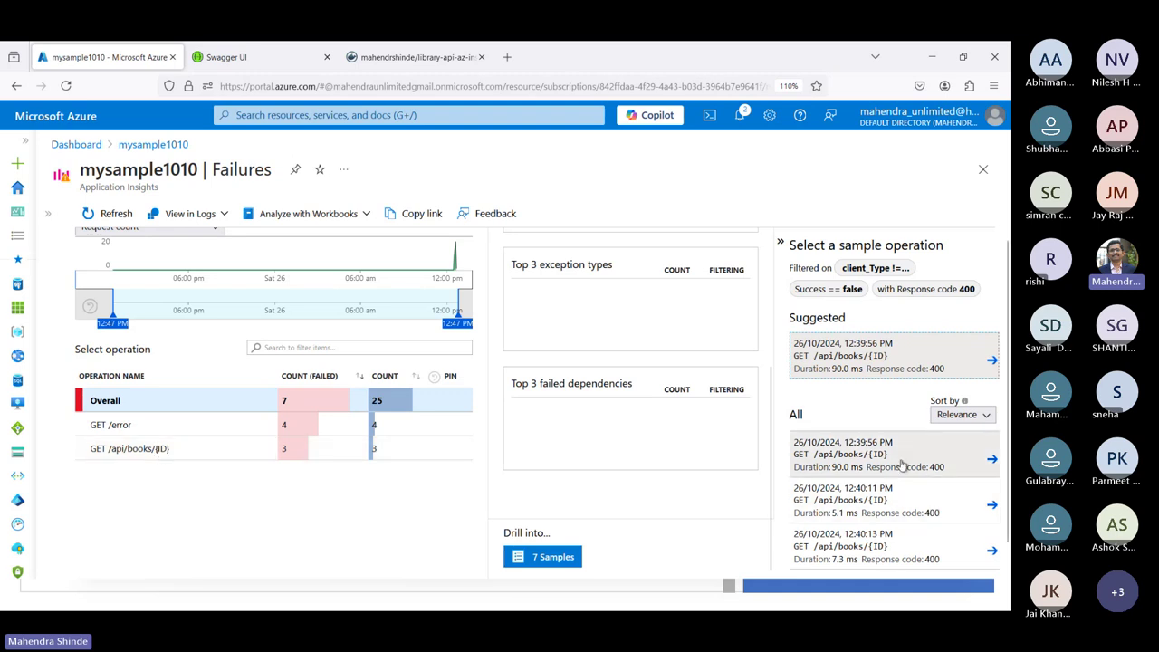
pyautogui.scroll(-1, 901, 464)
pyautogui.scroll(-1, 901, 464)
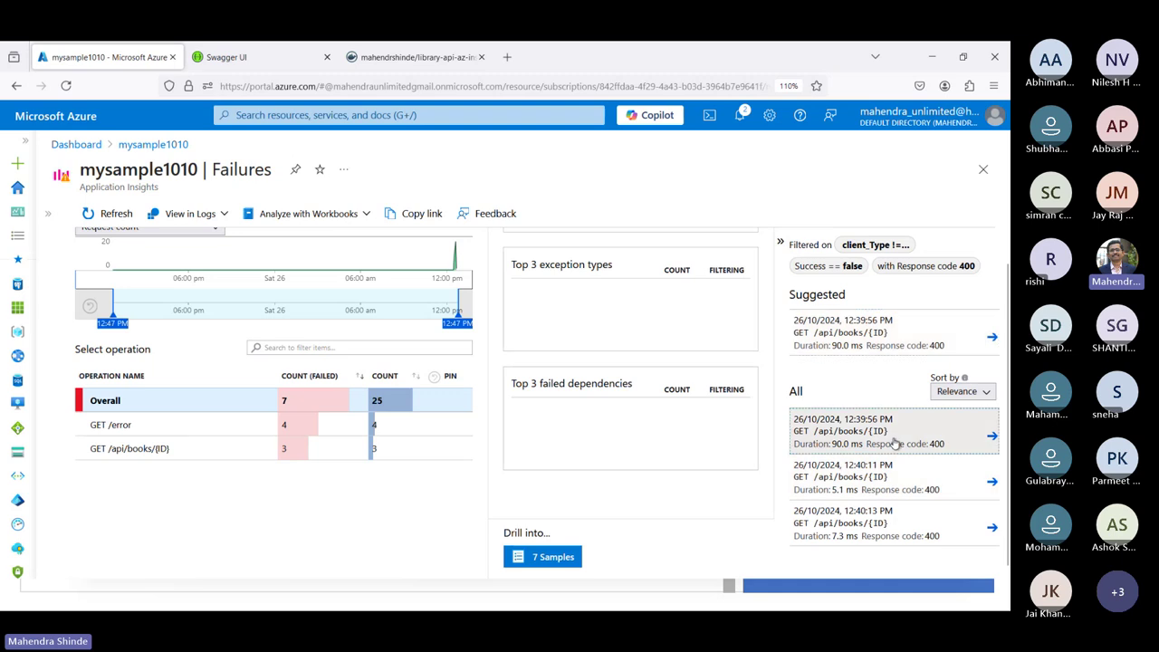
# Step: Open the 12:39:56 PM failed GET /api/books/{ID} sample and examine its request URL and h2 testdb dependency
pyautogui.click(893, 443)
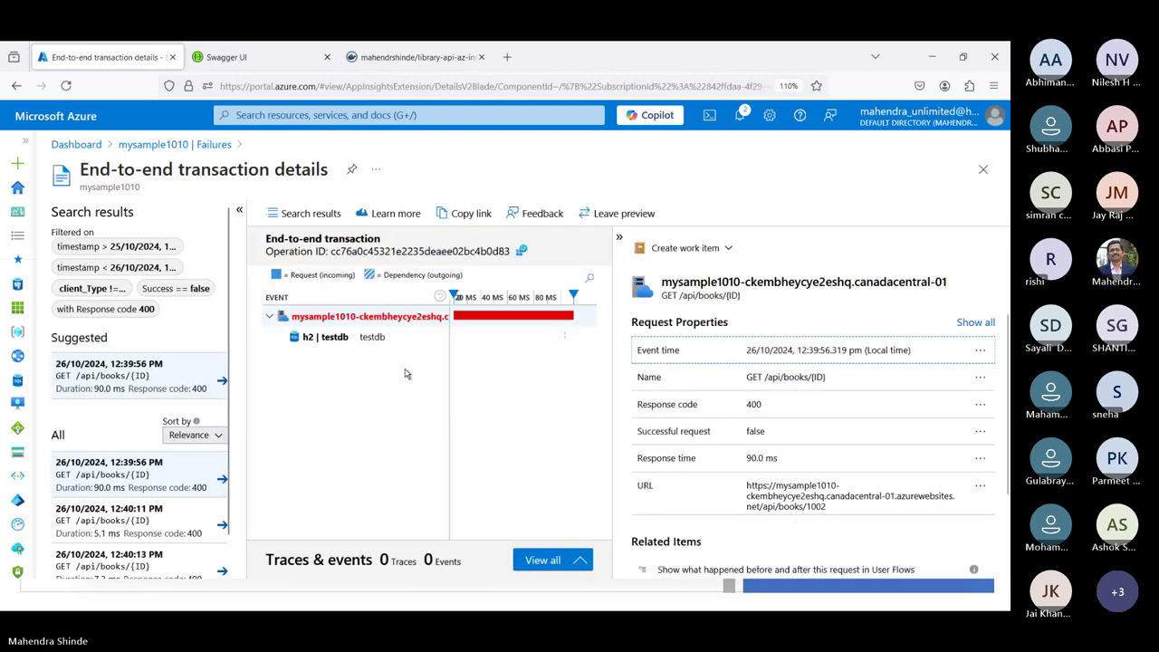
pyautogui.scroll(-2, 802, 408)
pyautogui.moveTo(831, 418); pyautogui.dragTo(810, 405)
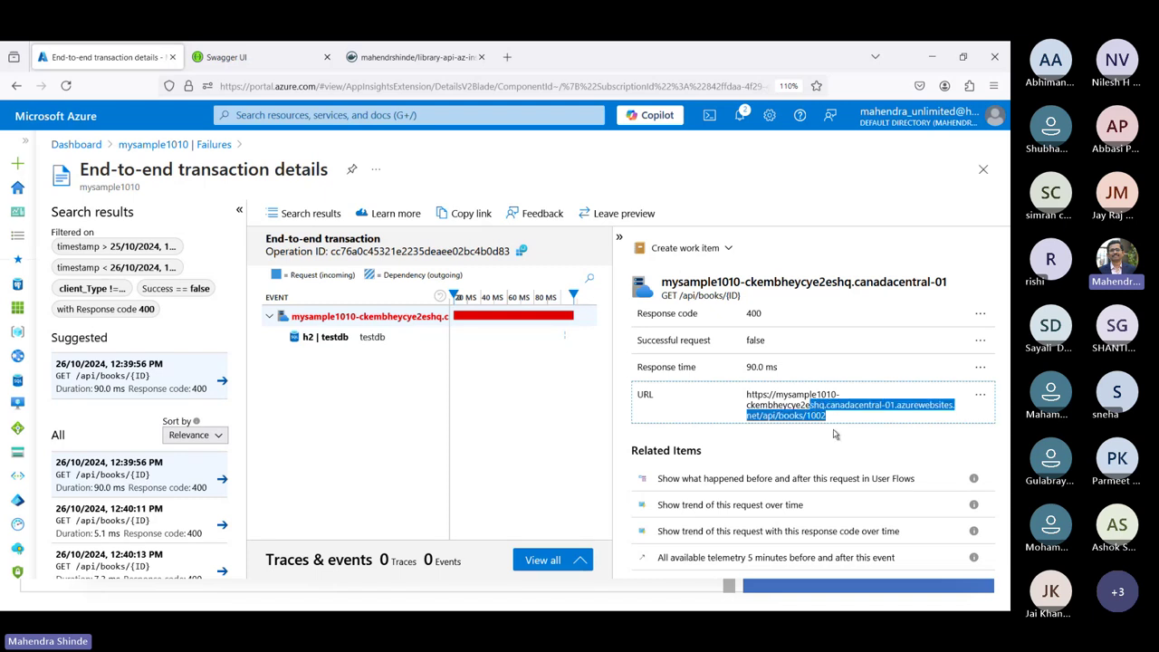
pyautogui.scroll(-1, 835, 435)
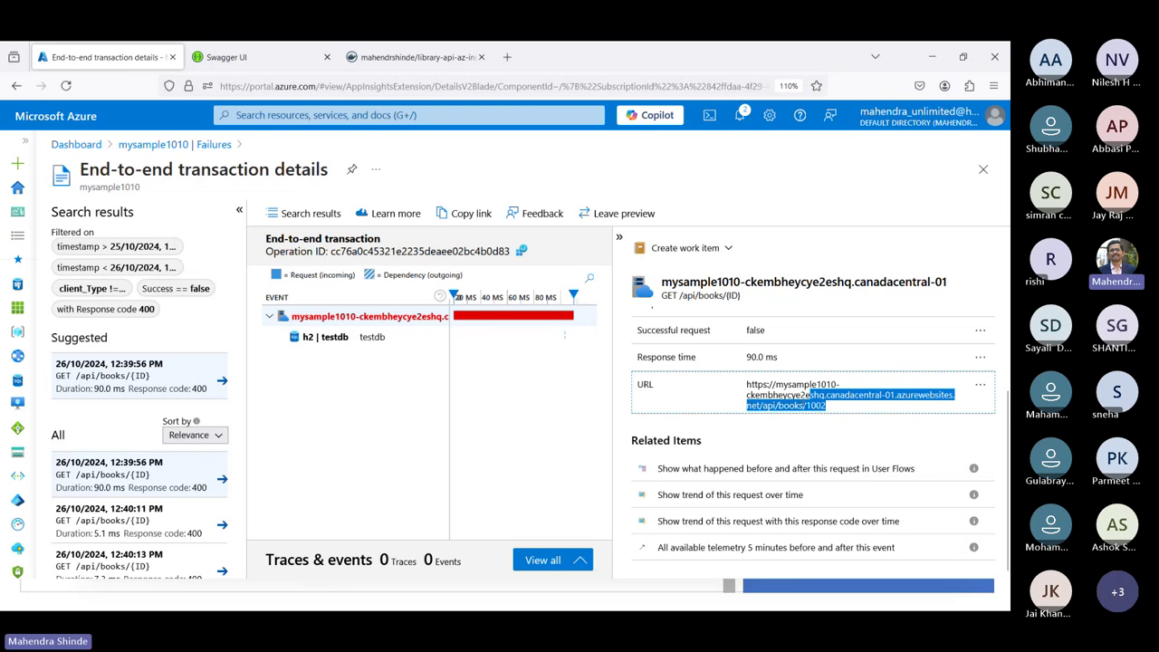
pyautogui.click(337, 338)
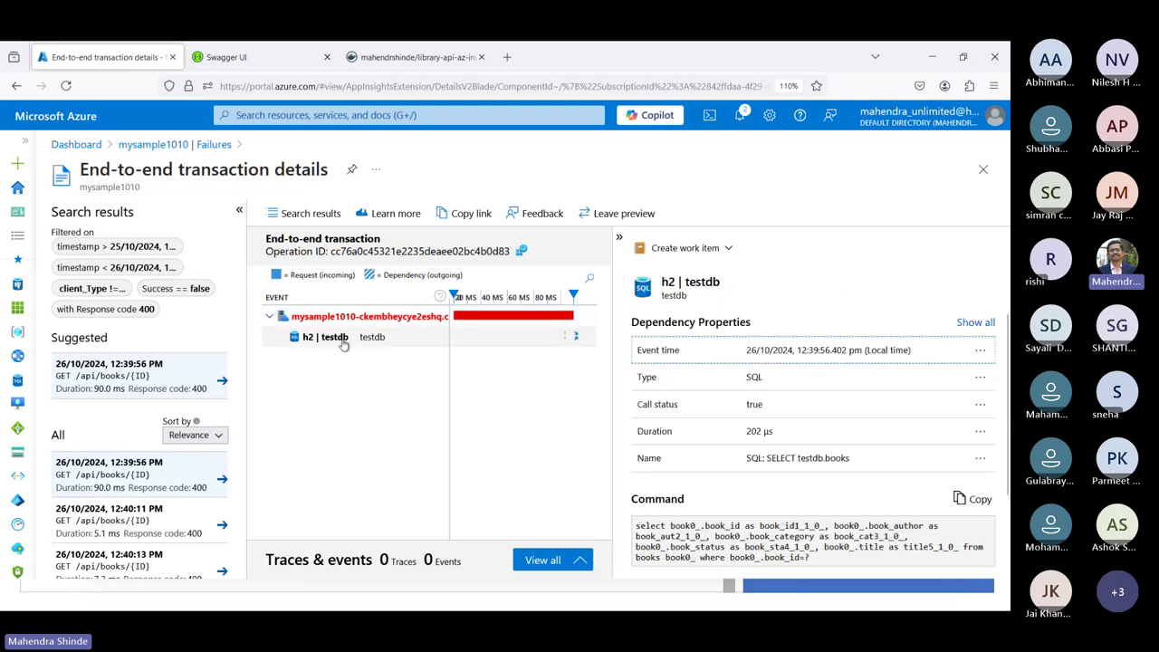
# Step: Inspect the 12:40:11 and 12:40:13 PM failed samples, highlight the latter's h2 testdb SQL command, and close the transaction details
pyautogui.click(115, 523)
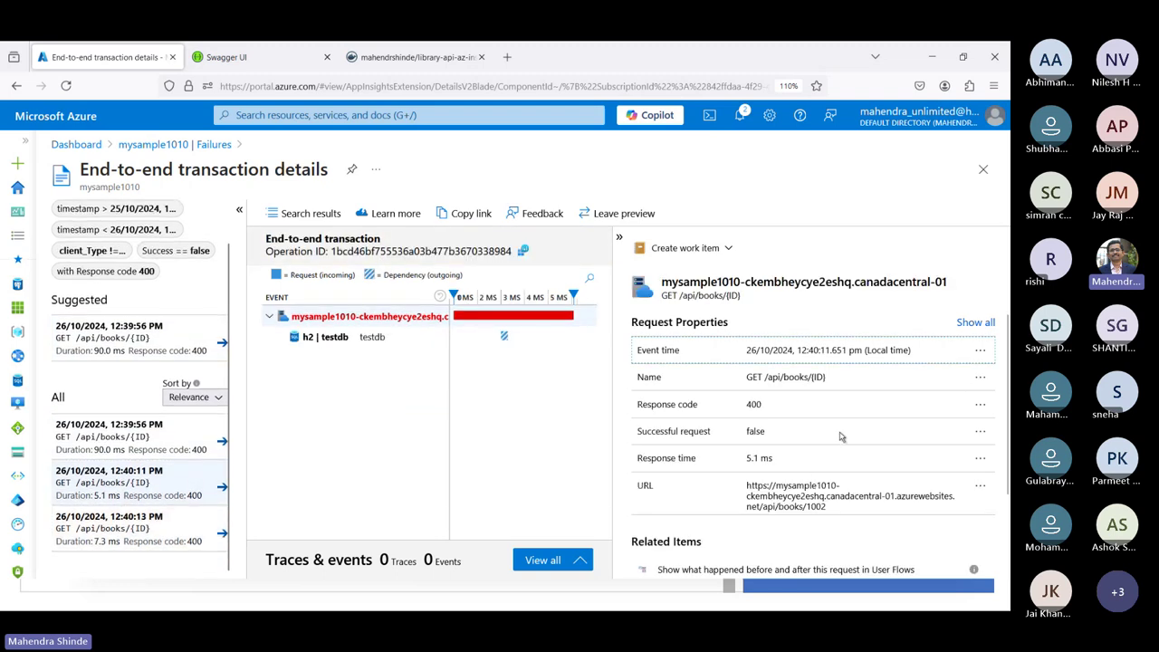
pyautogui.click(206, 530)
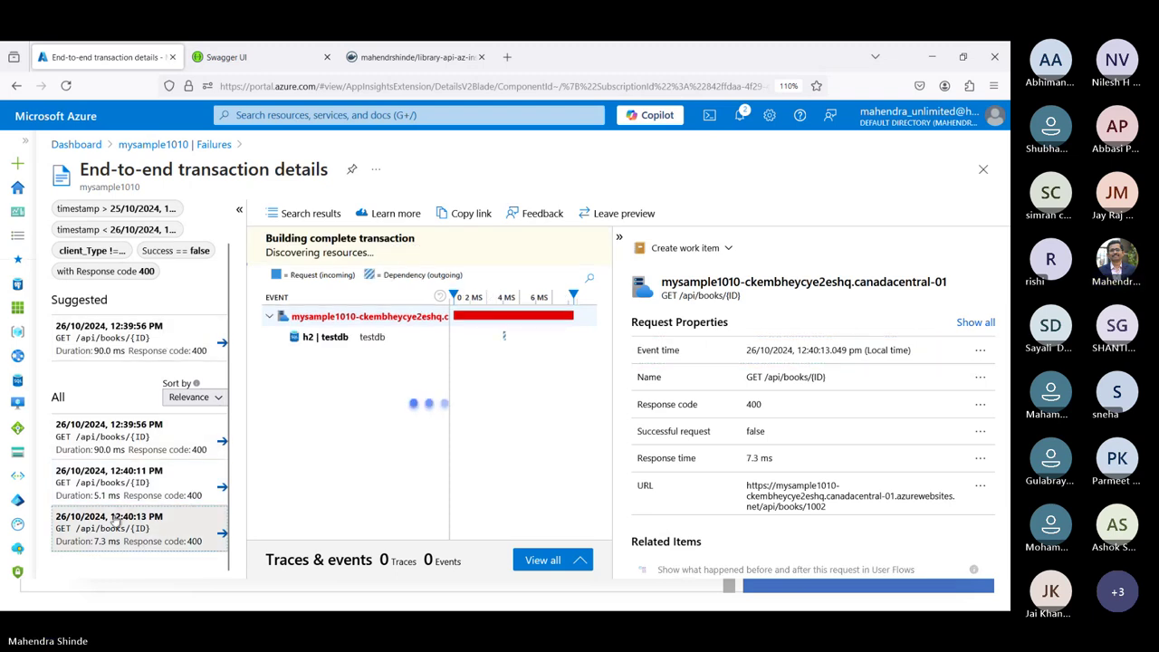
pyautogui.click(367, 343)
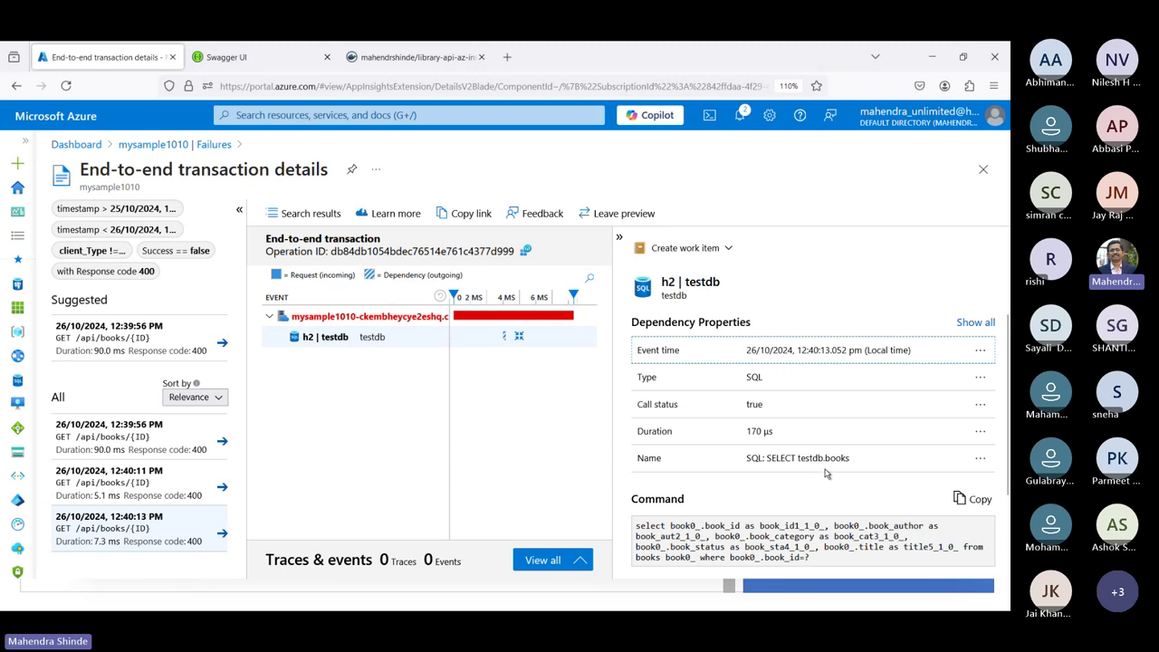
pyautogui.scroll(-2, 825, 474)
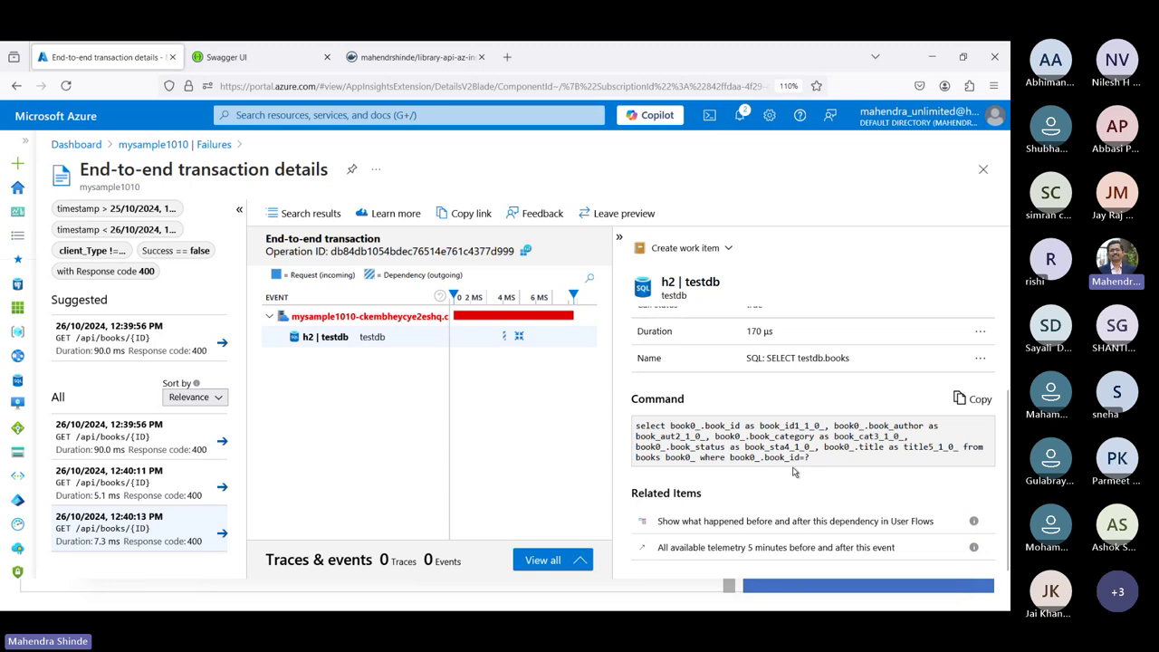
pyautogui.tripleClick(795, 470)
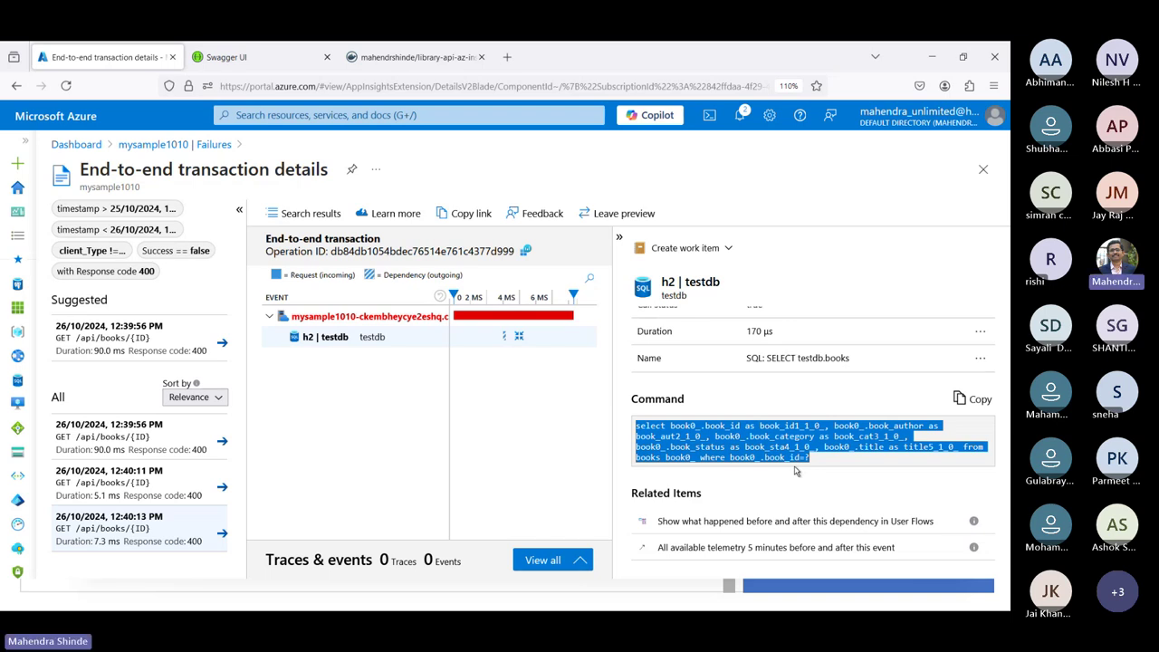
pyautogui.click(982, 170)
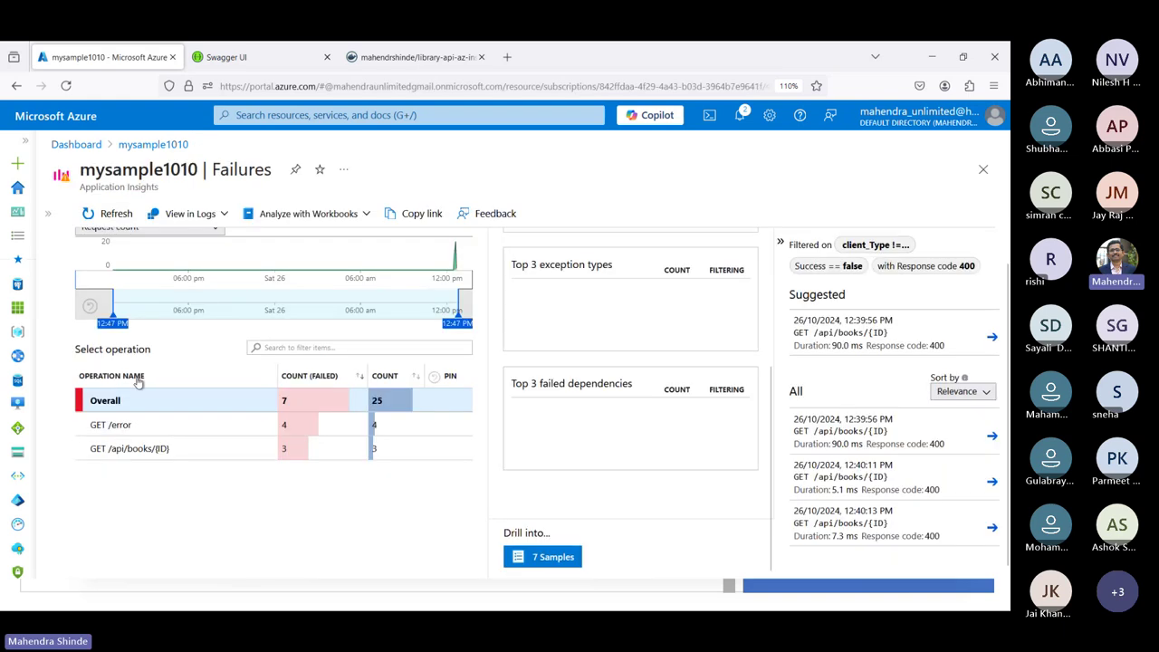
# Step: Go back to the mysample1010 dashboard, reopen its Application Insights resource and show the Failures report again
pyautogui.click(983, 169)
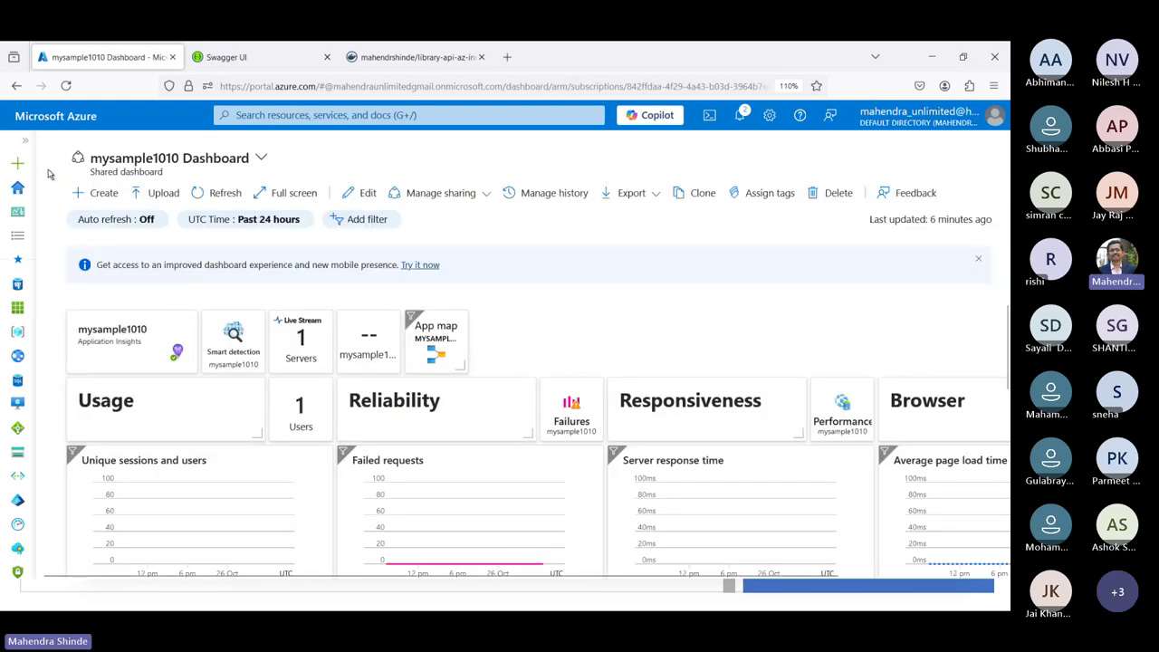
pyautogui.click(25, 140)
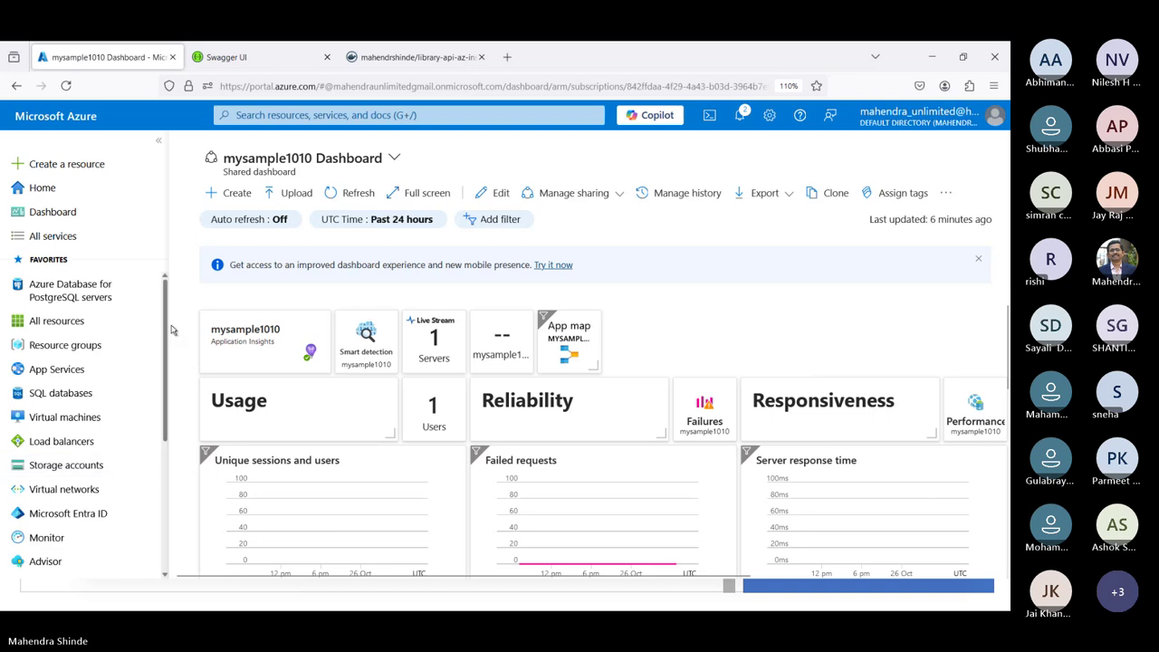
pyautogui.click(159, 140)
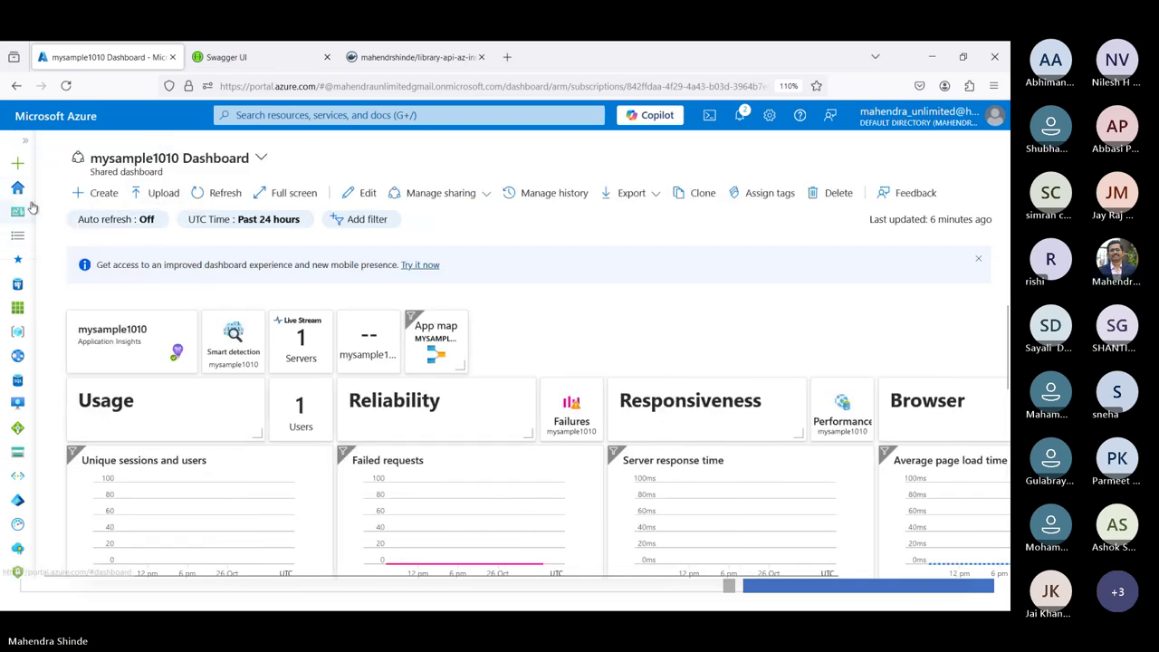
pyautogui.hscroll(1, 763, 488)
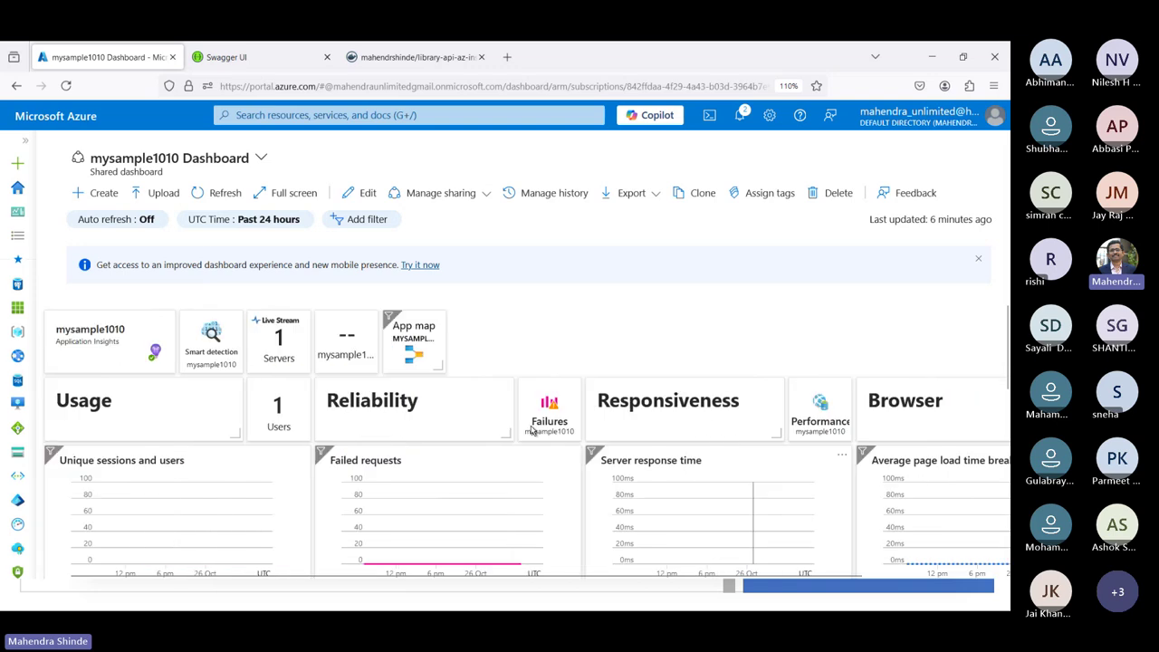
pyautogui.click(68, 335)
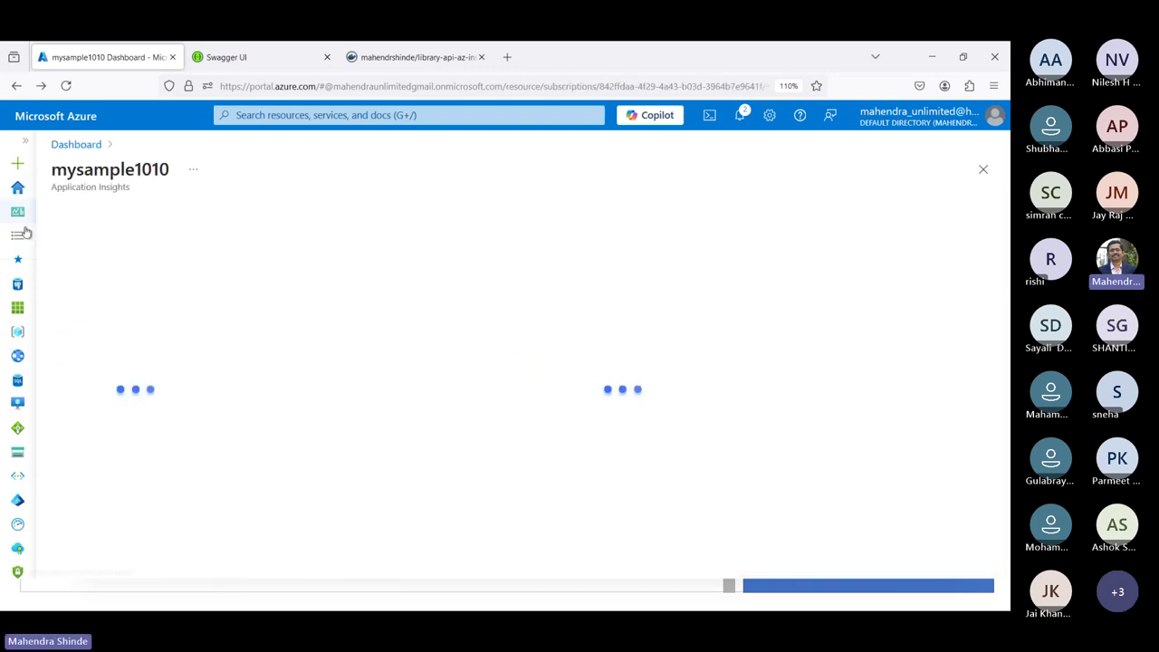
pyautogui.click(15, 85)
pyautogui.click(15, 85)
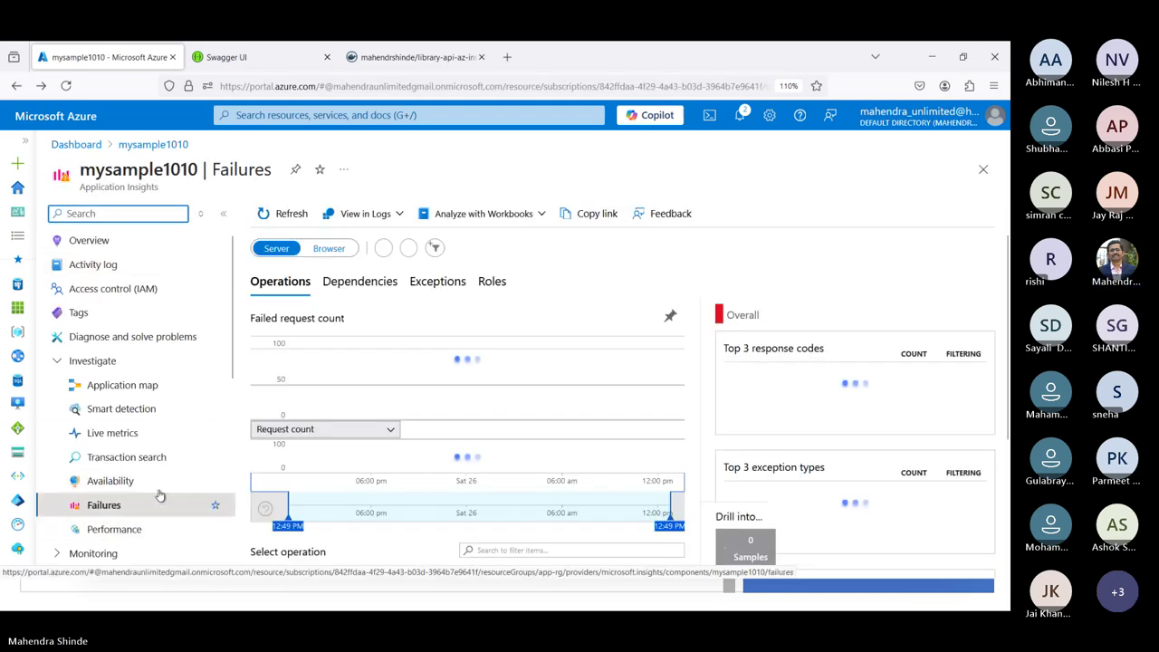
# Step: View the Smart detection page of mysample1010 and open the resource's Smart detection settings
pyautogui.click(178, 409)
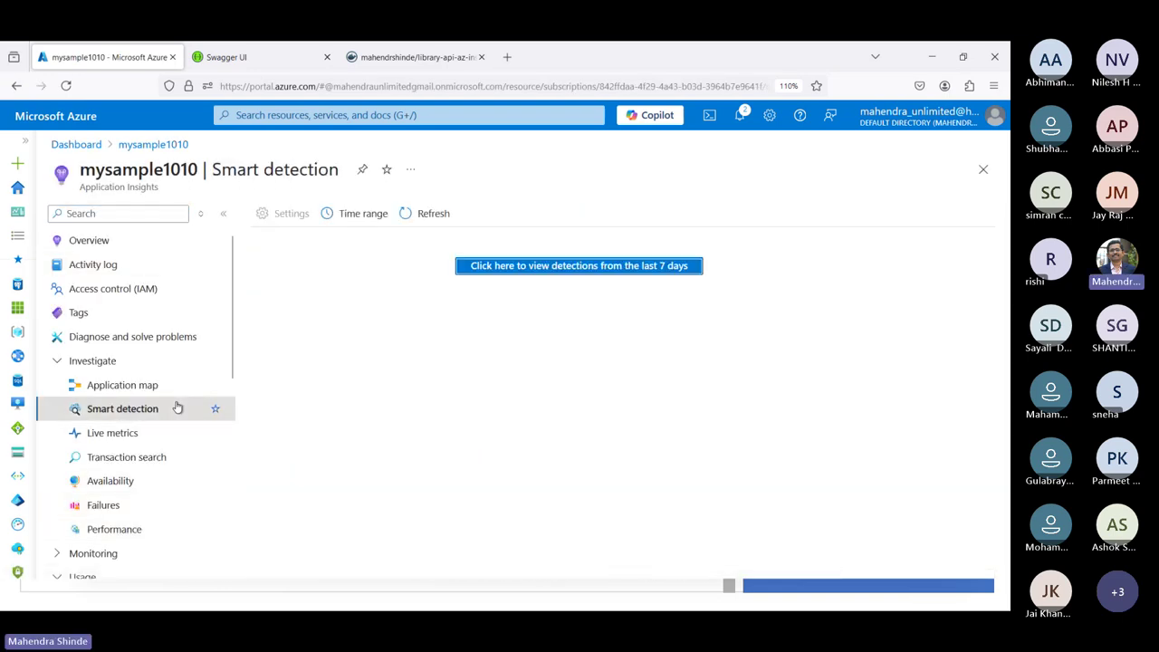
pyautogui.click(177, 409)
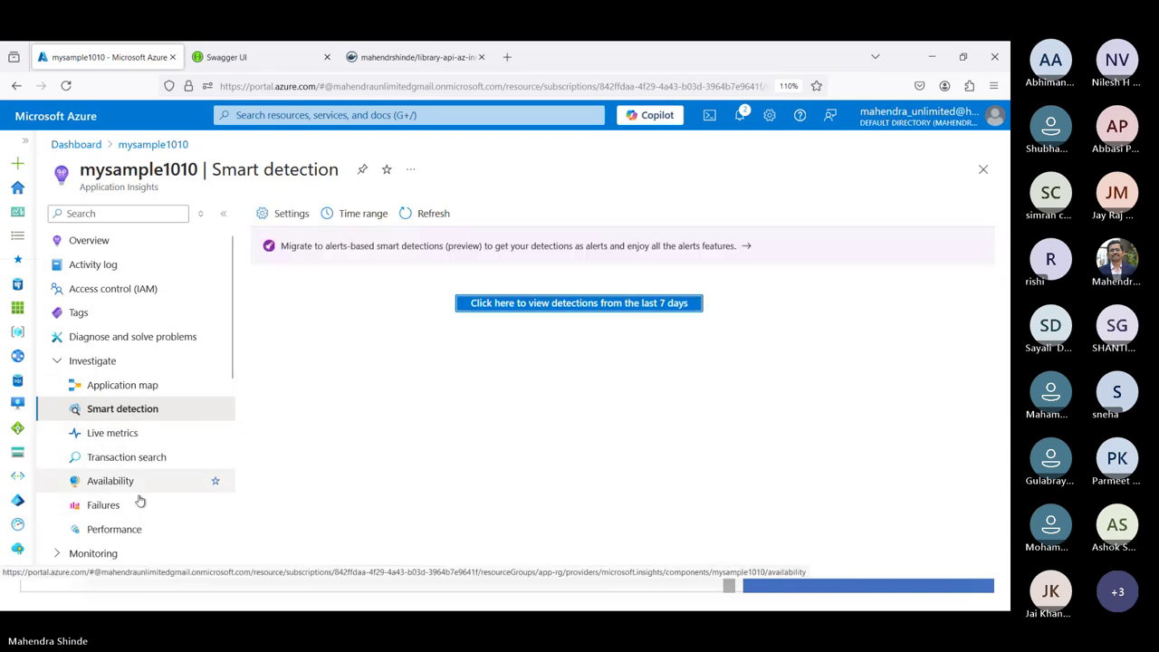
pyautogui.scroll(-5, 118, 407)
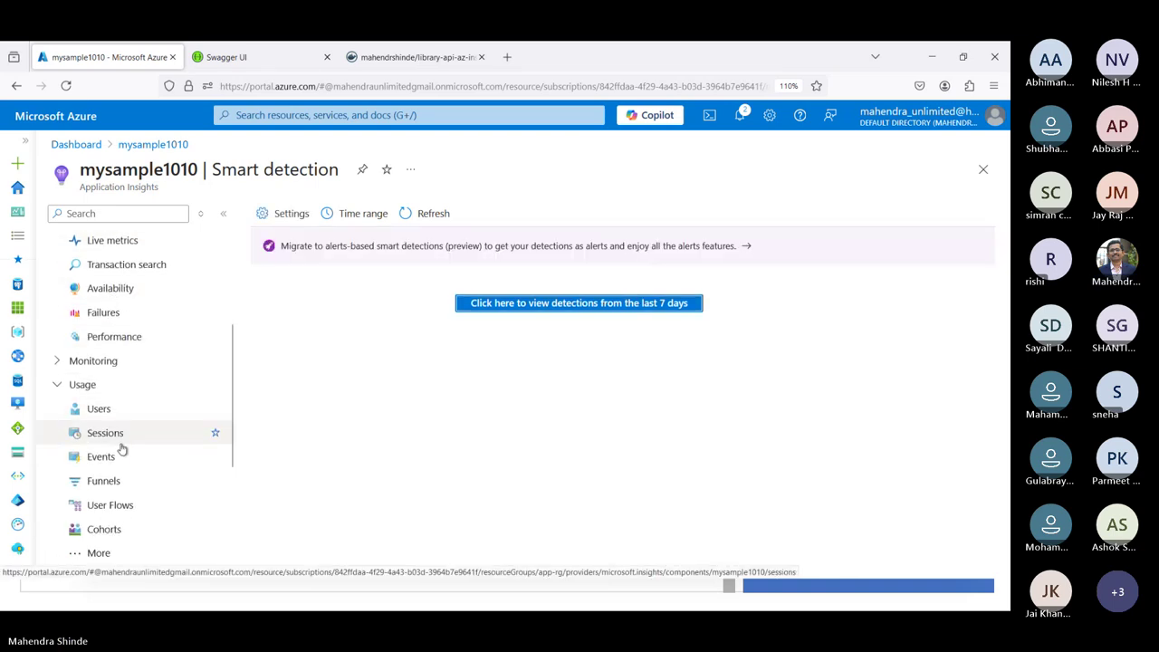
pyautogui.click(118, 353)
pyautogui.scroll(-7, 130, 386)
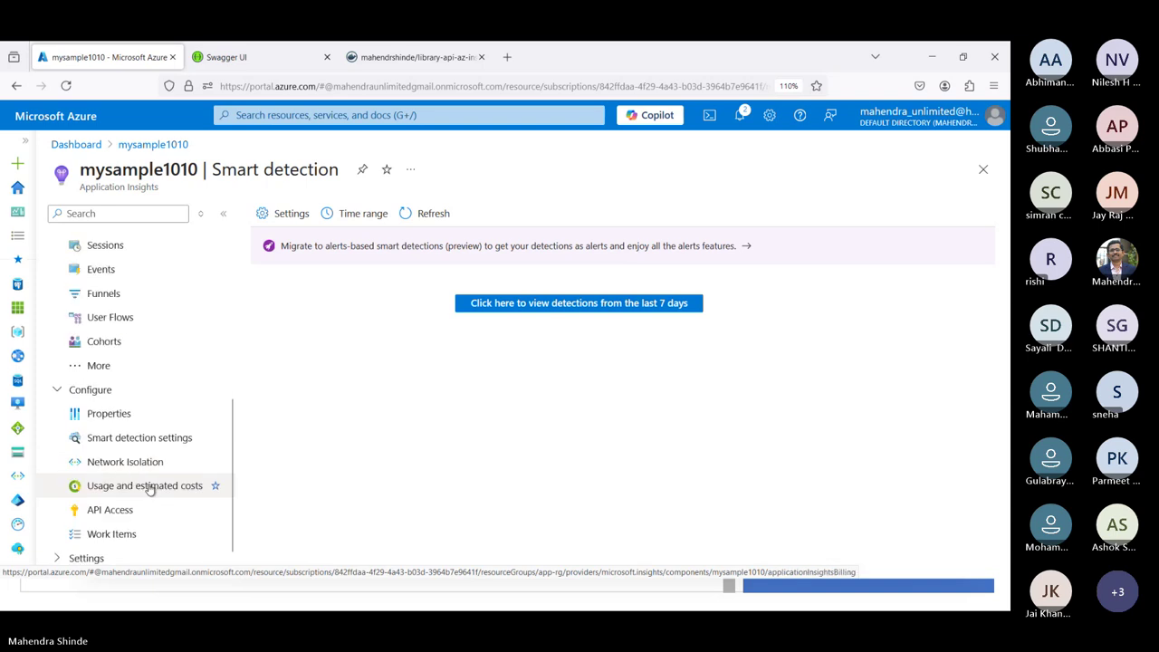
pyautogui.click(145, 399)
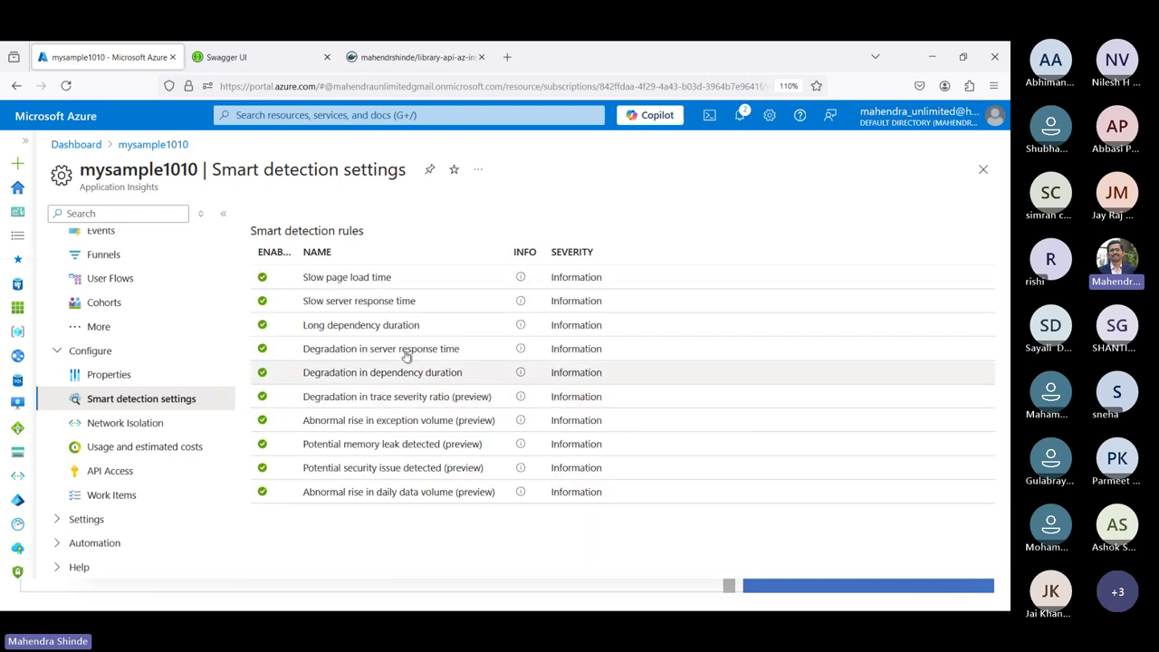
# Step: Read the description of the Abnormal rise in exception volume (preview) rule and close the Smart detection settings
pyautogui.click(356, 287)
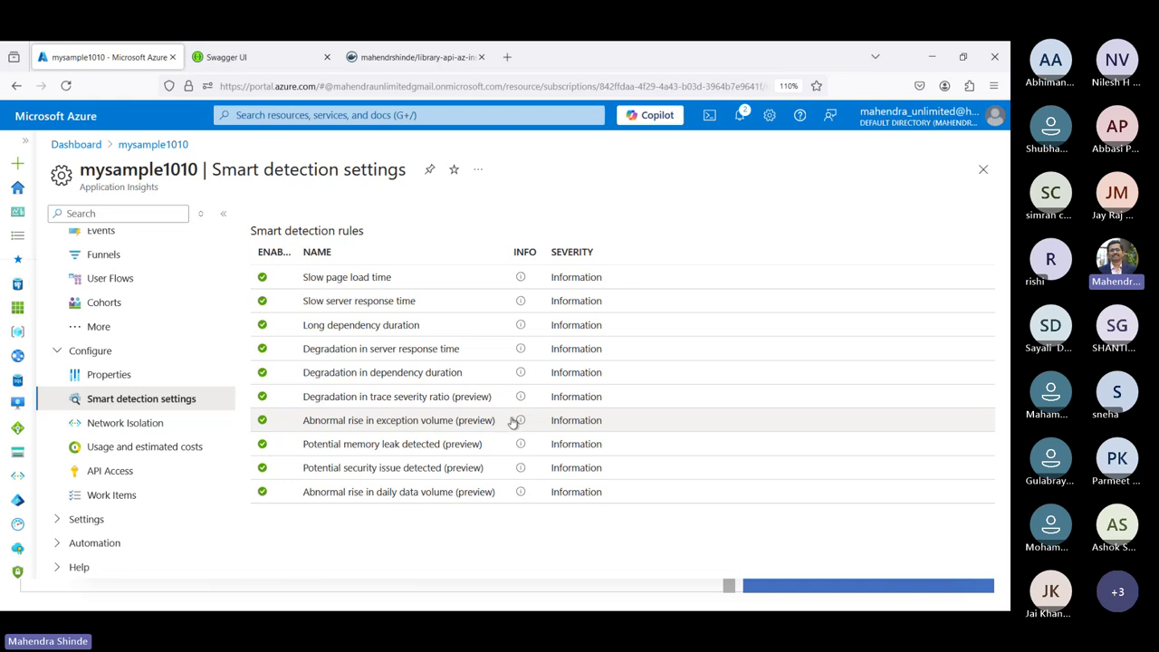
pyautogui.moveTo(521, 423)
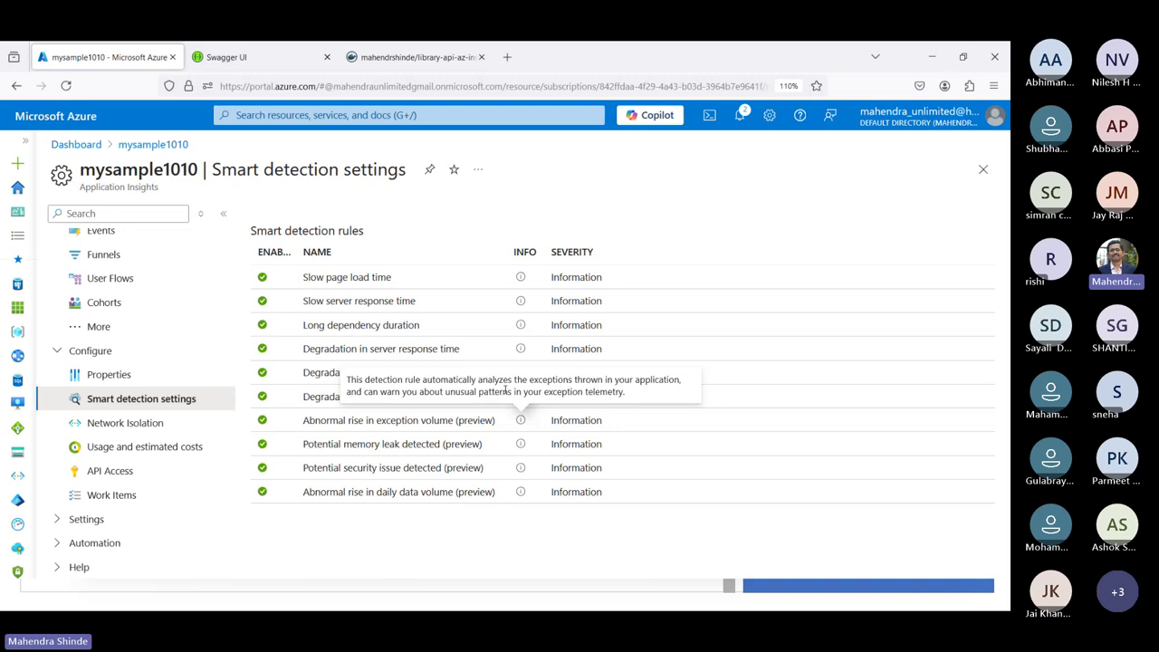
pyautogui.click(982, 169)
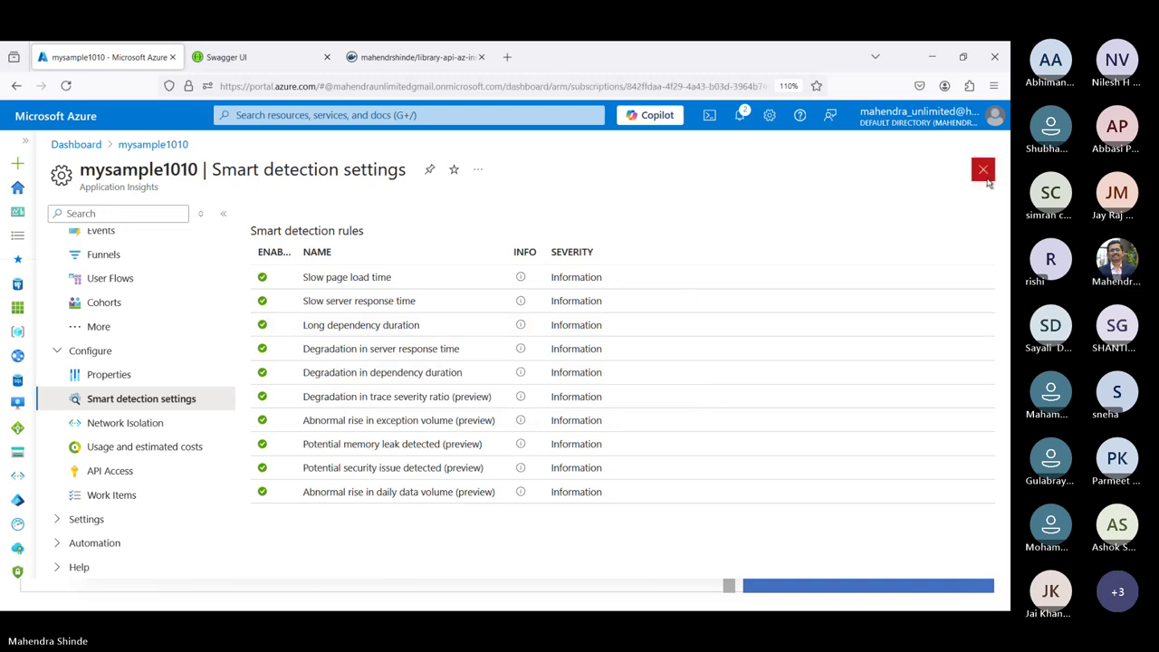
# Step: Minimize the XTrails note and the browser window to return to the Incident Management with AI slide
pyautogui.hotkey('alt', 'Tab')
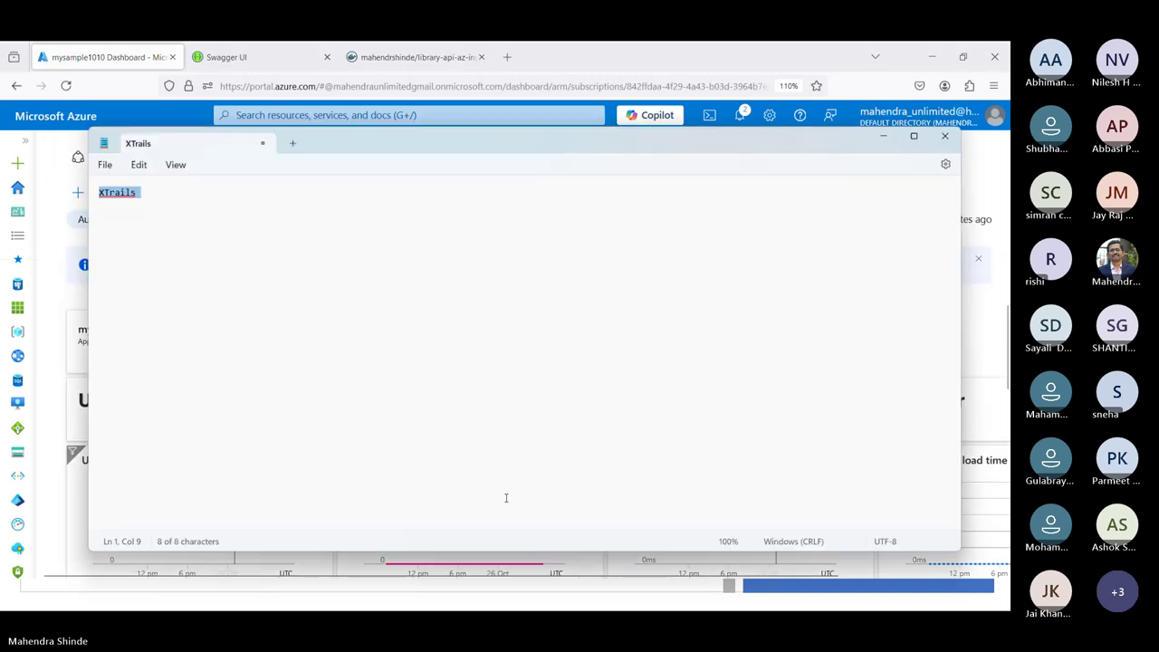
pyautogui.click(885, 138)
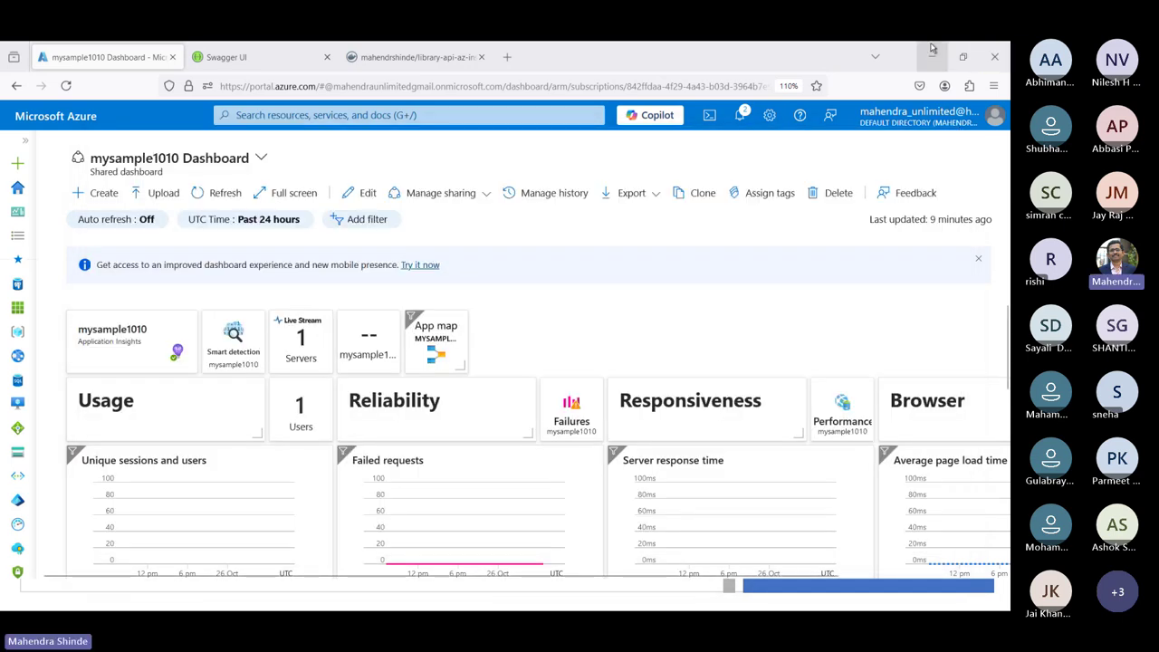
pyautogui.click(916, 68)
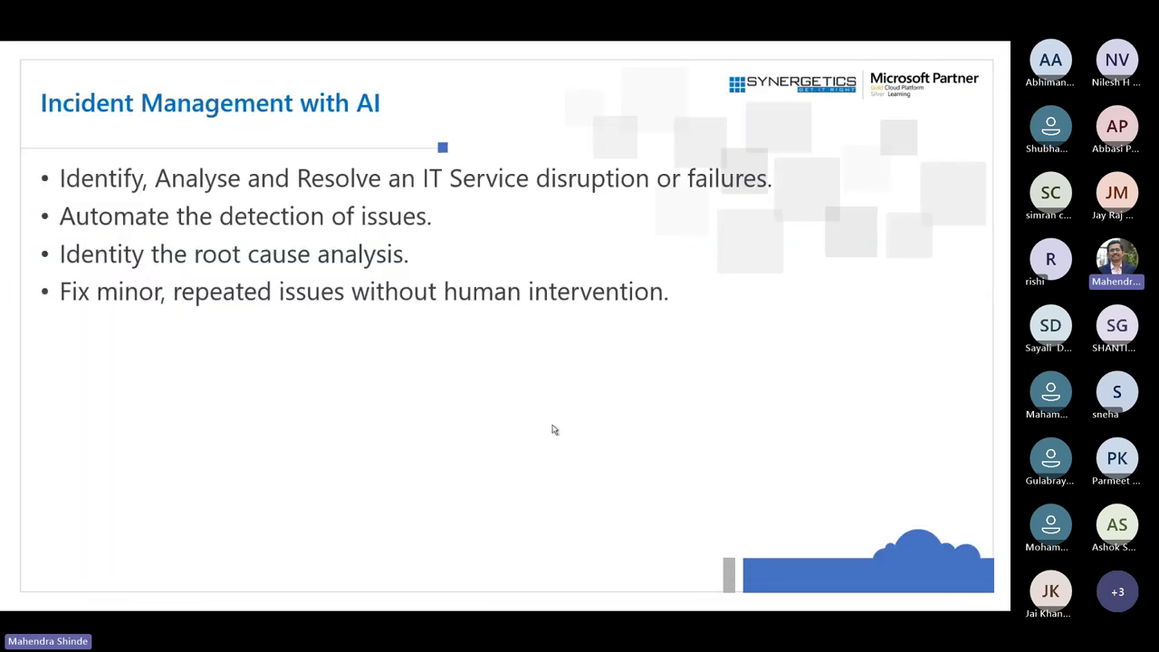